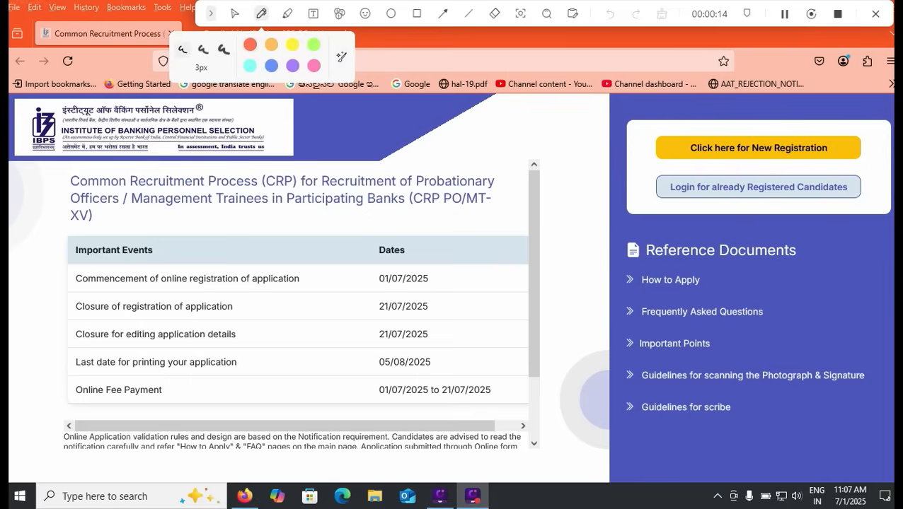
Step: Mark the registration commencement and closure dates with red pen strokes and frame the new registration link with a rectangle
drag(445, 284, 493, 262)
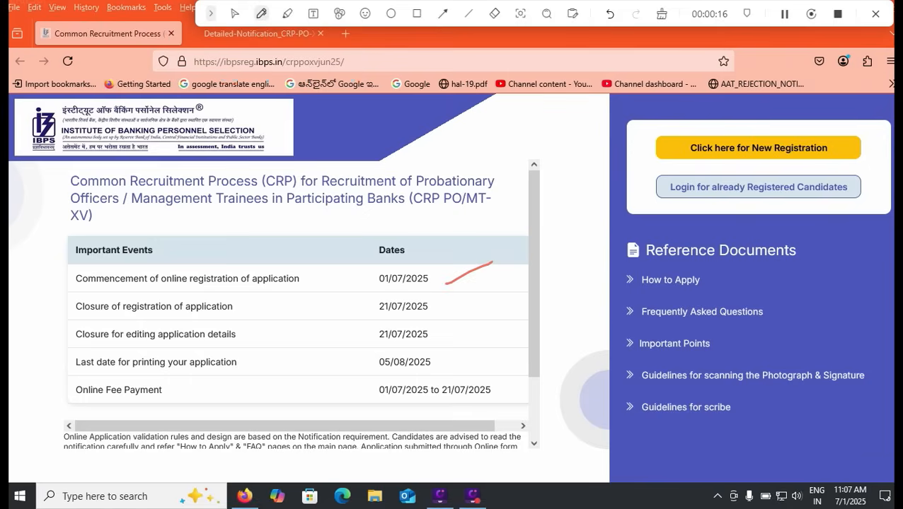
drag(339, 319, 375, 300)
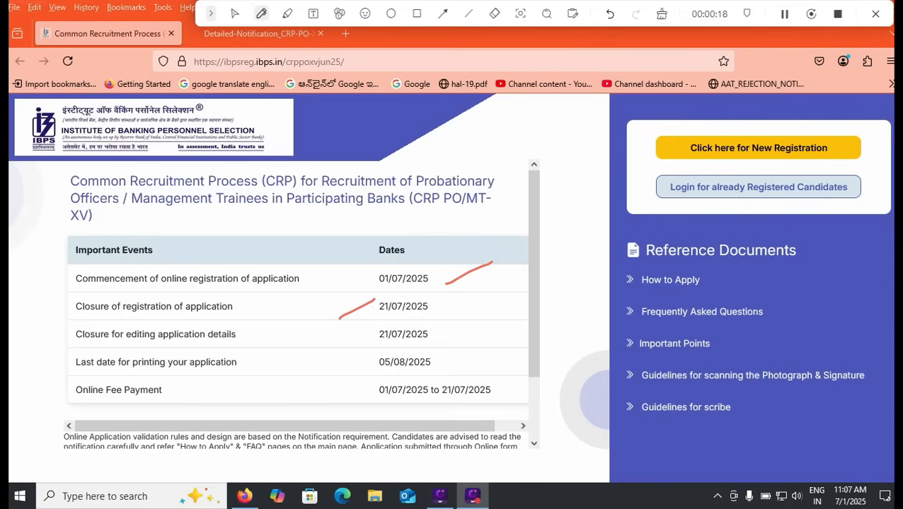
click(416, 13)
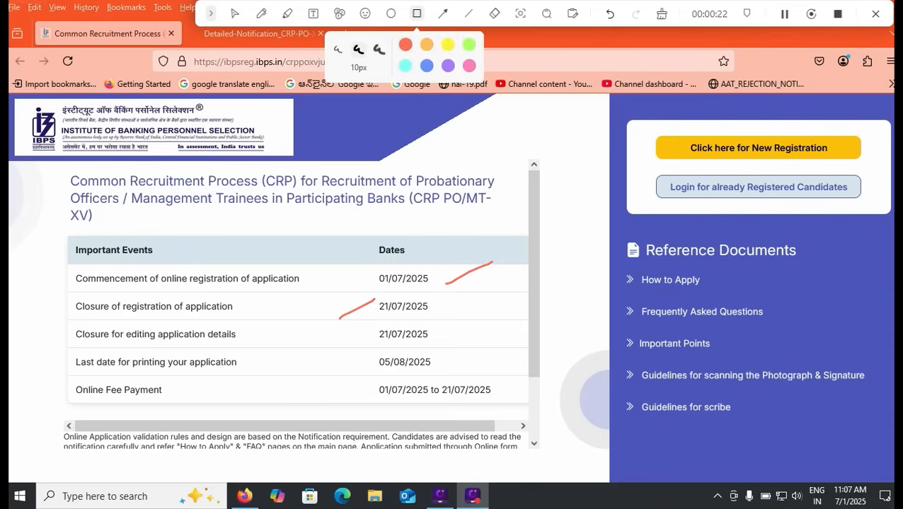
drag(642, 128, 878, 174)
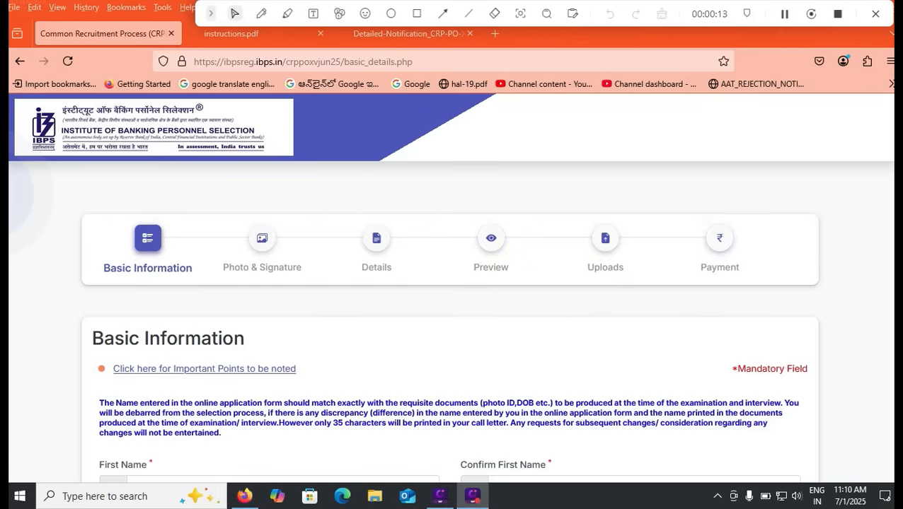
Step: Read the important points in instructions.pdf from start to end, selecting the OBC (NCL) certificate issue-date text
scroll(451, 283, down, 2)
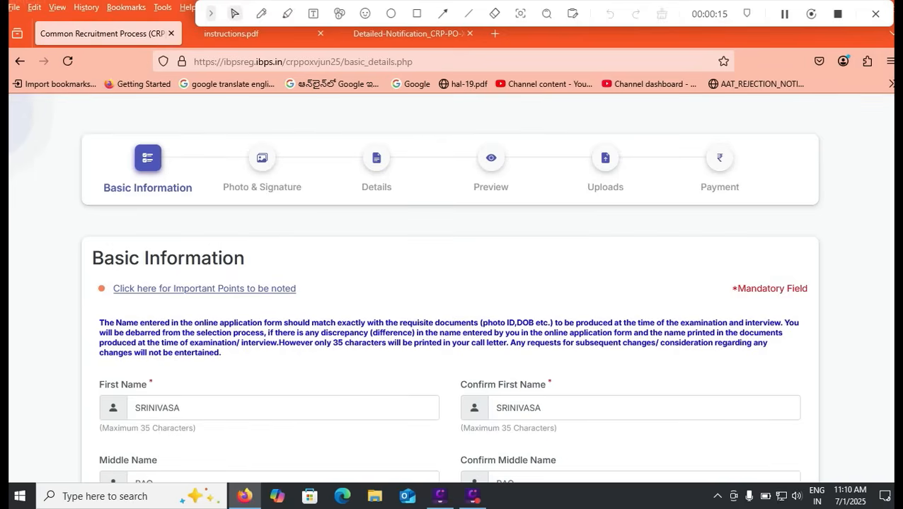
key(ctrl+Tab)
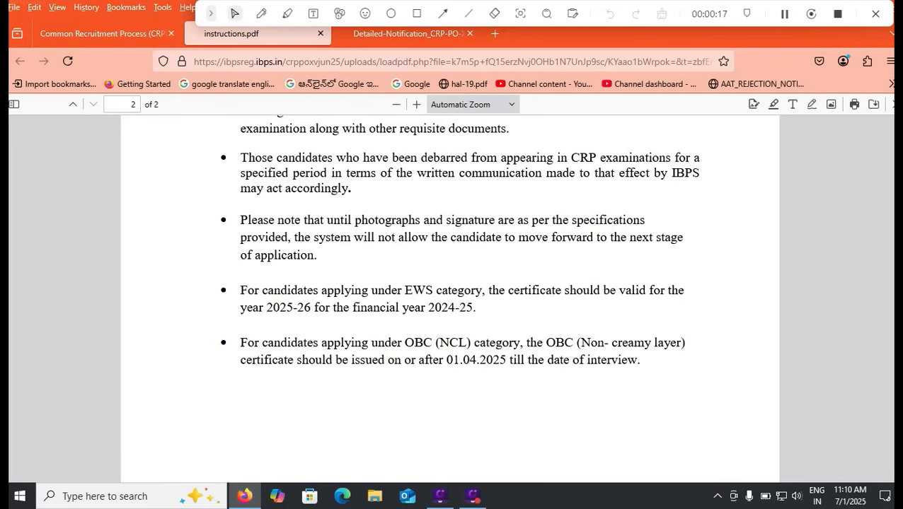
scroll(450, 297, up, 10)
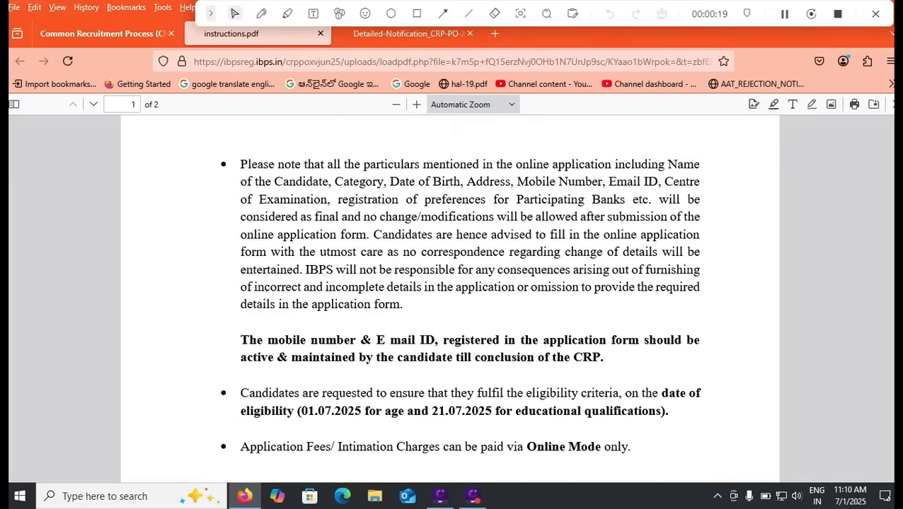
scroll(450, 297, up, 3)
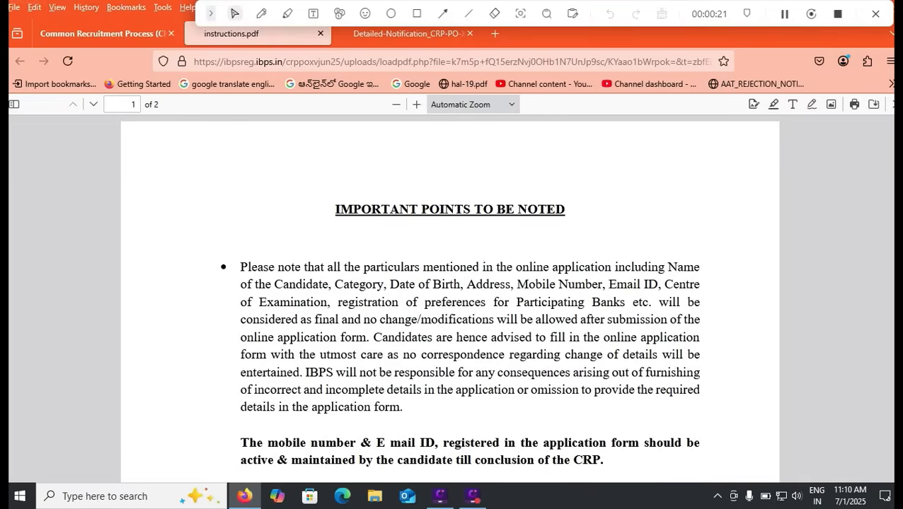
scroll(450, 298, down, 5)
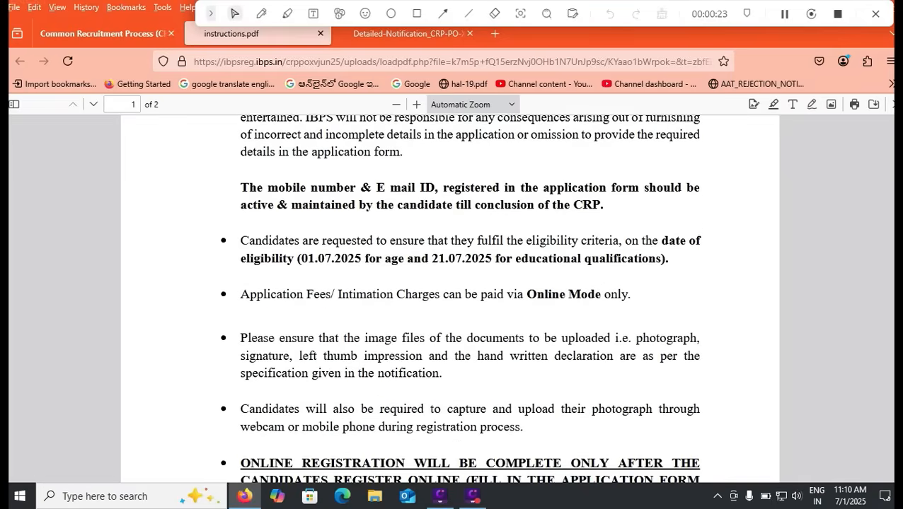
scroll(450, 298, down, 15)
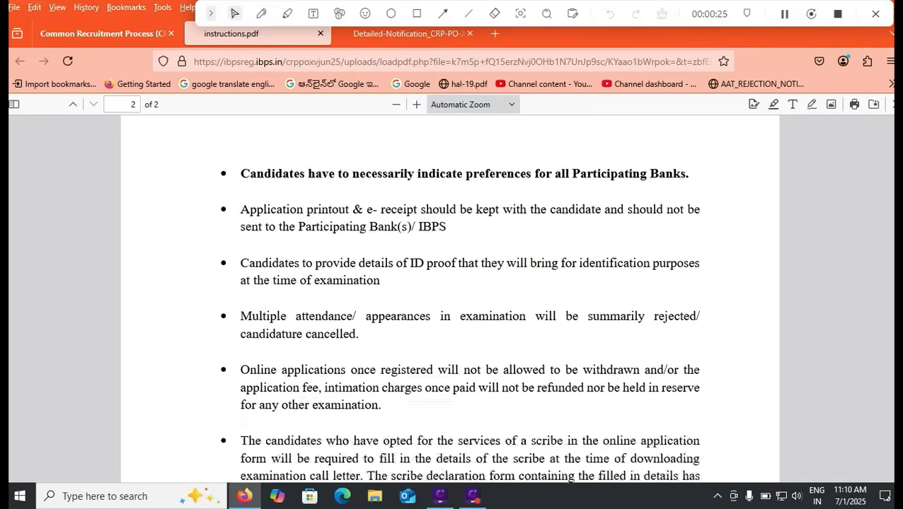
scroll(450, 297, down, 10)
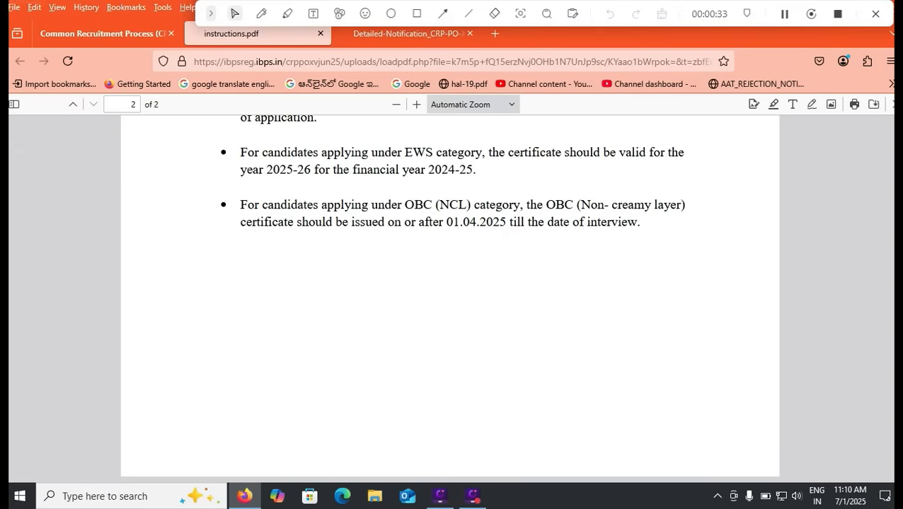
drag(447, 222, 520, 204)
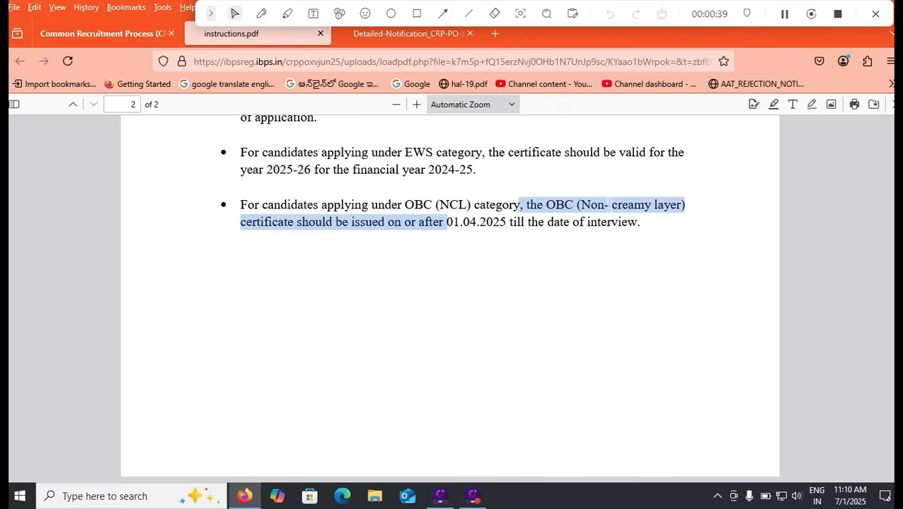
Step: Return to the Basic Information form, resend the page data, and review the candidate name fields
click(106, 33)
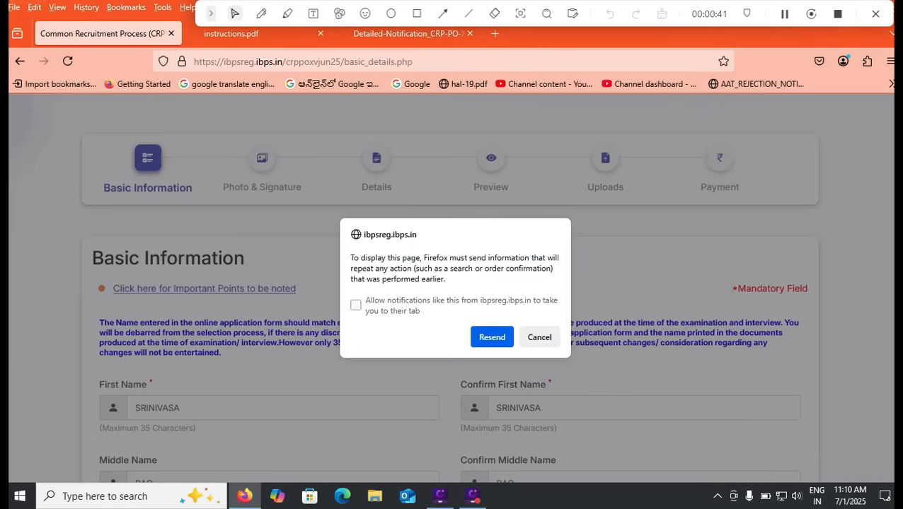
click(492, 337)
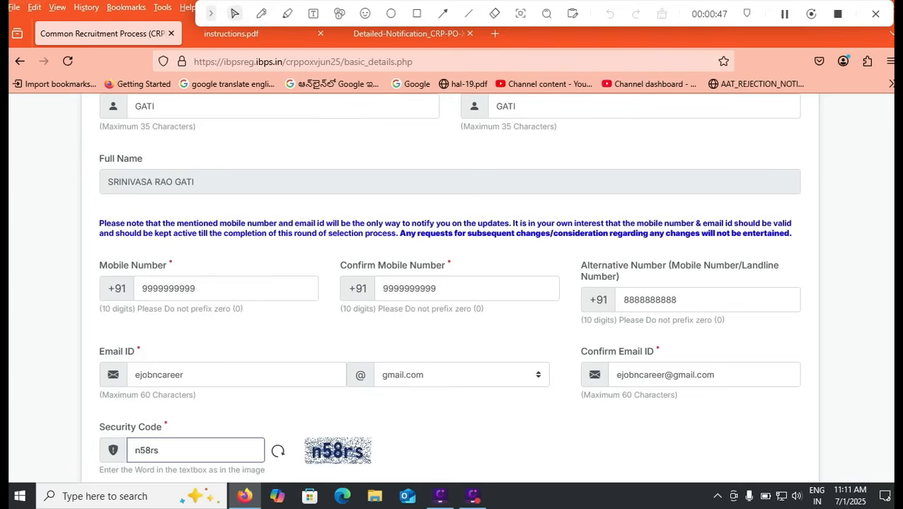
scroll(449, 287, up, 5)
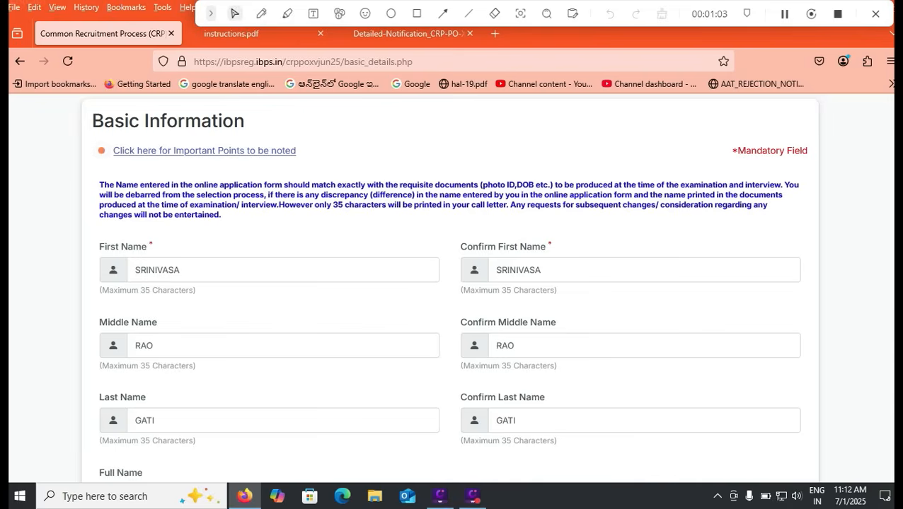
scroll(451, 289, down, 1)
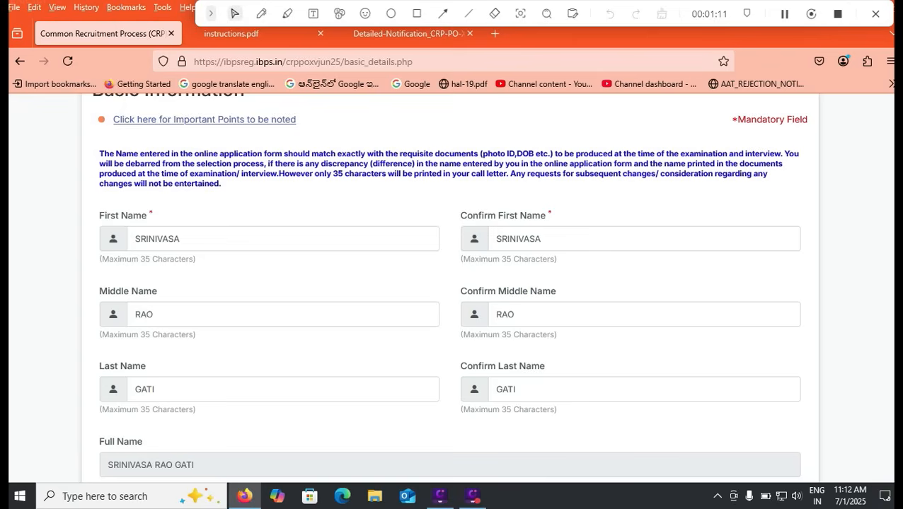
scroll(449, 285, down, 1)
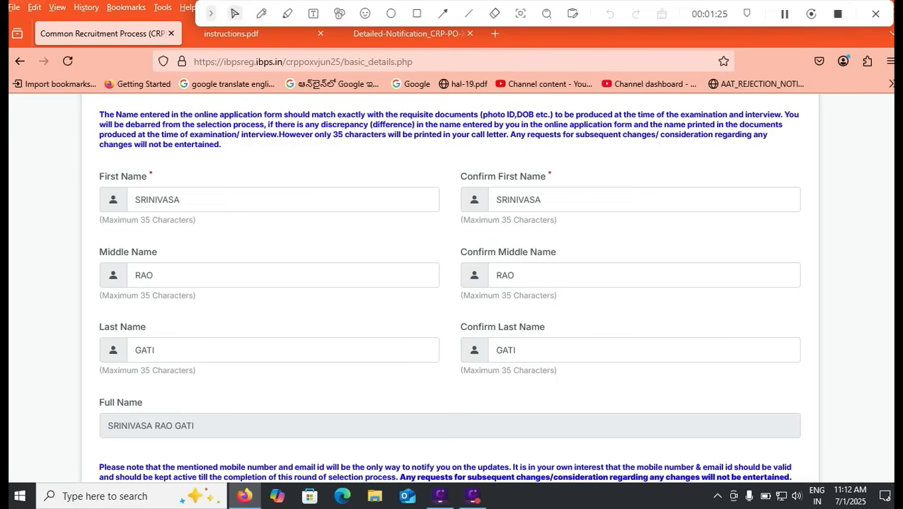
scroll(450, 290, down, 3)
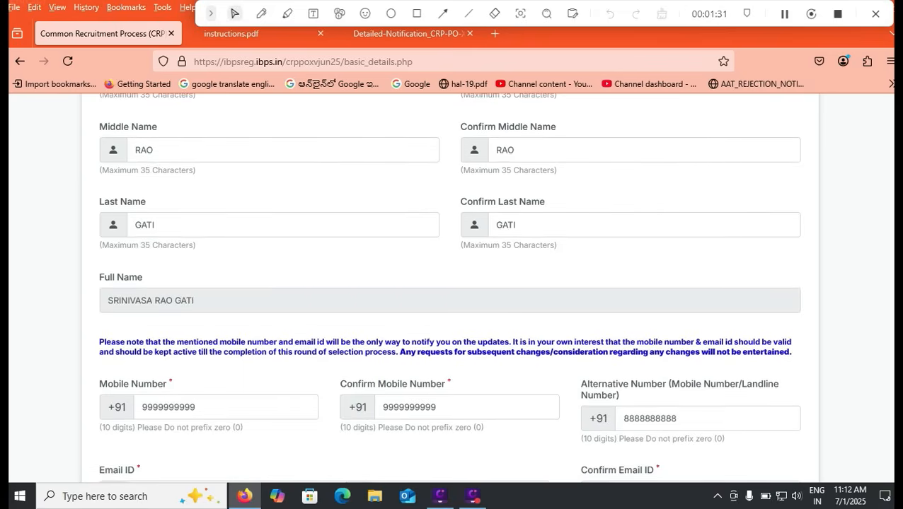
Step: Clear the optional alternative number in the contact details
click(226, 406)
key(Tab)
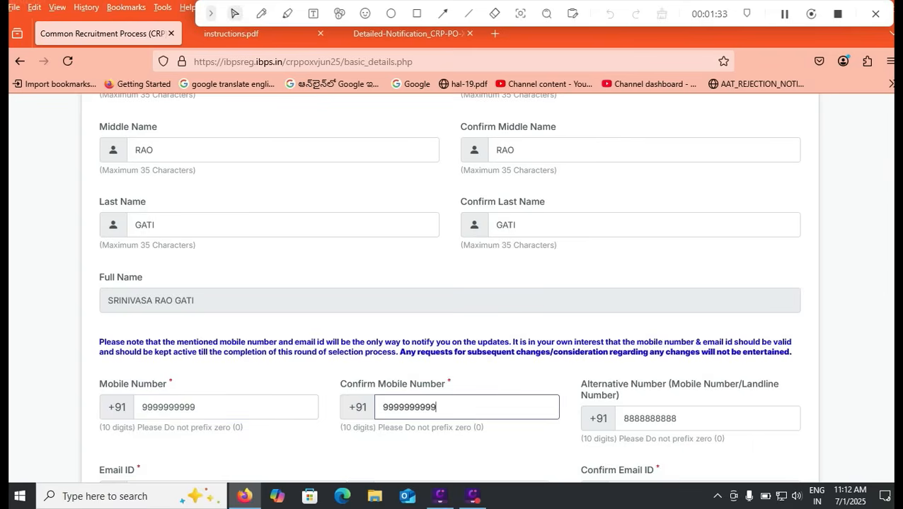
key(Tab)
key(BackSpace)
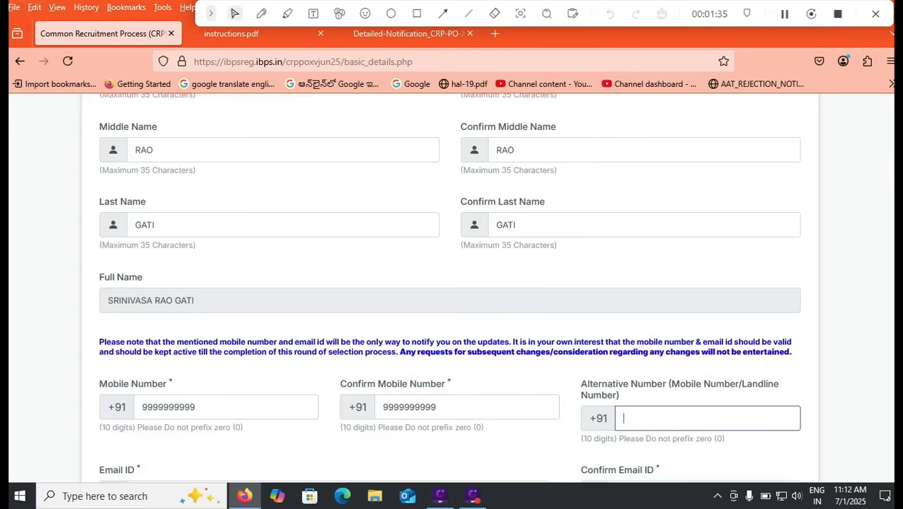
Step: Examine the domain names offered for the Email ID and close the list without choosing another
scroll(450, 288, down, 4)
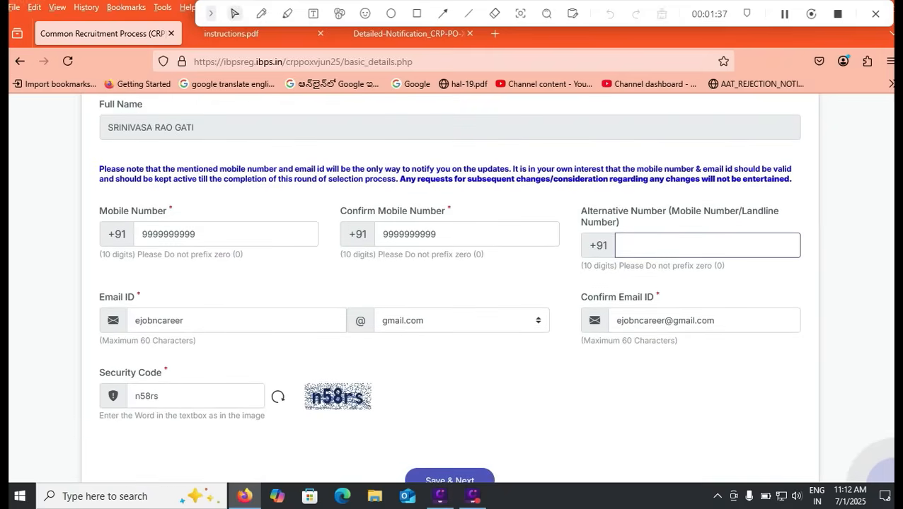
click(461, 321)
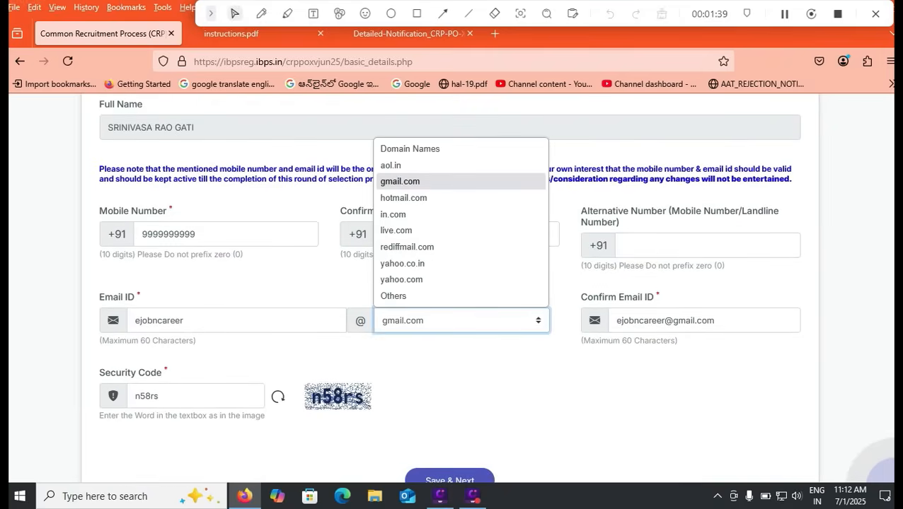
click(495, 389)
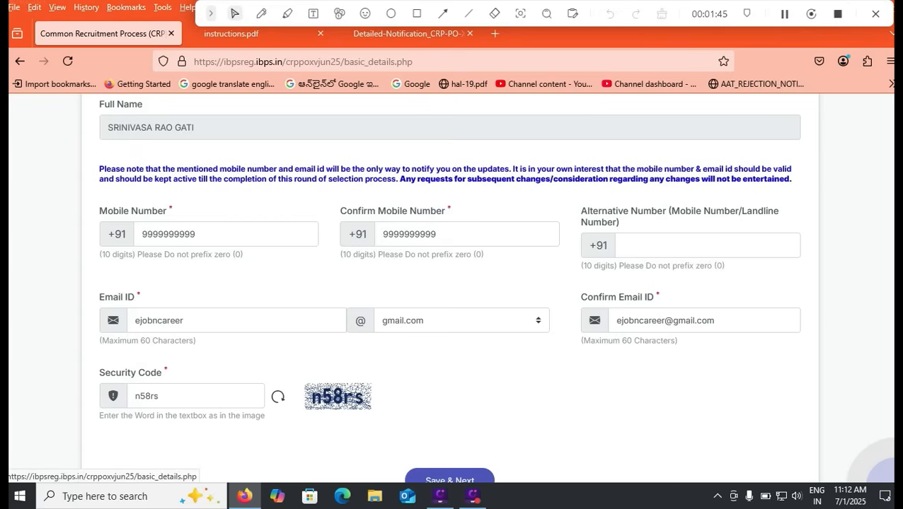
Step: Frame the Save & Next option beneath the security code with a rectangle annotation
scroll(450, 288, down, 1)
click(417, 14)
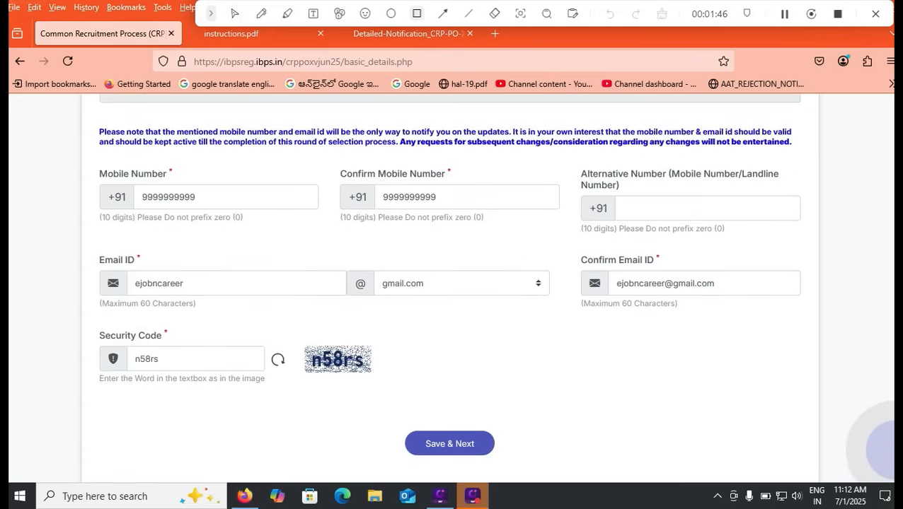
drag(386, 411, 531, 465)
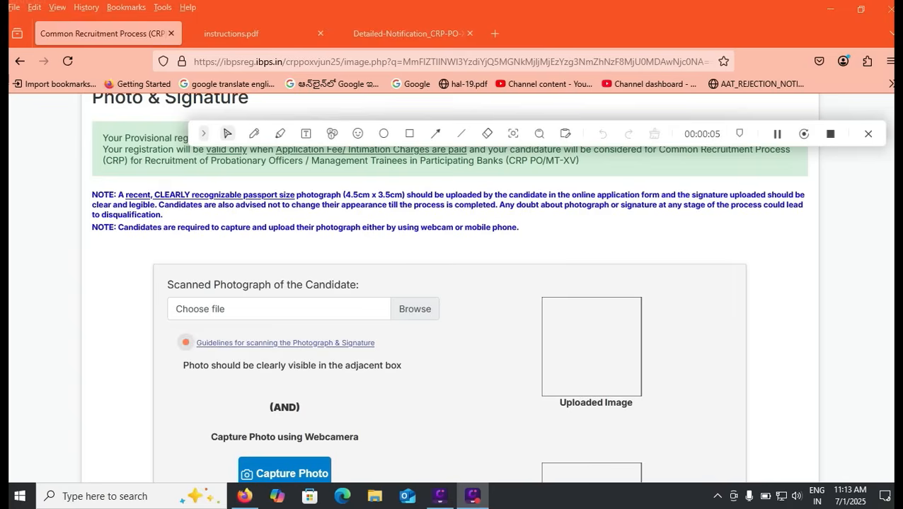
Step: Accept the valid-photo confirmation and the valid-signature confirmation in the Photo & Signature section
scroll(452, 297, down, 2)
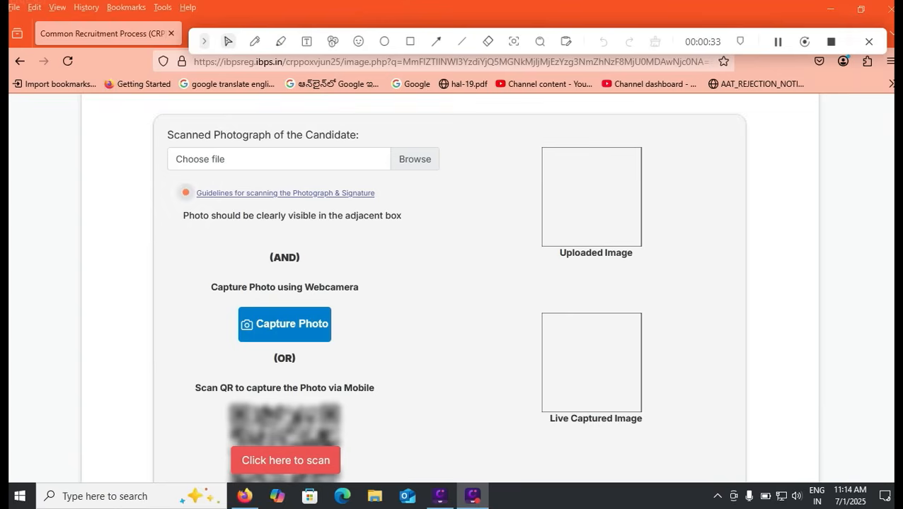
scroll(449, 283, down, 1)
scroll(449, 283, down, 2)
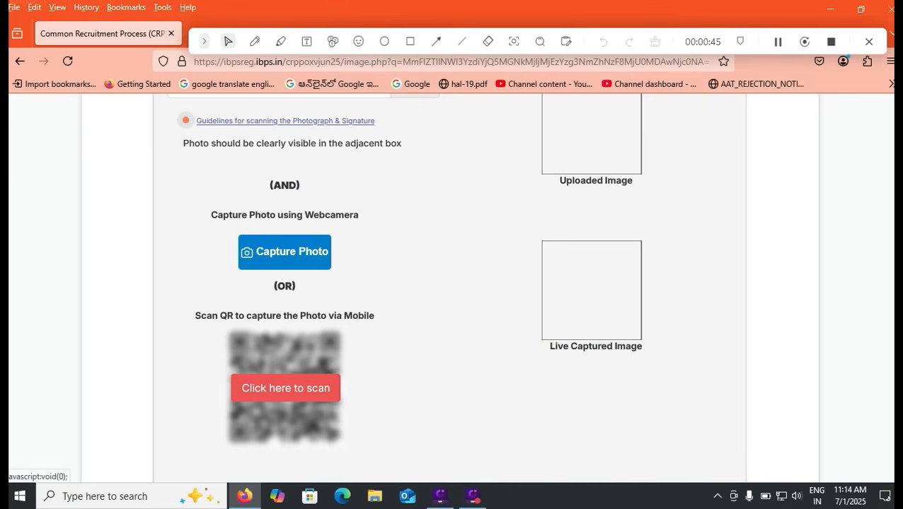
scroll(450, 283, down, 3)
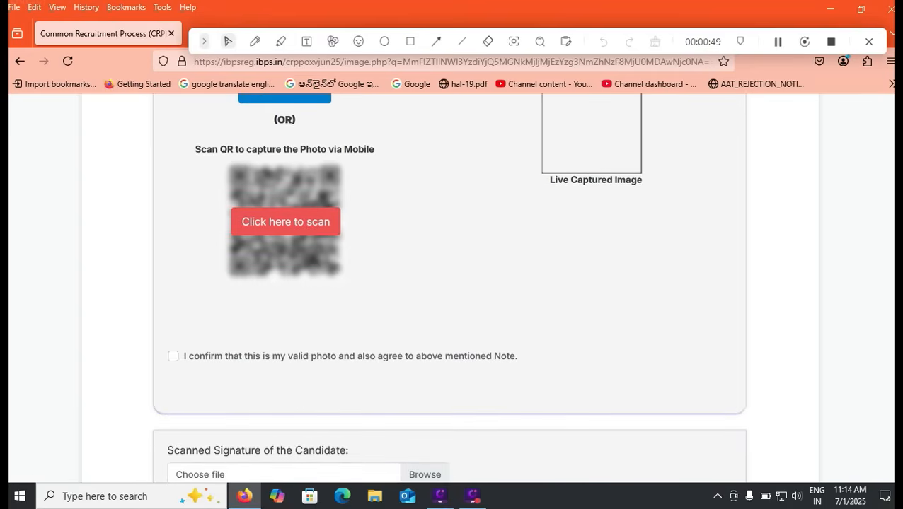
click(173, 357)
scroll(174, 357, down, 3)
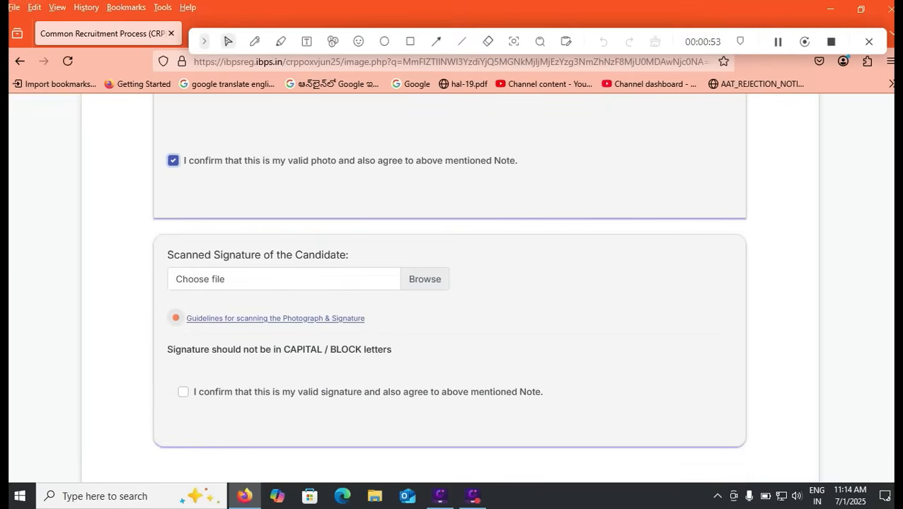
click(183, 392)
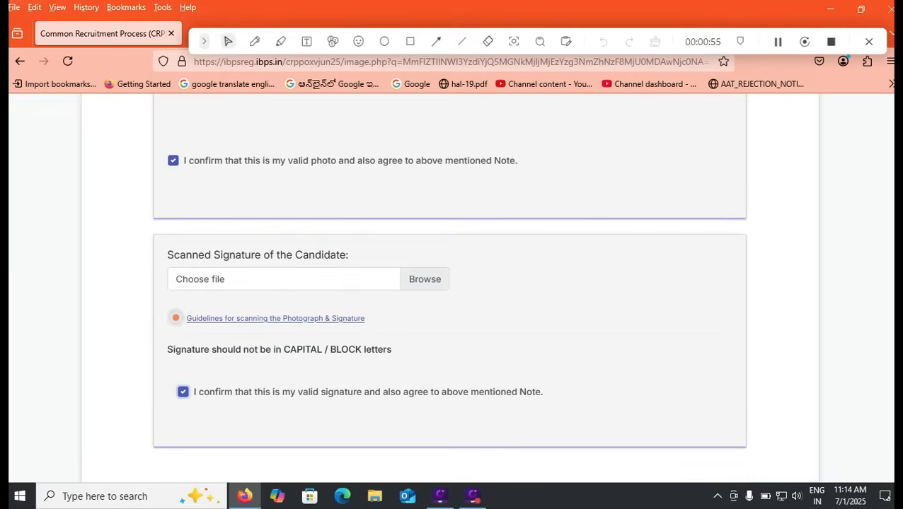
Step: Open the photograph and signature scanning guidelines and read them, selecting the signature's ink requirement and file size range
click(176, 318)
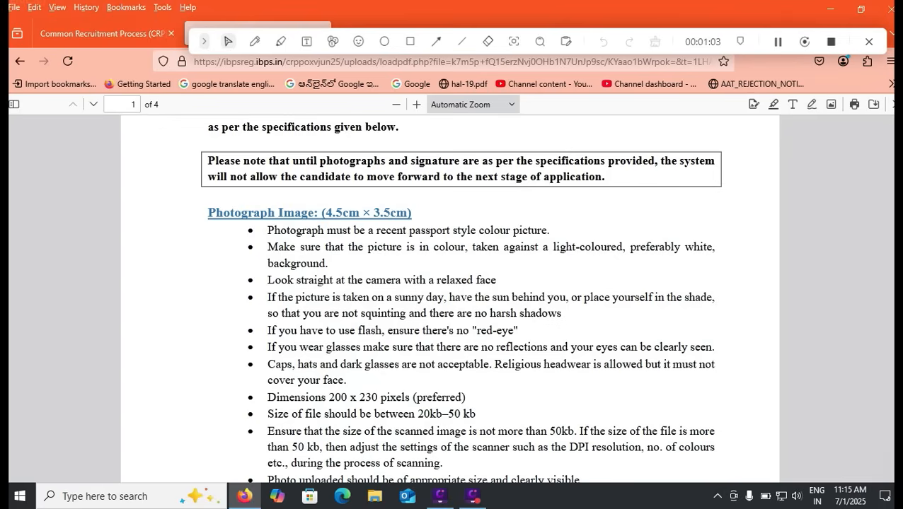
scroll(450, 297, down, 5)
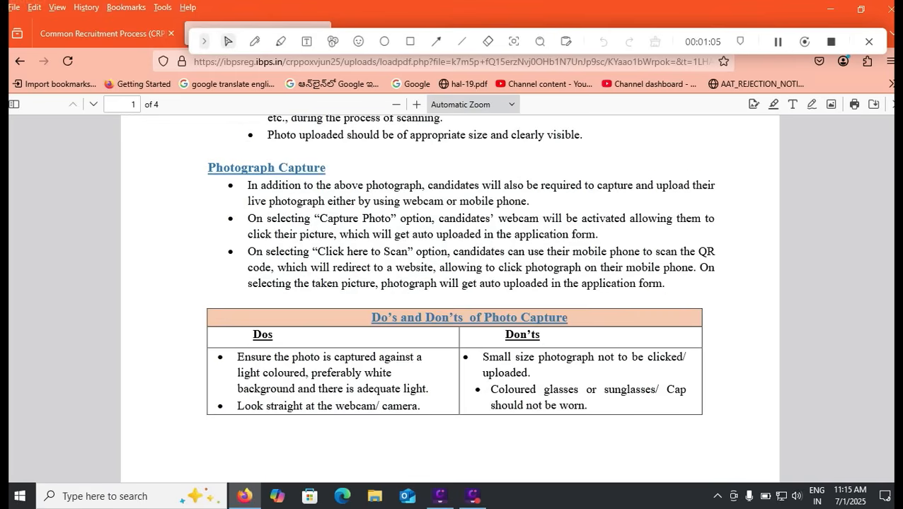
scroll(450, 297, down, 5)
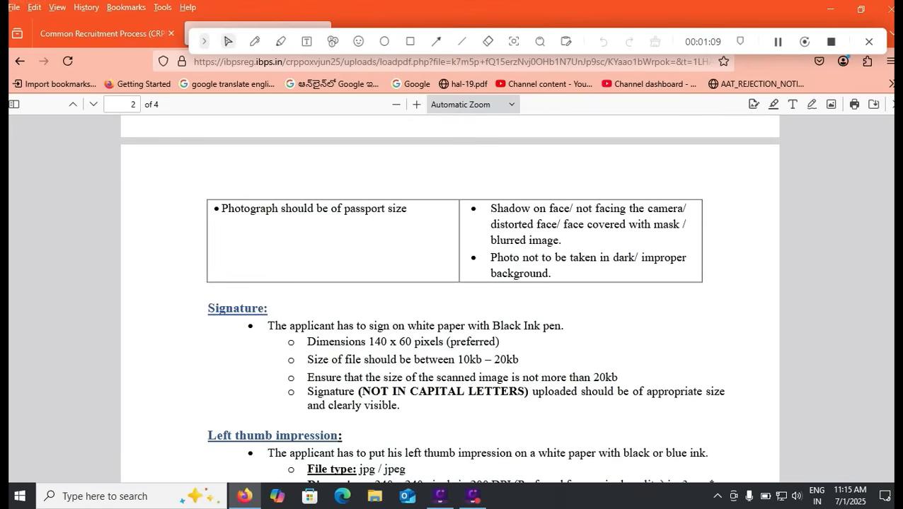
drag(492, 326, 554, 326)
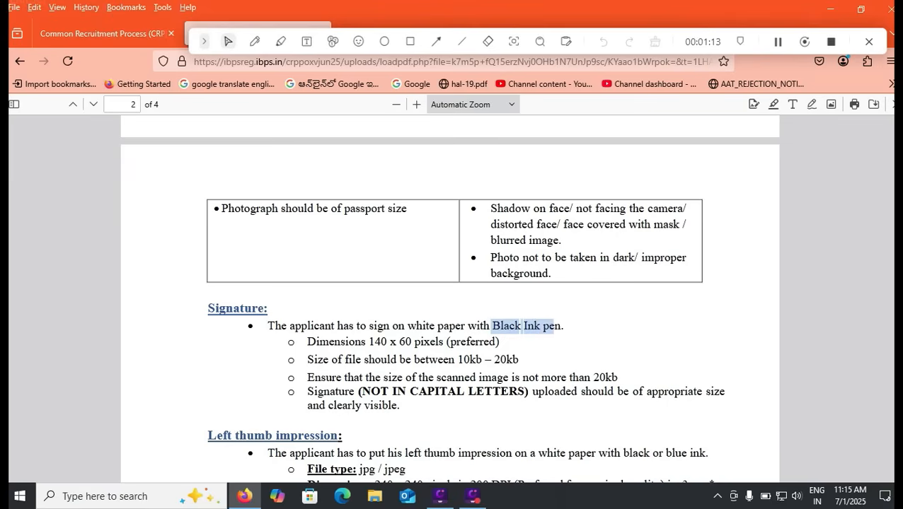
drag(457, 360, 507, 359)
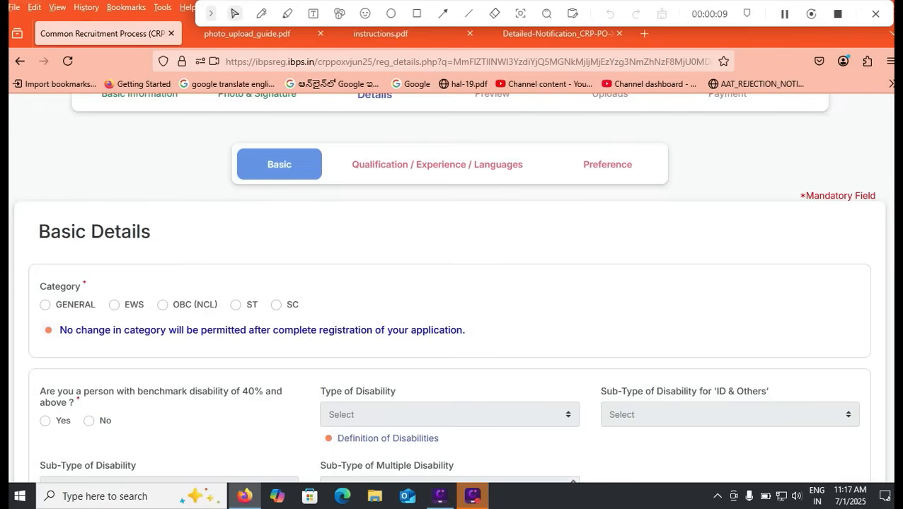
Step: Review the Basic Details section and check the EWS and OBC (NCL) certificate requirements in instructions.pdf, then return to the application form
scroll(448, 287, up, 2)
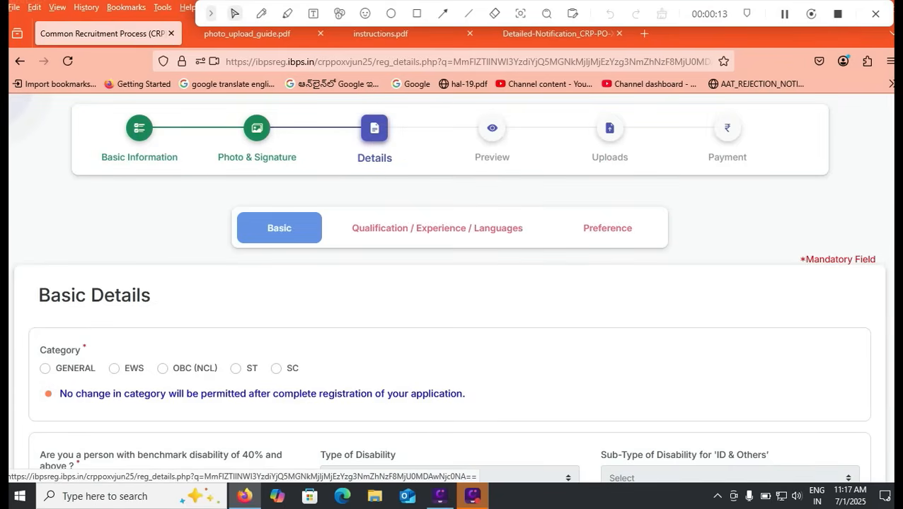
scroll(448, 288, down, 3)
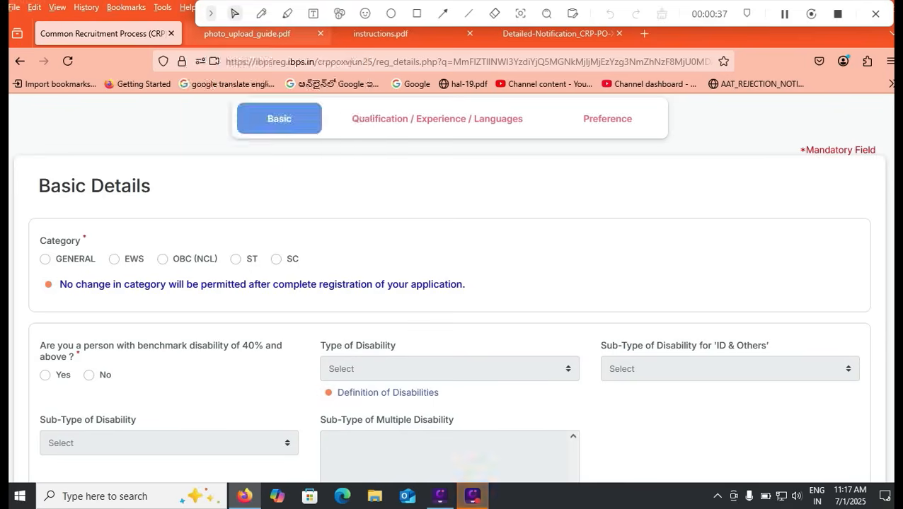
click(247, 33)
click(368, 34)
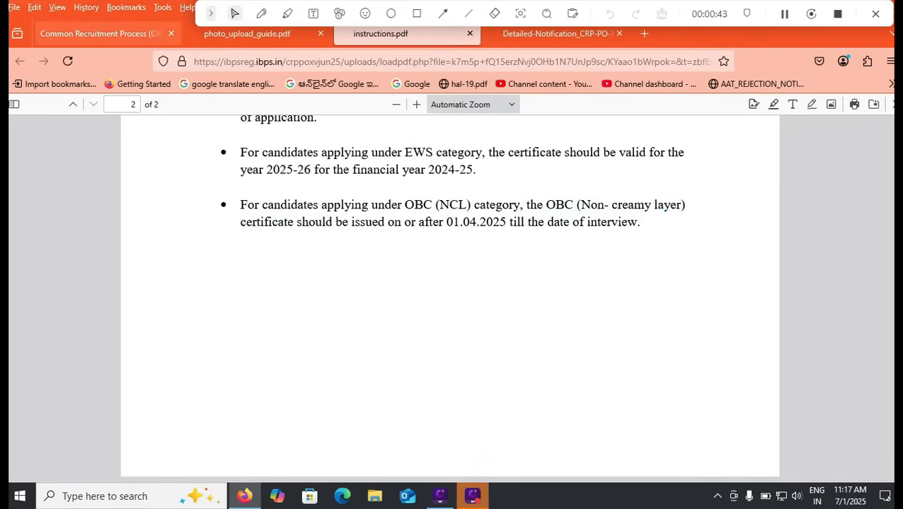
click(102, 34)
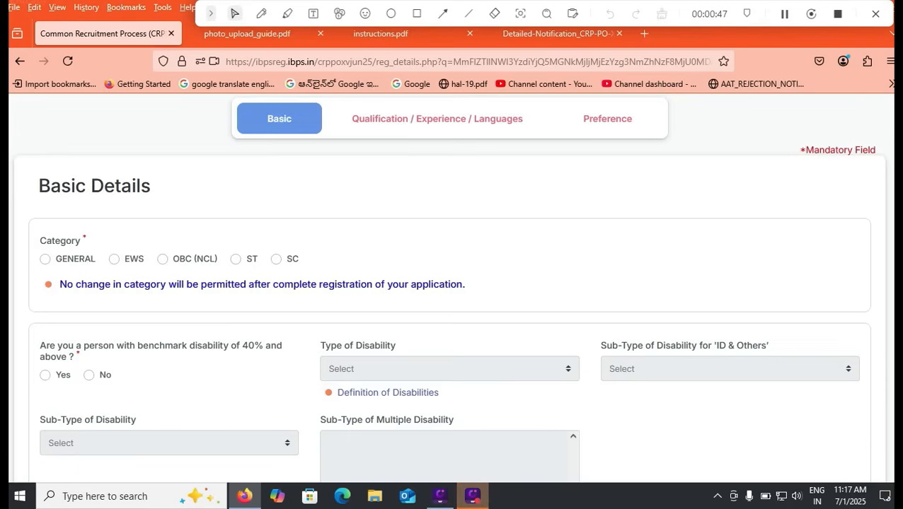
Step: Set the category to OBC (NCL), accept the category notice, and answer No to the benchmark disability question
click(163, 259)
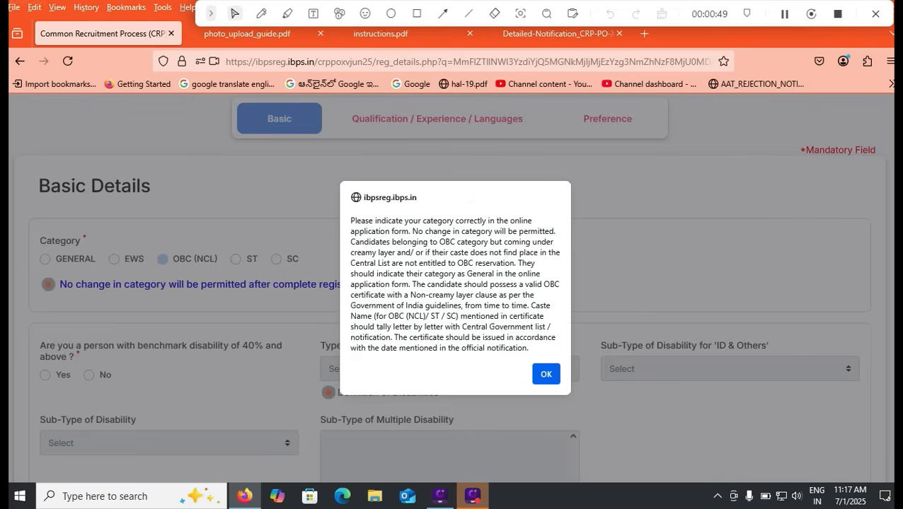
click(545, 375)
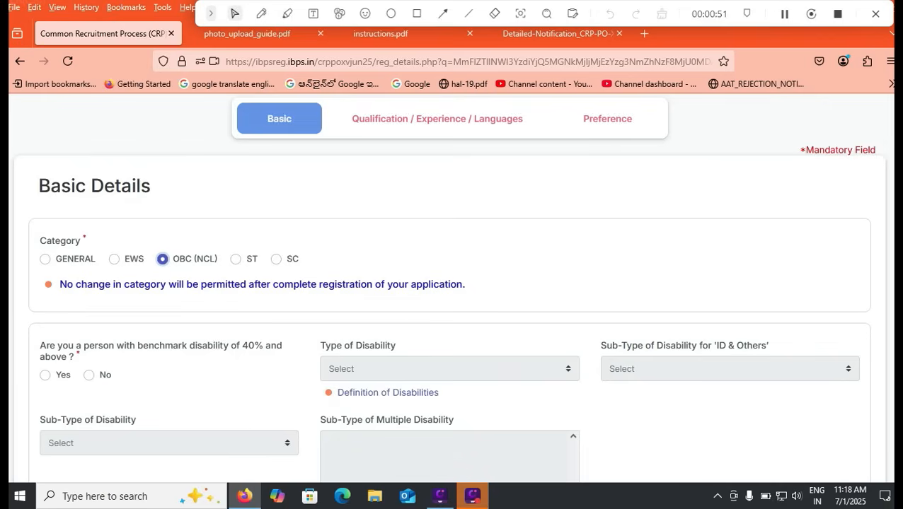
scroll(451, 283, down, 1)
scroll(451, 283, down, 2)
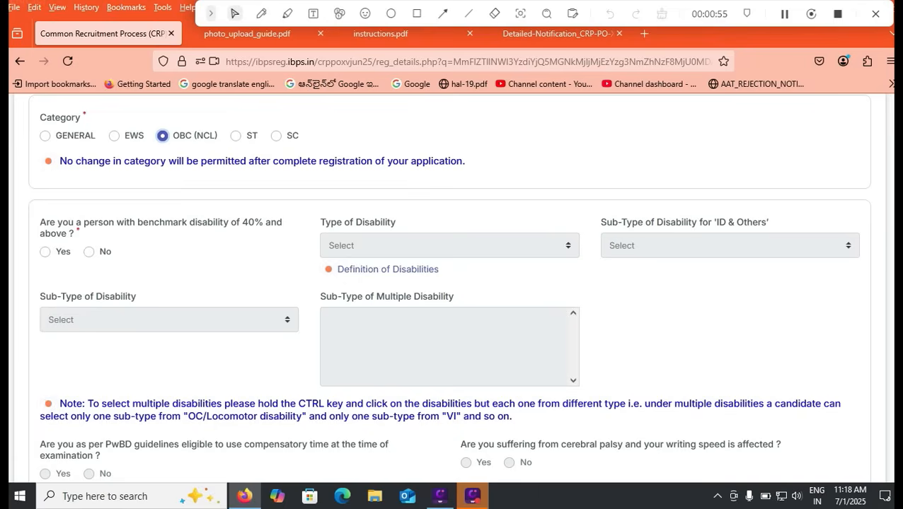
click(88, 252)
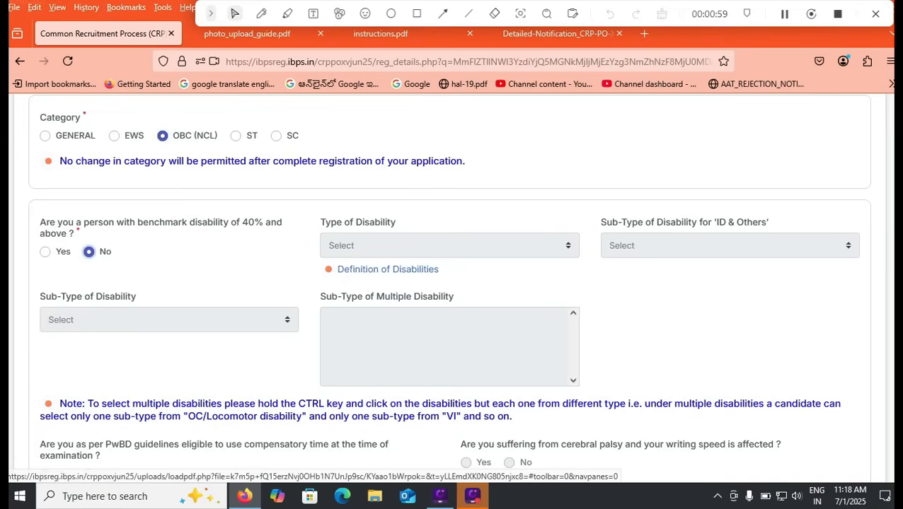
Step: Answer No to serving in Govt./quasi Govt./Public Sector Undertakings and No to being an Ex-Serviceman
scroll(452, 283, down, 5)
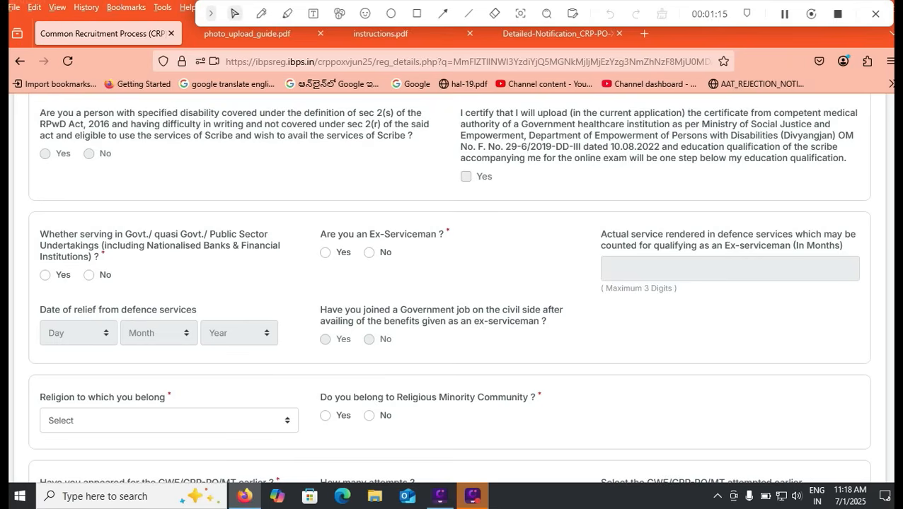
click(88, 275)
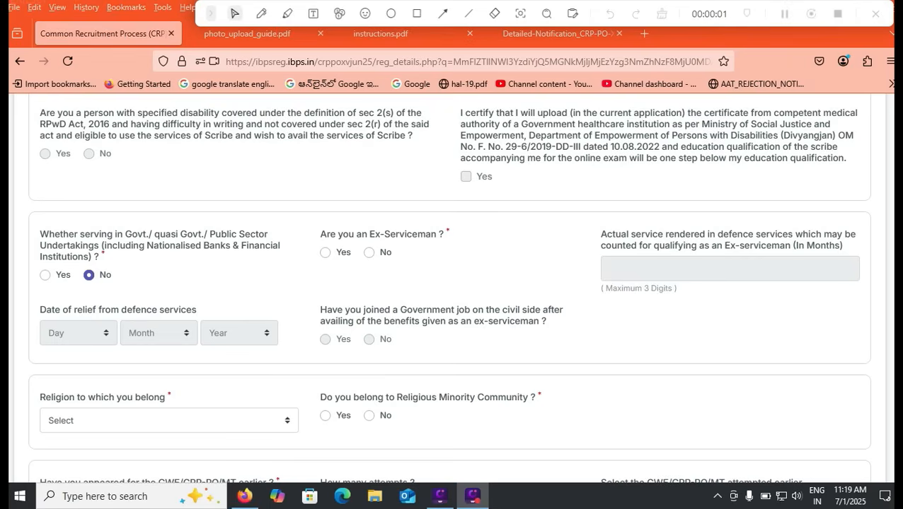
click(369, 252)
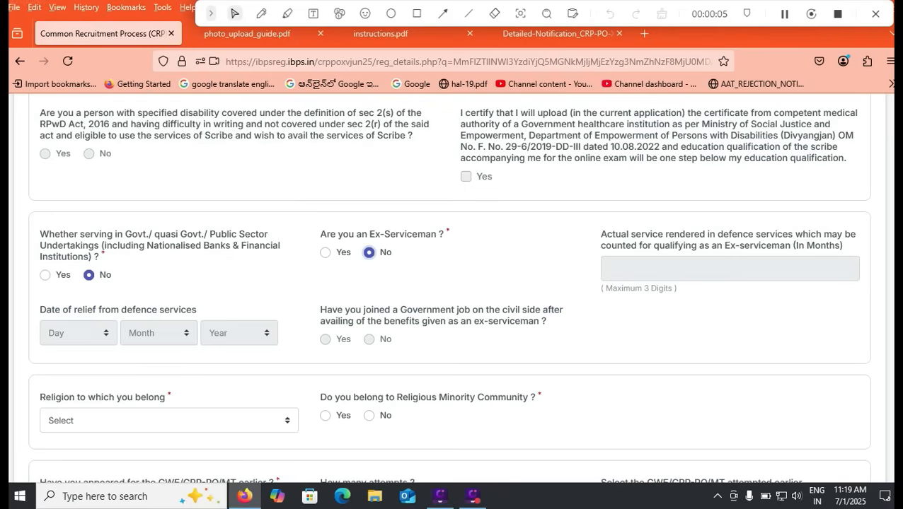
Step: Set the religion to Hinduism and answer No to belonging to a Religious Minority Community
scroll(449, 286, down, 3)
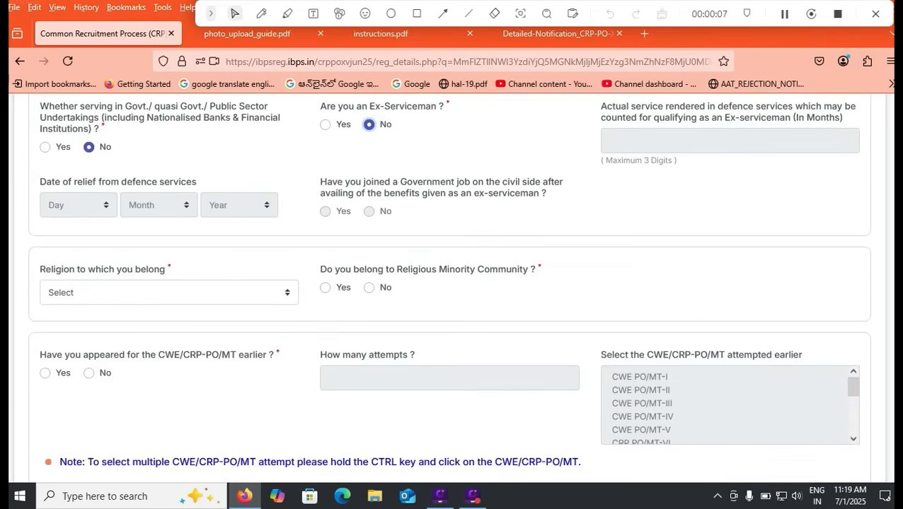
key(alt+Down)
key(Down)
key(Down)
key(Down)
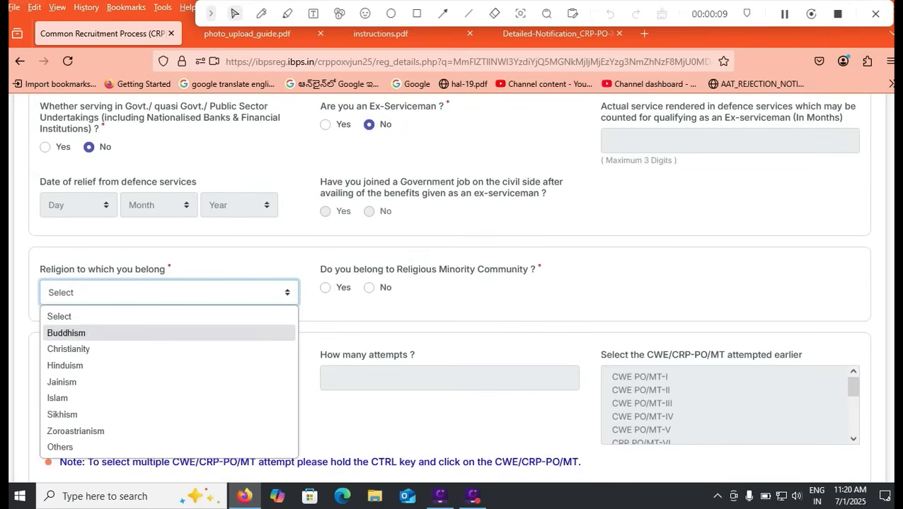
key(Return)
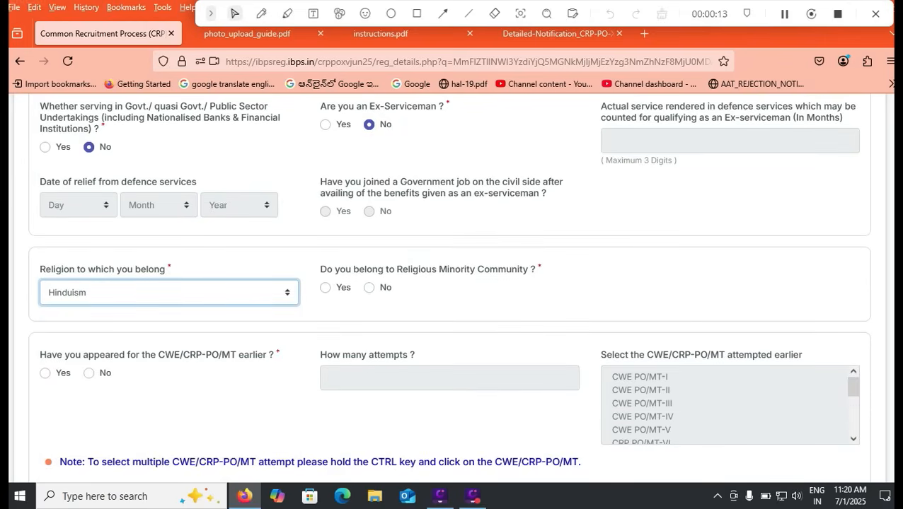
key(Tab)
key(Right)
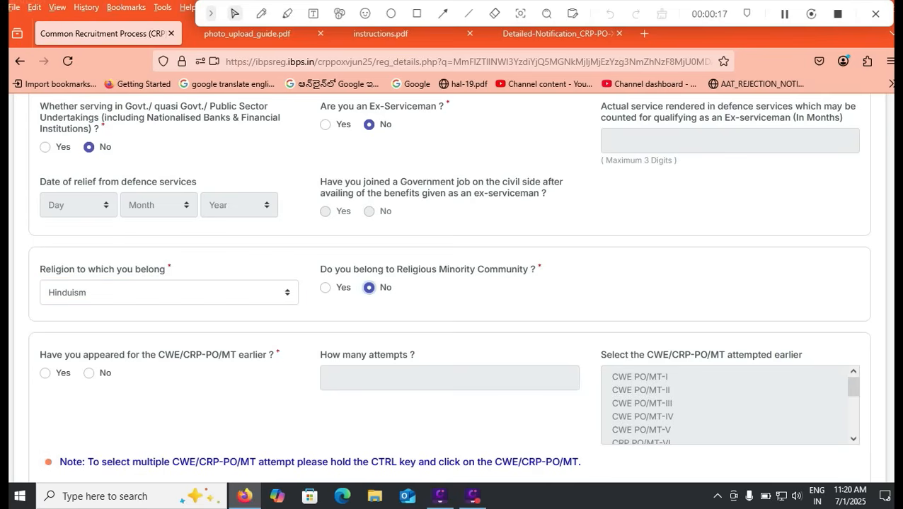
Step: Answer Yes to having appeared for the CWE/CRP-PO/MT earlier and enter 0 as the number of attempts
scroll(451, 283, down, 2)
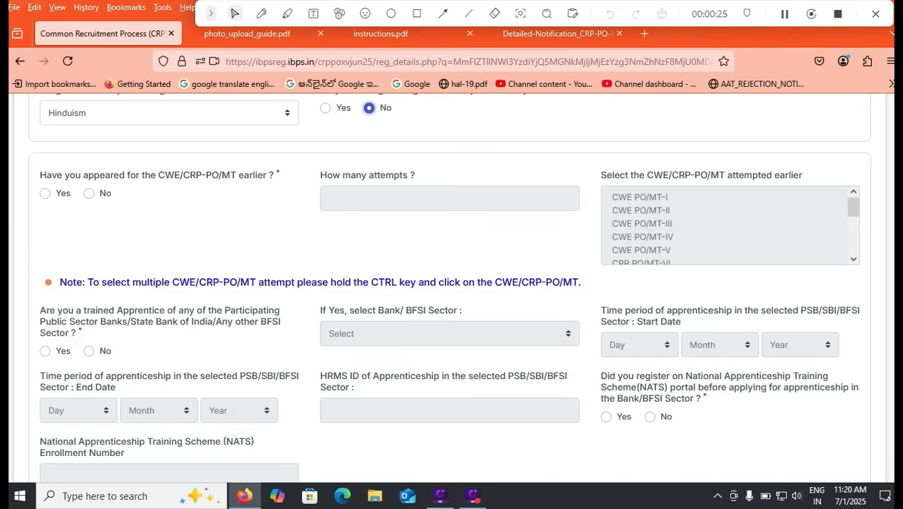
click(45, 193)
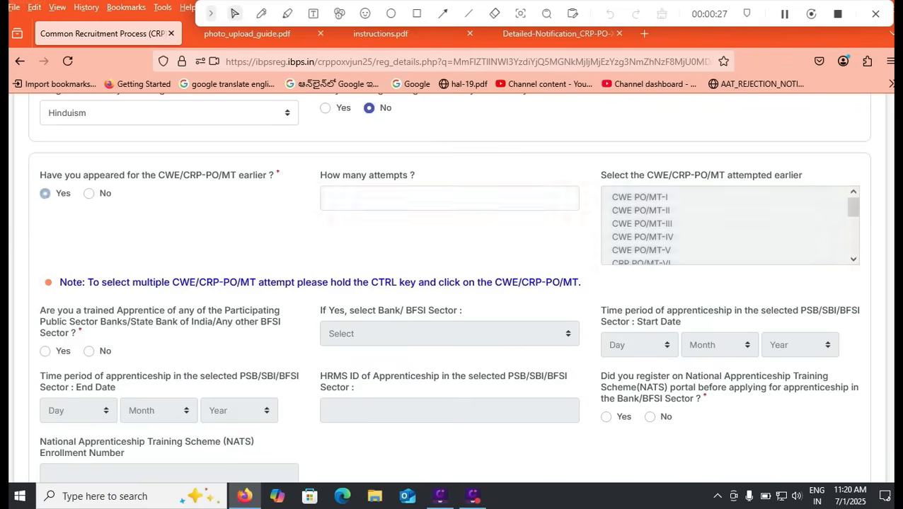
click(332, 198)
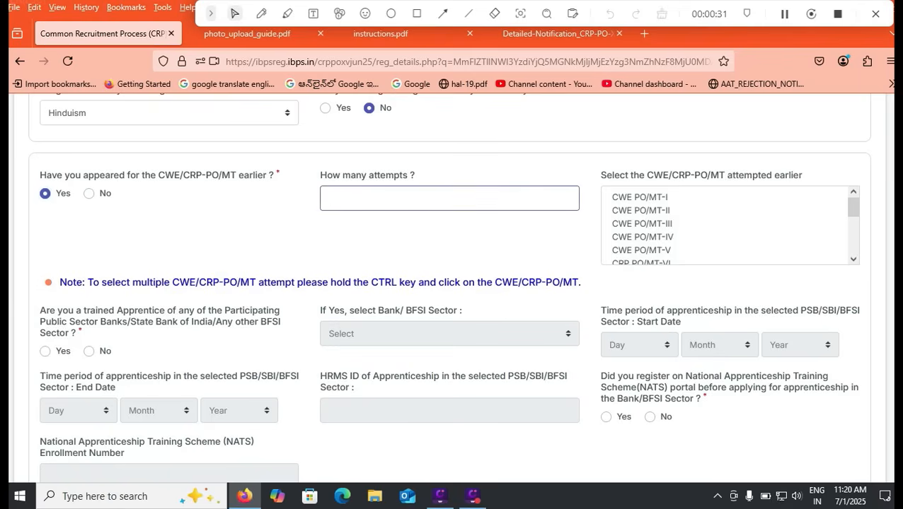
text(0)
key(Tab)
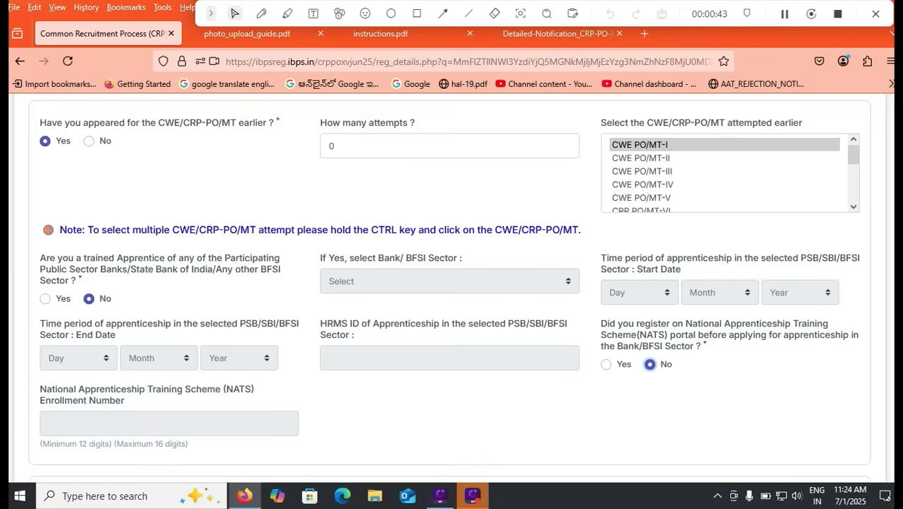
Step: Set the number of attempts to 3 and select CRP PO/MT-X, CRP PO/MT-XI and CRP PO/MT-XIII as the earlier attempts
click(335, 146)
double_click(333, 146)
text(2)
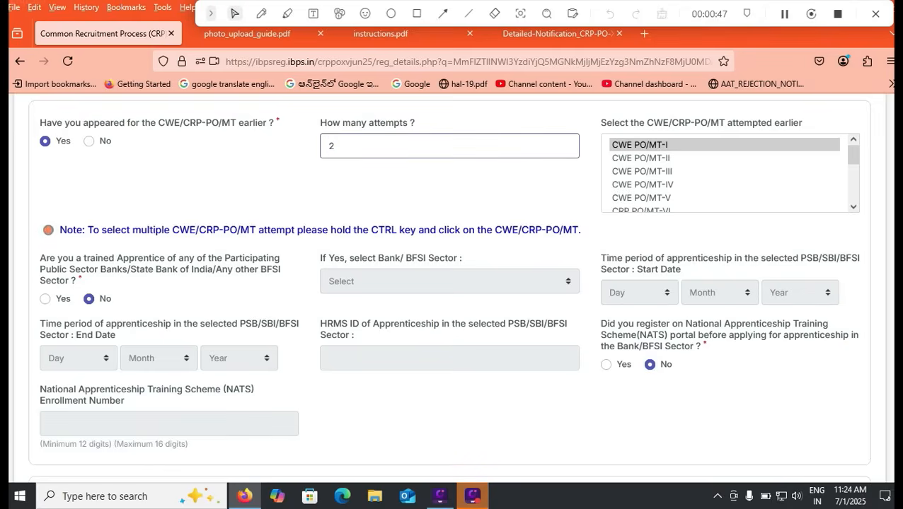
key(BackSpace)
text(3)
drag(853, 155, 853, 192)
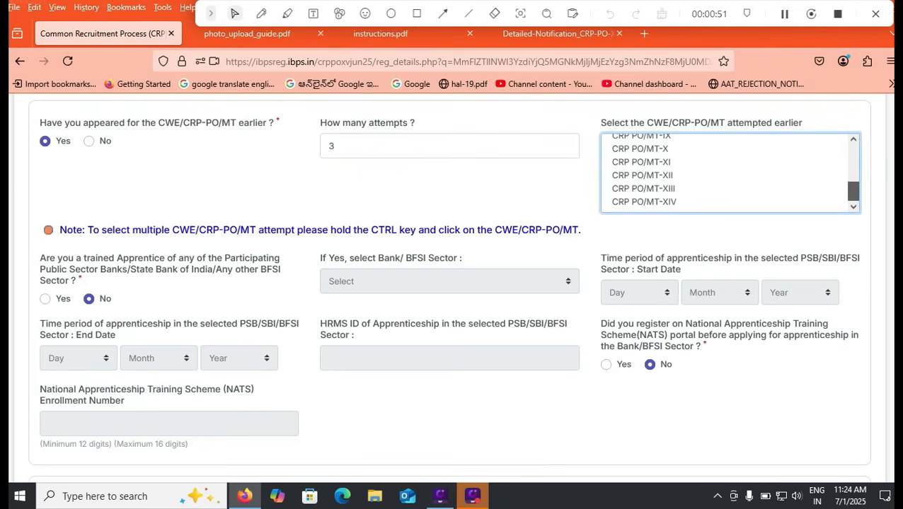
click(644, 189)
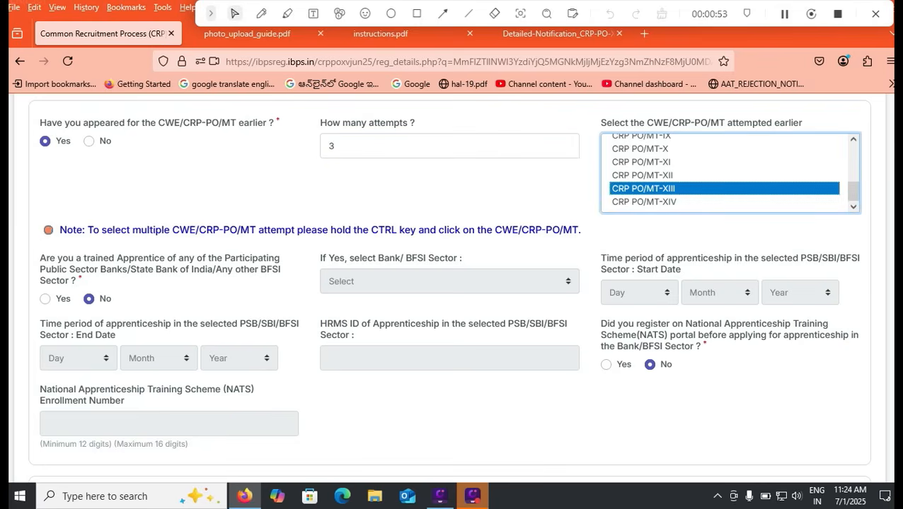
ctrl+click(642, 162)
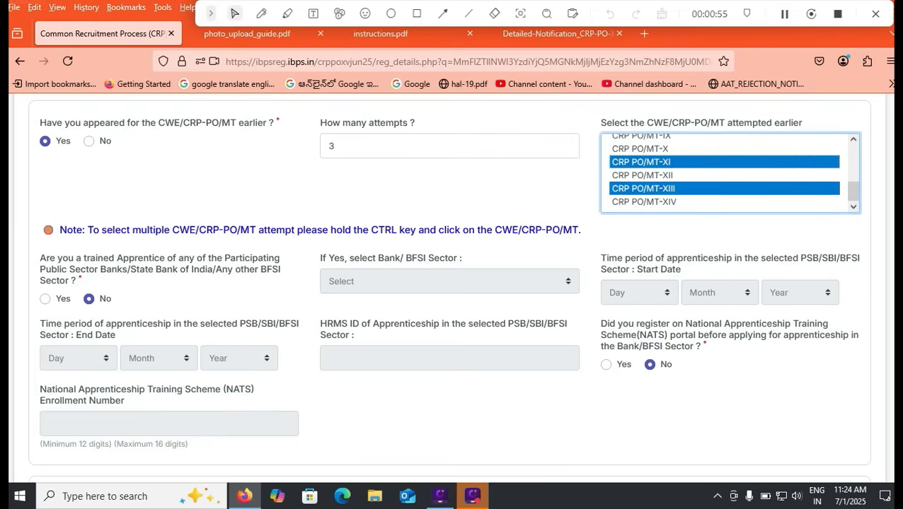
ctrl+click(641, 149)
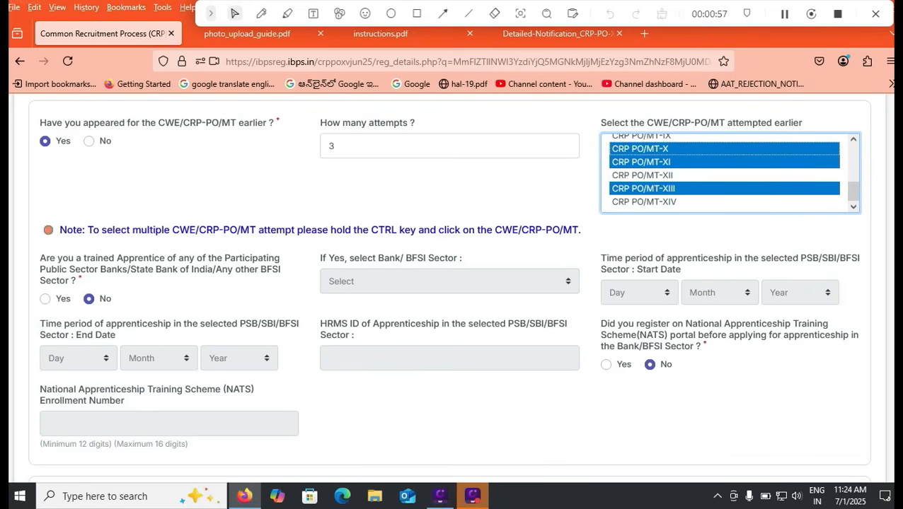
Step: Set the number of attempts to 1 and reduce the earlier attempts to a single entry, CWE PO/MT-III
click(642, 175)
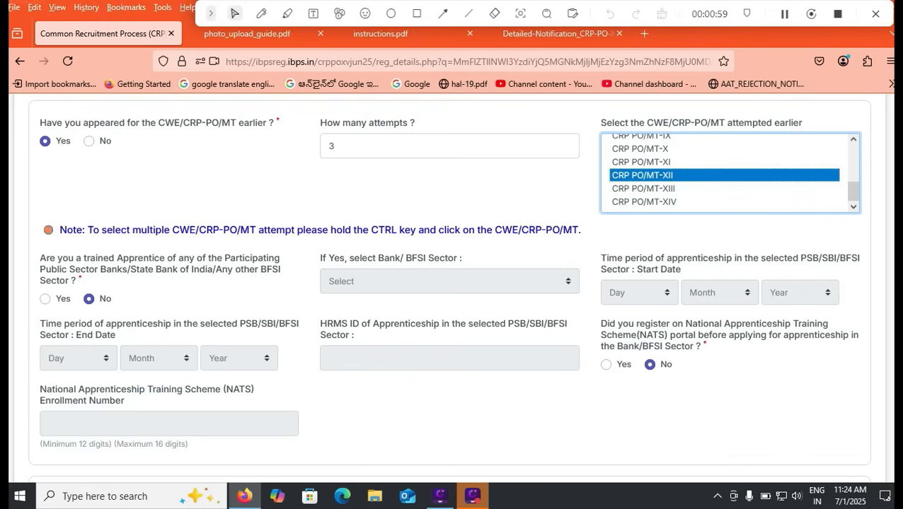
double_click(332, 147)
text(1)
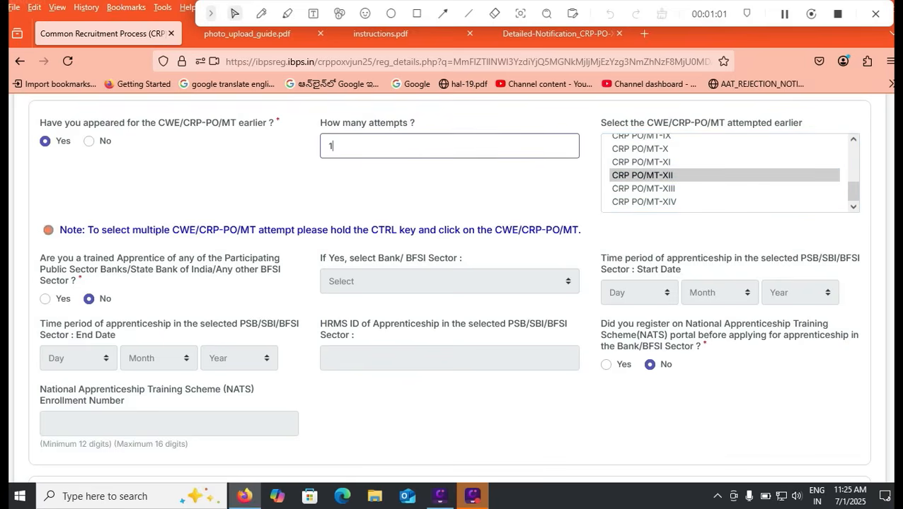
click(642, 172)
click(643, 172)
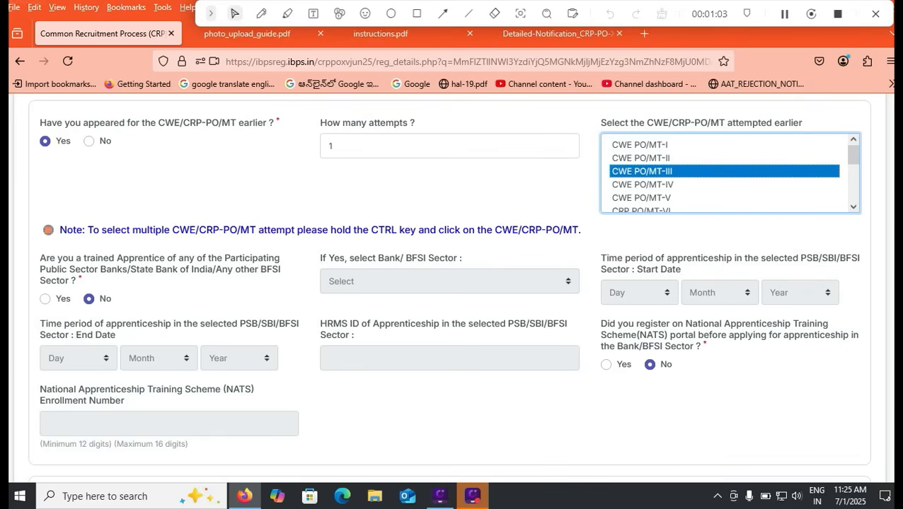
Step: Set the number of attempts to 3 and select CWE PO/MT-II, CWE PO/MT-III and CWE PO/MT-IV together
key(shift+Tab)
text(3)
drag(643, 185, 643, 159)
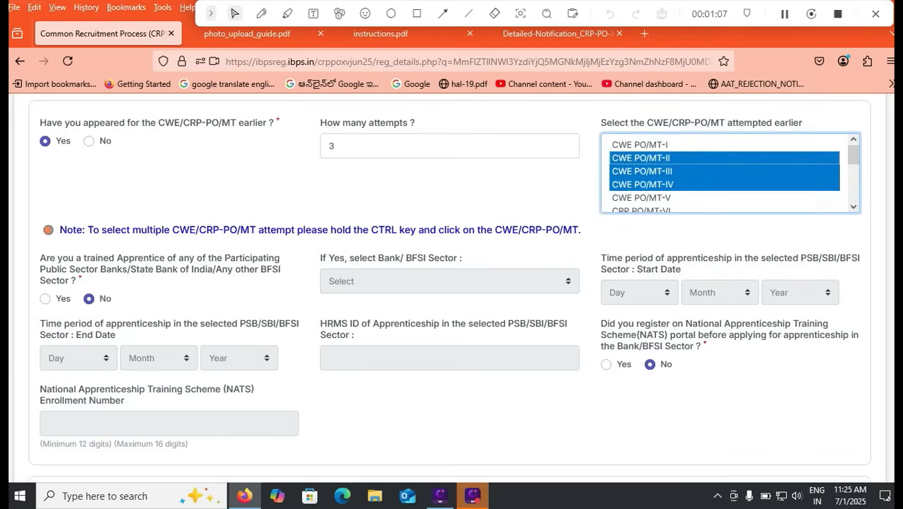
Step: Set the number of CWE/CRP-PO/MT attempts to 0
key(shift+Tab)
text(0)
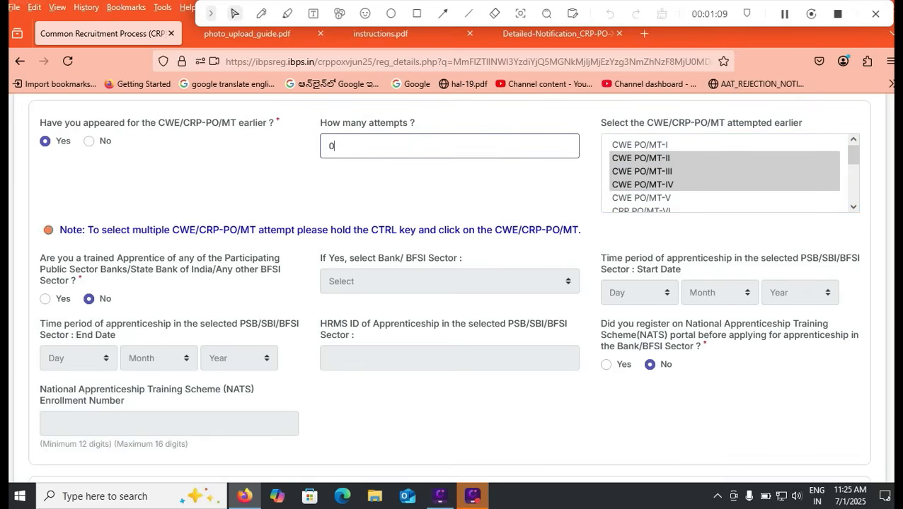
key(Tab)
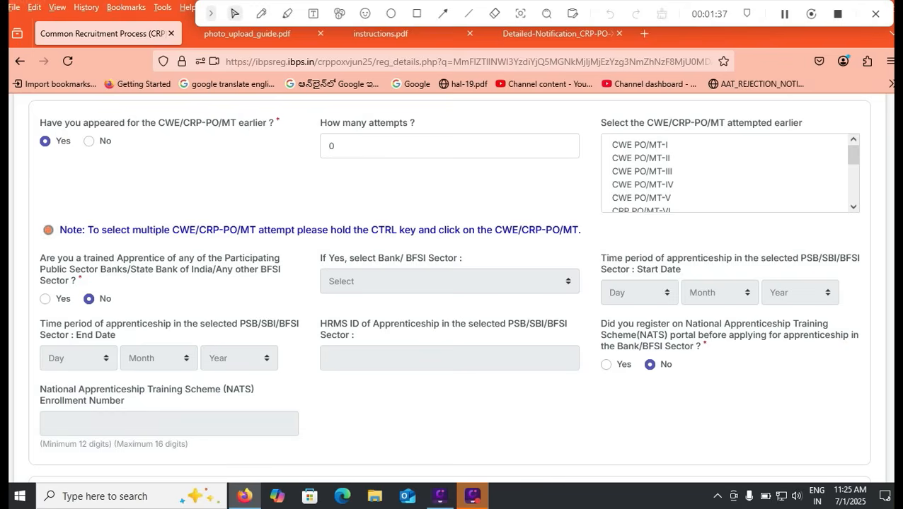
Step: Try Yes for the NATS portal registration question and return the answer to No
click(606, 365)
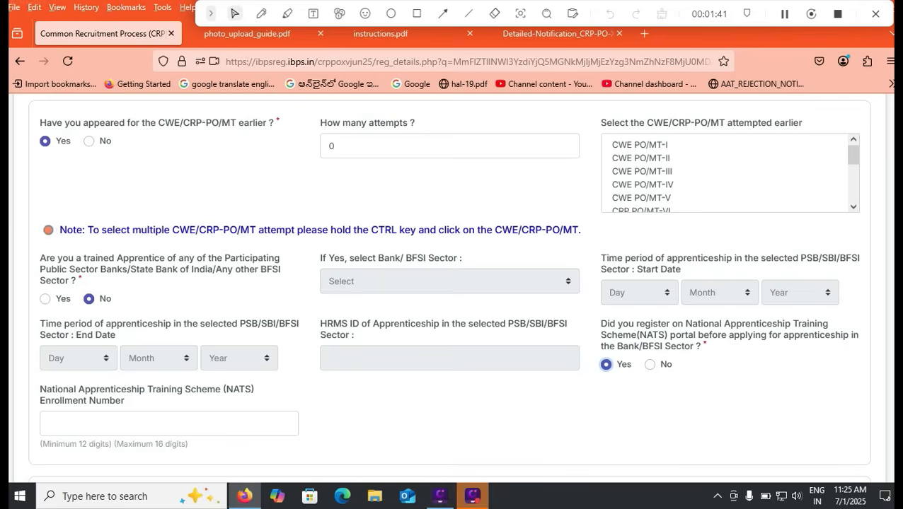
click(649, 365)
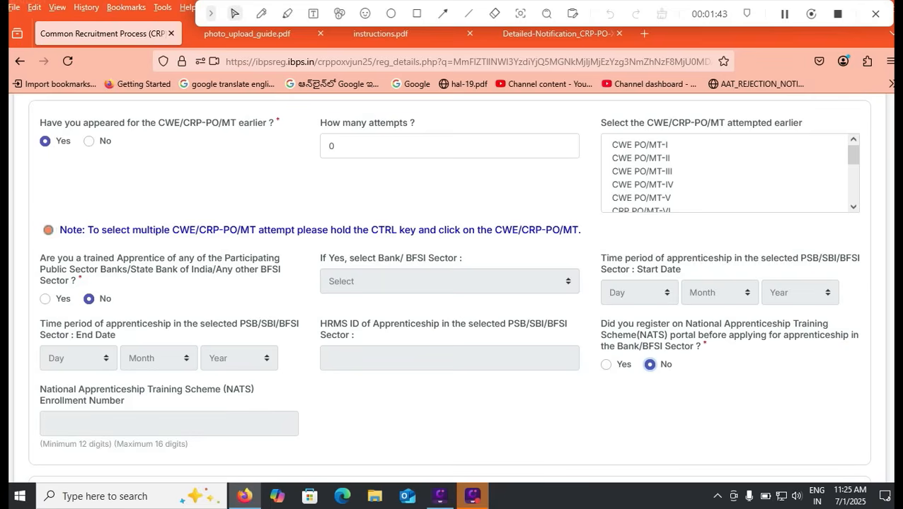
Step: Set the Nationality / Citizenship to Indian
scroll(450, 288, down, 5)
click(168, 161)
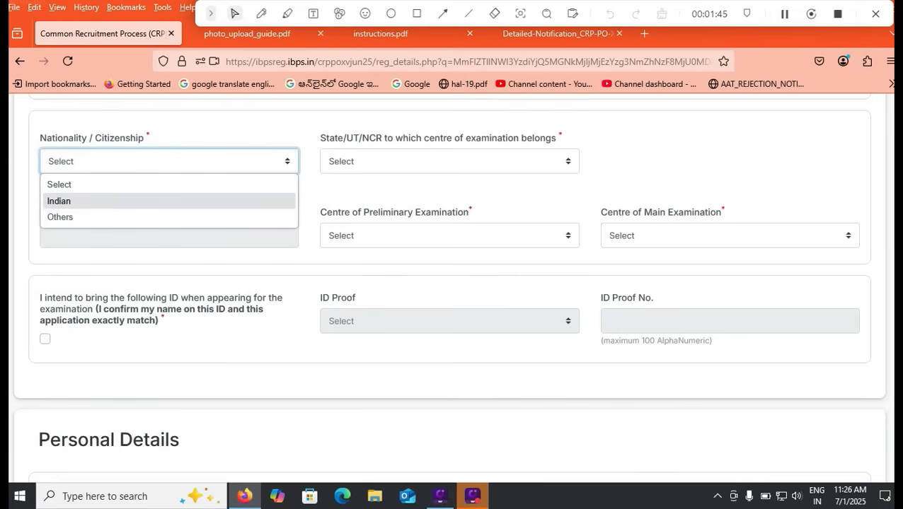
click(168, 201)
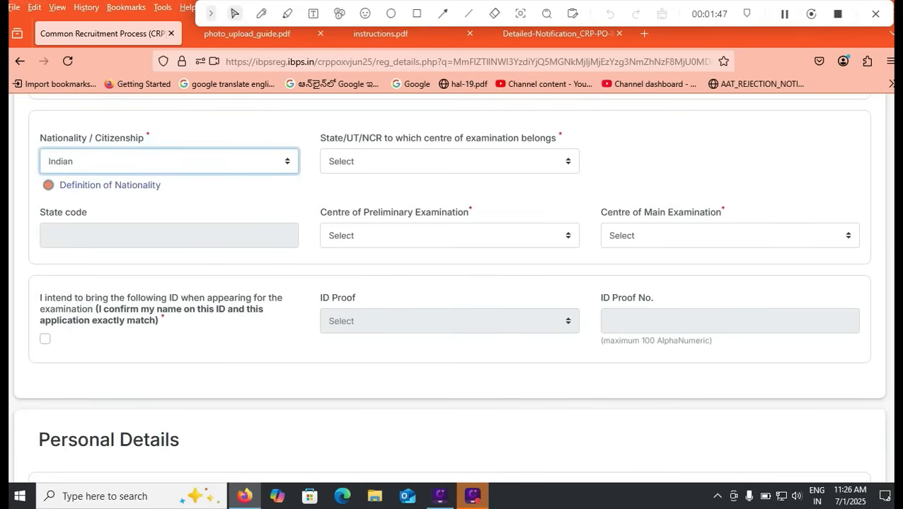
Step: Set the state of the examination centre to Andhra Pradesh and display its preliminary examination centres
click(449, 162)
key(Down)
key(Down)
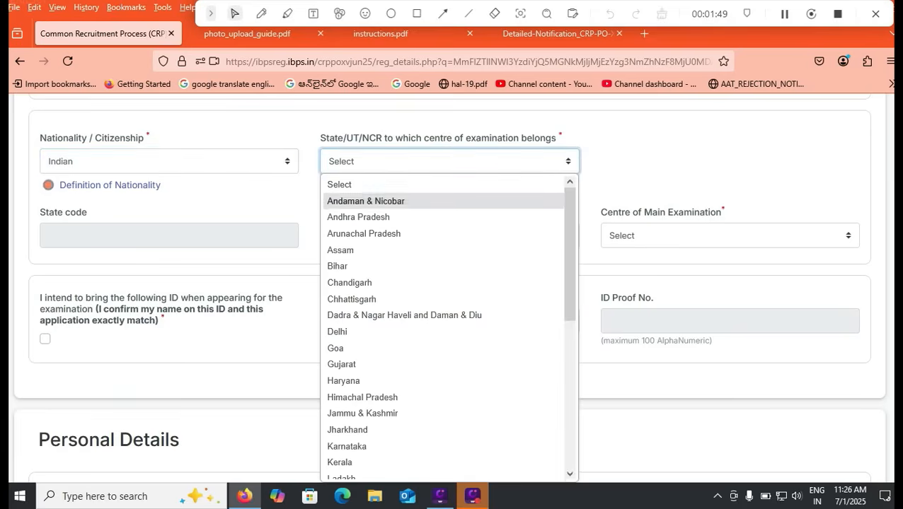
key(Return)
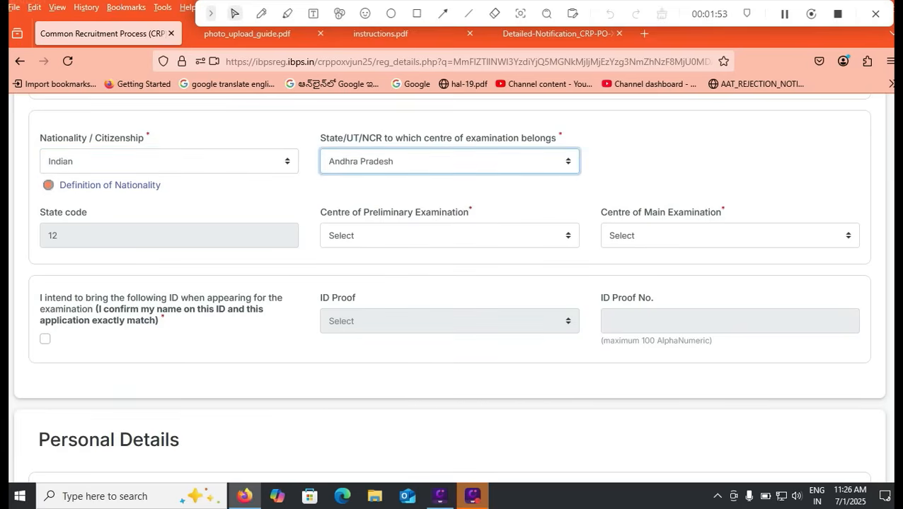
click(449, 236)
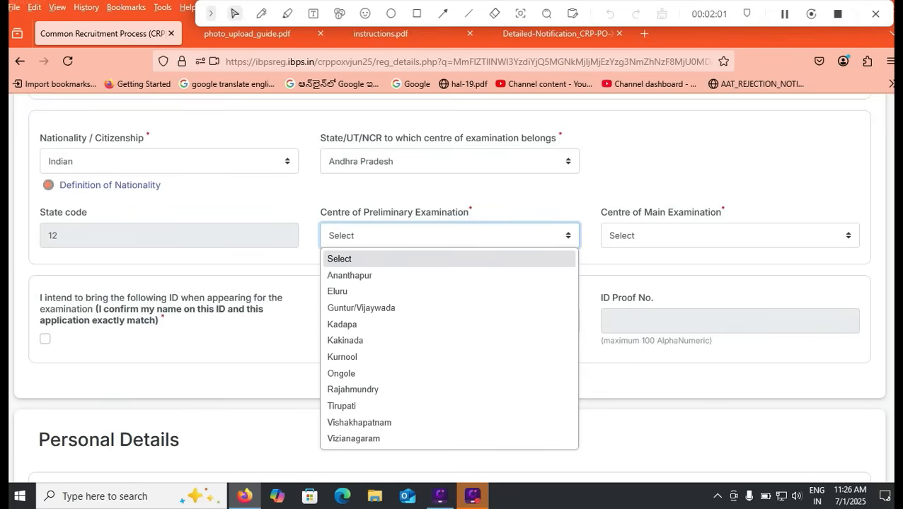
Step: Change the examination centre state to Telangana and view the preliminary centres offered there
click(523, 161)
scroll(443, 283, down, 5)
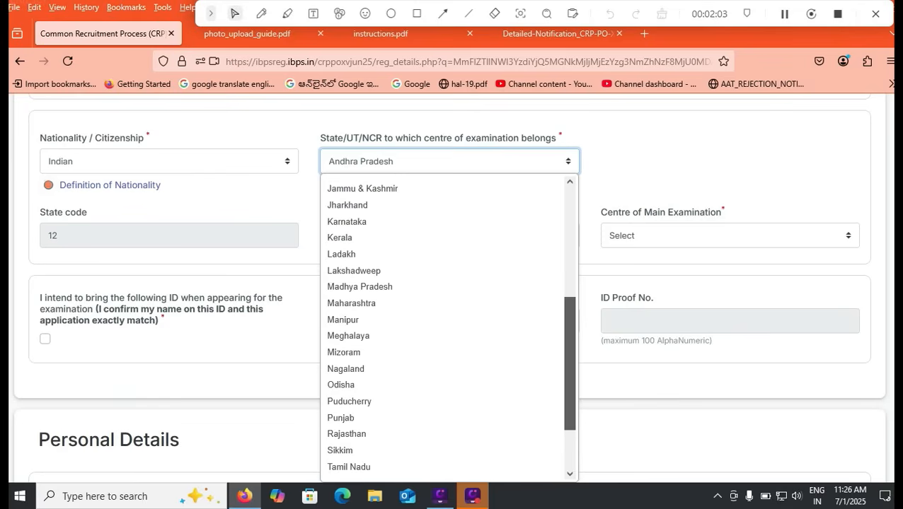
scroll(424, 469, down, 1)
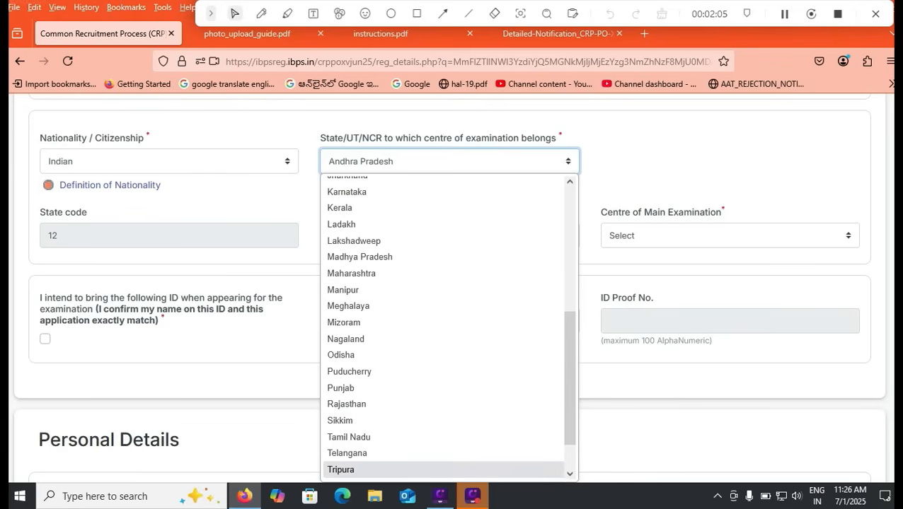
click(424, 454)
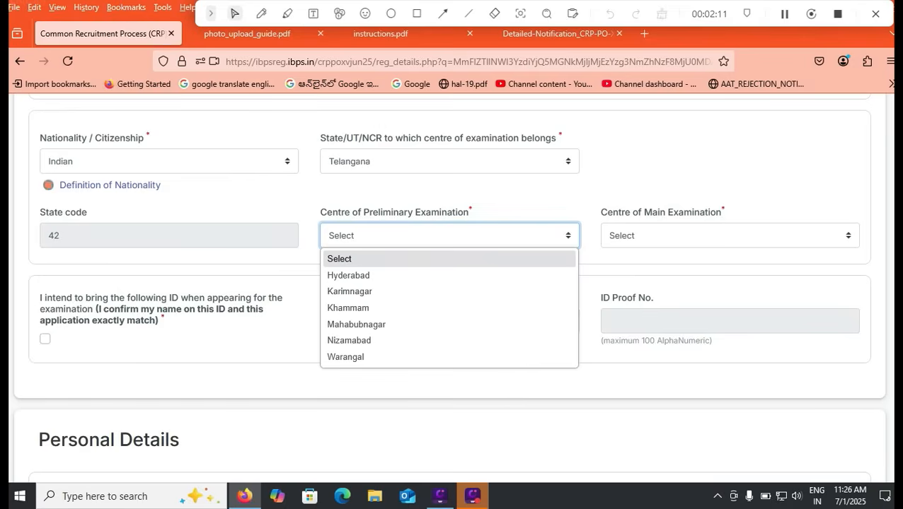
Step: Switch the examination state back to Andhra Pradesh, choose Tirupati as preliminary centre and list the main examination centres
click(449, 161)
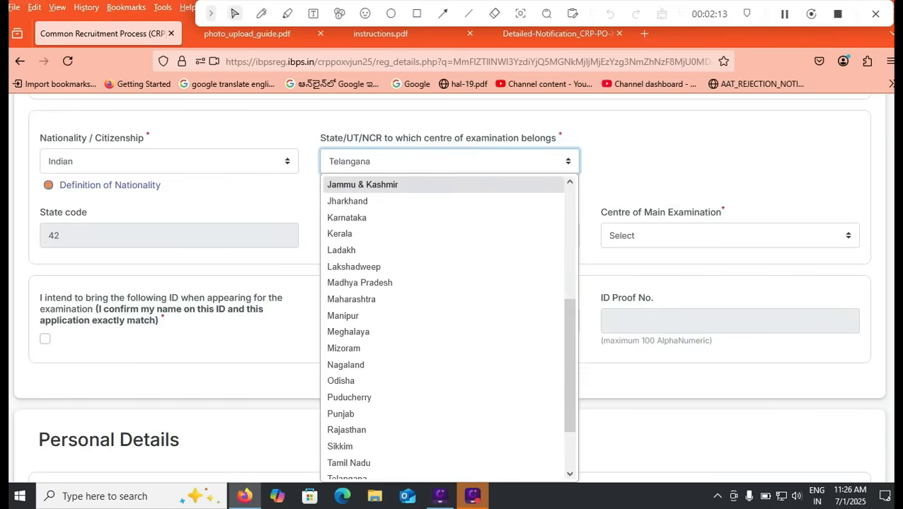
scroll(449, 326, up, 5)
click(358, 217)
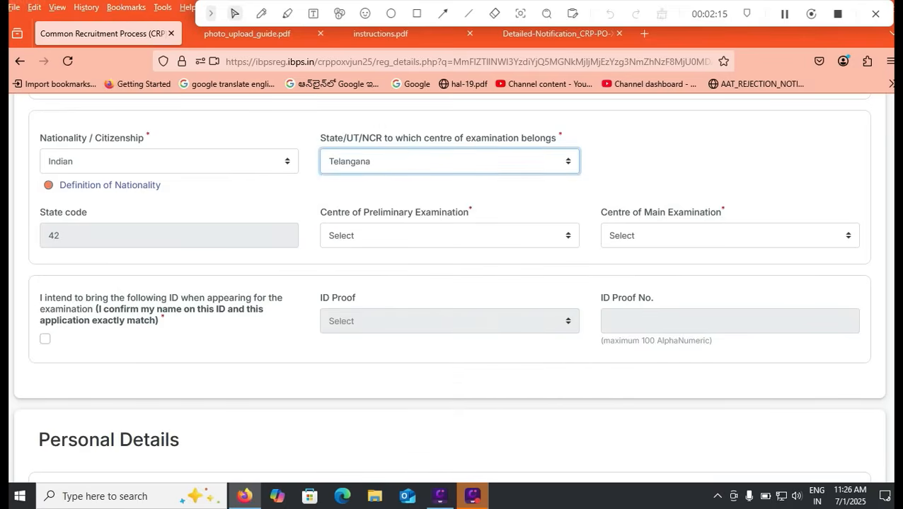
click(449, 235)
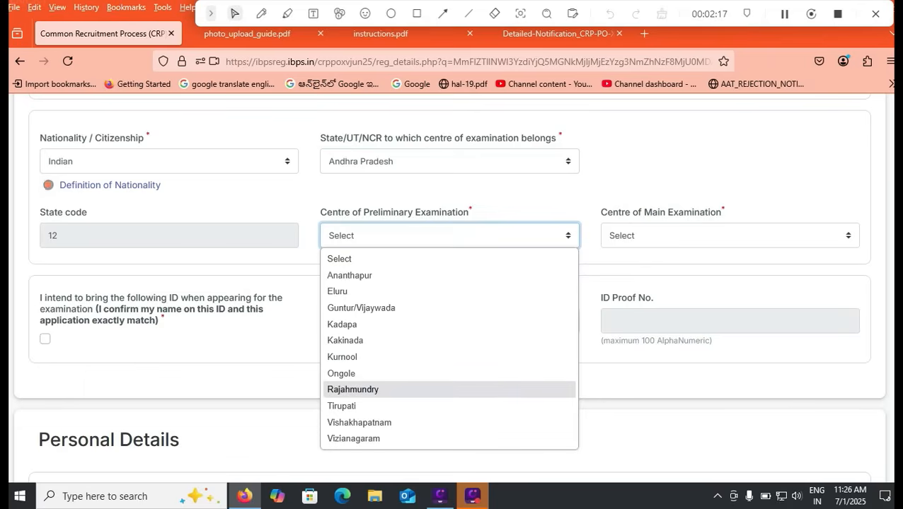
click(341, 406)
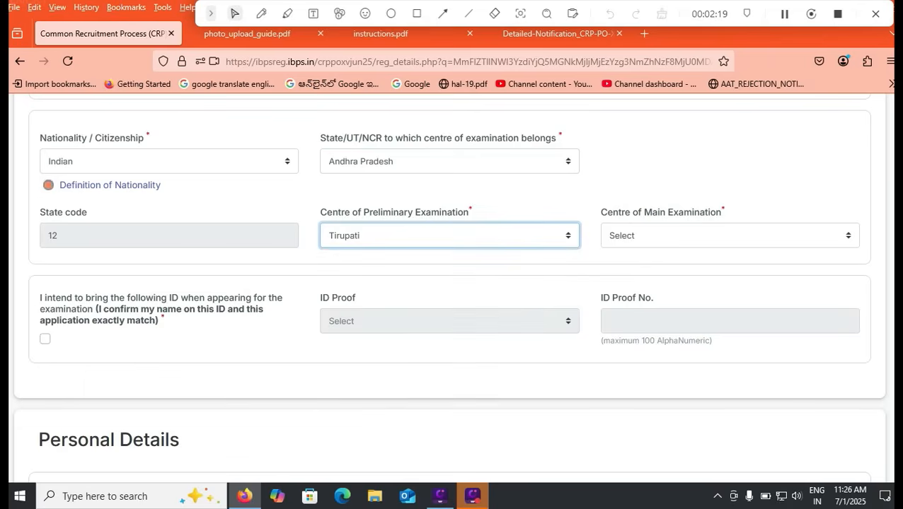
click(730, 236)
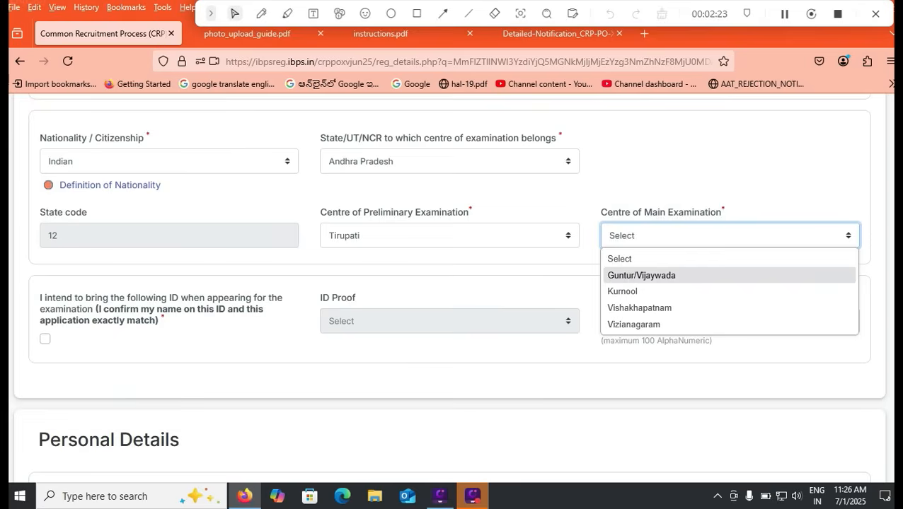
Step: Set the State/UT/NCR to which the centre of examination belongs to Telangana
click(449, 161)
scroll(443, 326, down, 5)
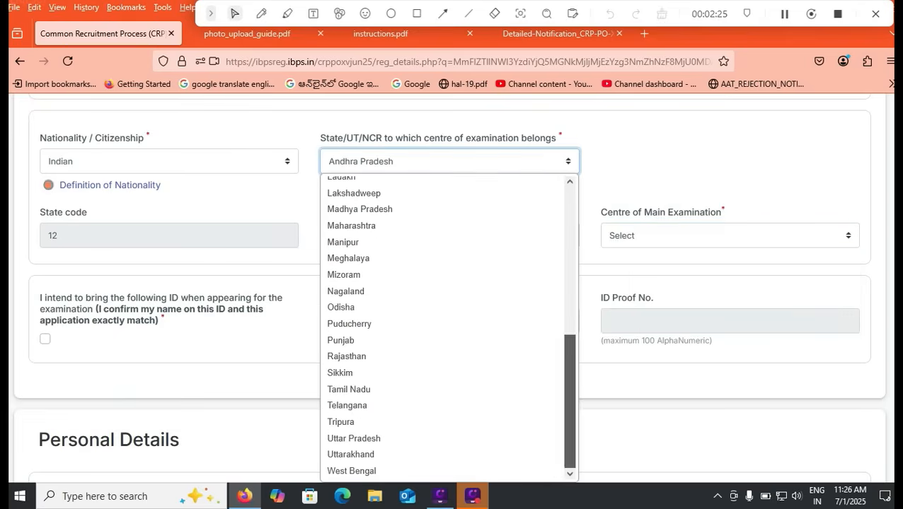
key(Escape)
text(tel)
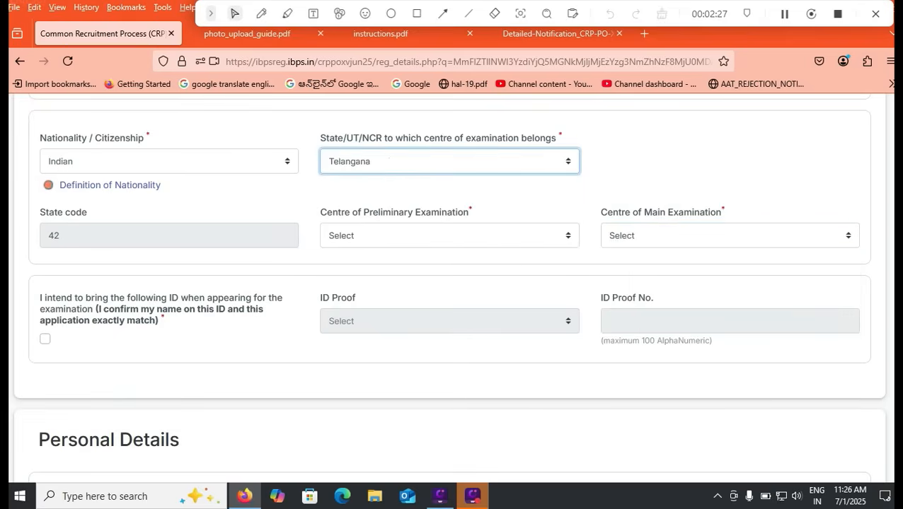
Step: Choose Hyderabad as the centre for both the main and the preliminary examination
click(730, 236)
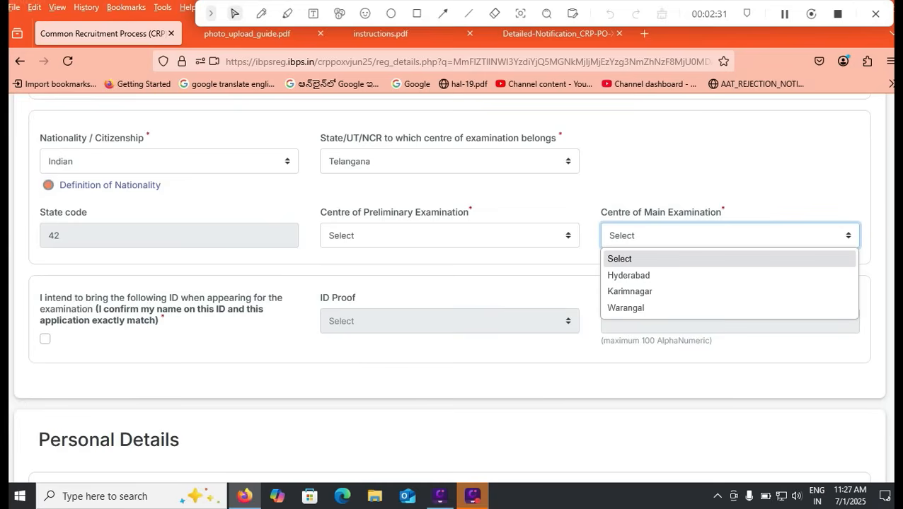
key(Down)
key(Return)
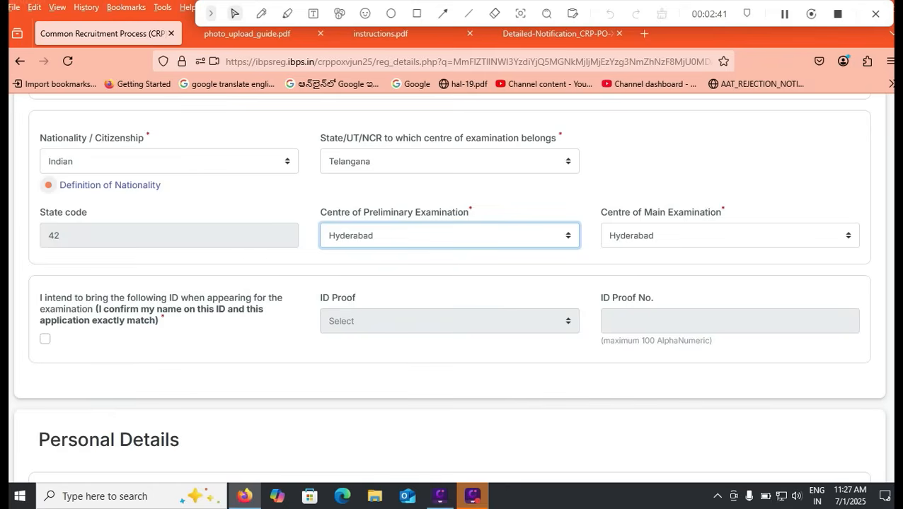
Step: Confirm the intention to bring a matching ID to the examination and set the ID proof to Aadhaar Card
click(45, 339)
click(450, 322)
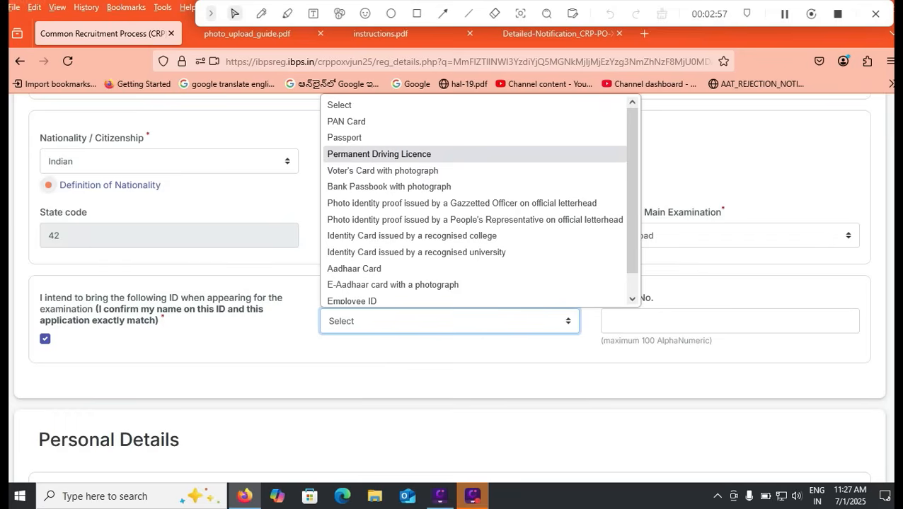
key(Up)
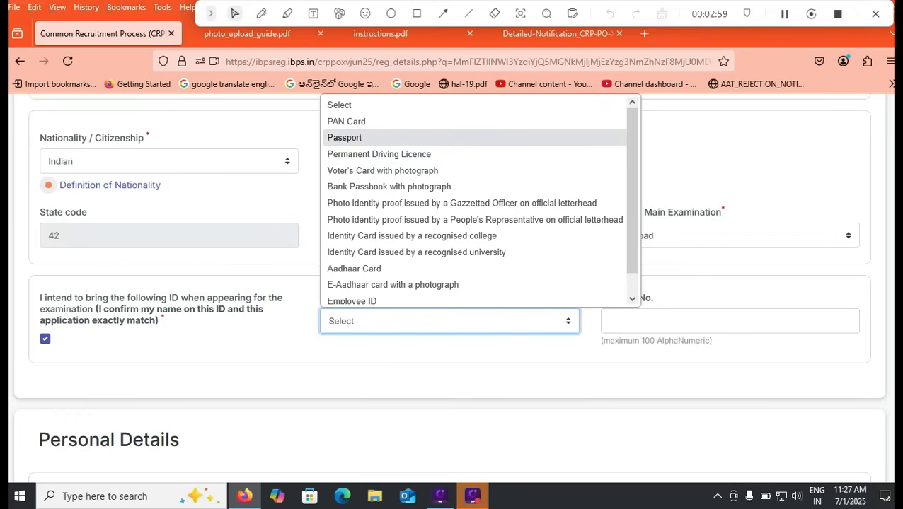
key(a)
key(Return)
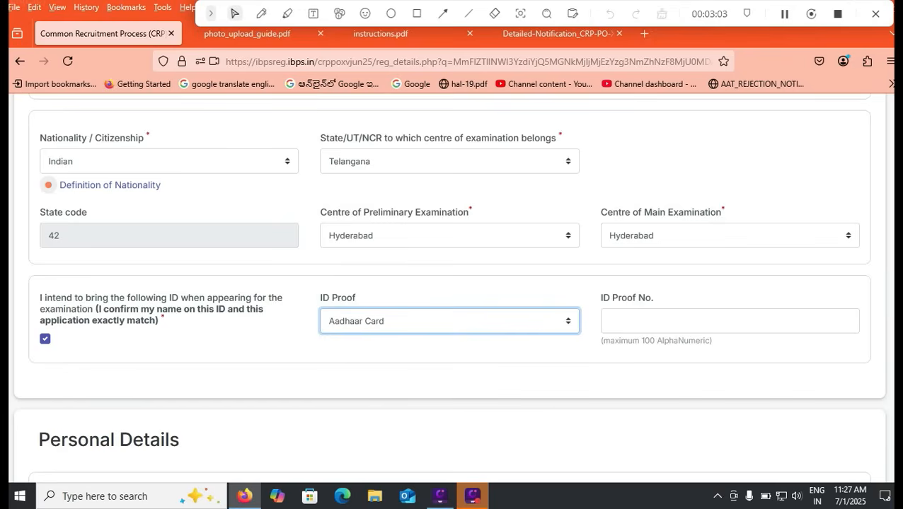
Step: Fill in the day, month and year of the date of birth in Personal Details and accept the revalidation notice
scroll(451, 283, down, 1)
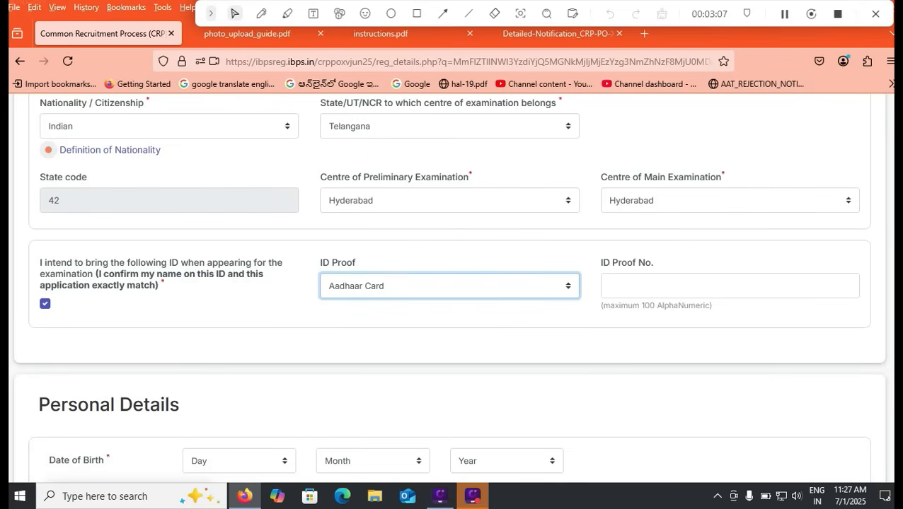
scroll(451, 283, down, 1)
scroll(451, 283, down, 4)
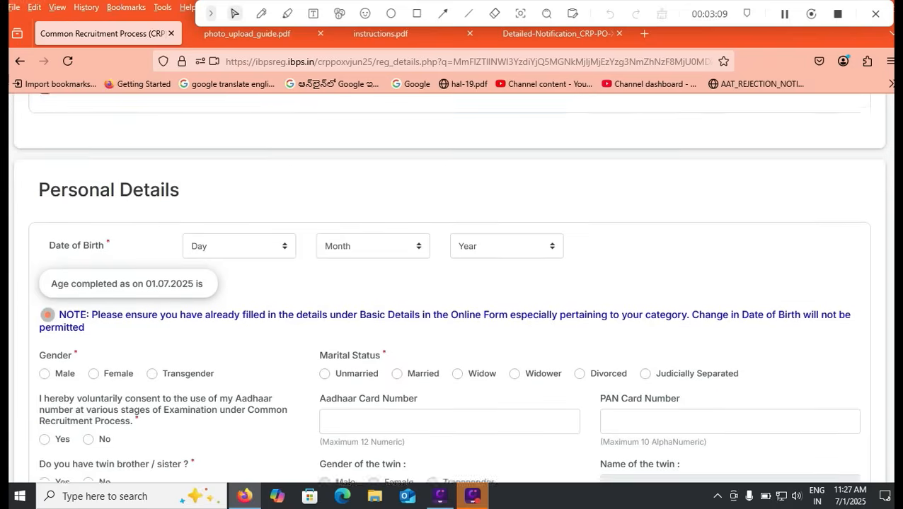
click(238, 193)
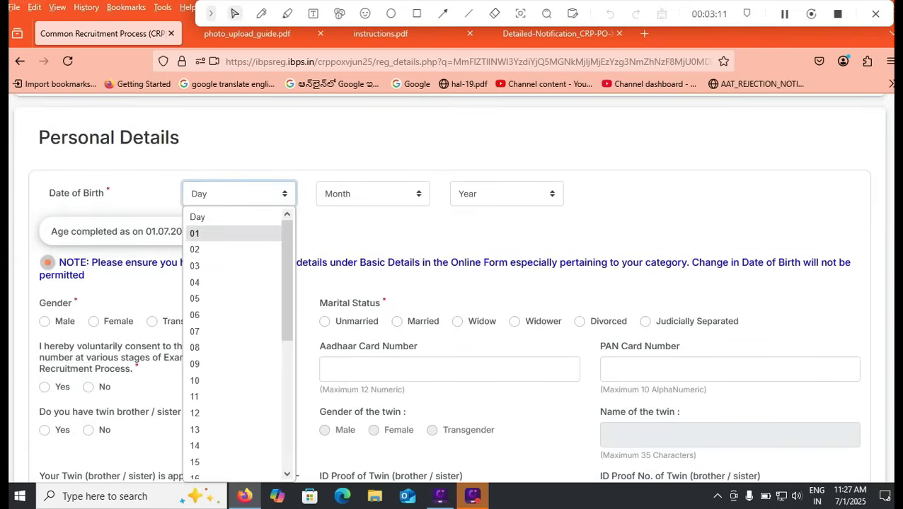
click(205, 231)
click(373, 194)
click(340, 250)
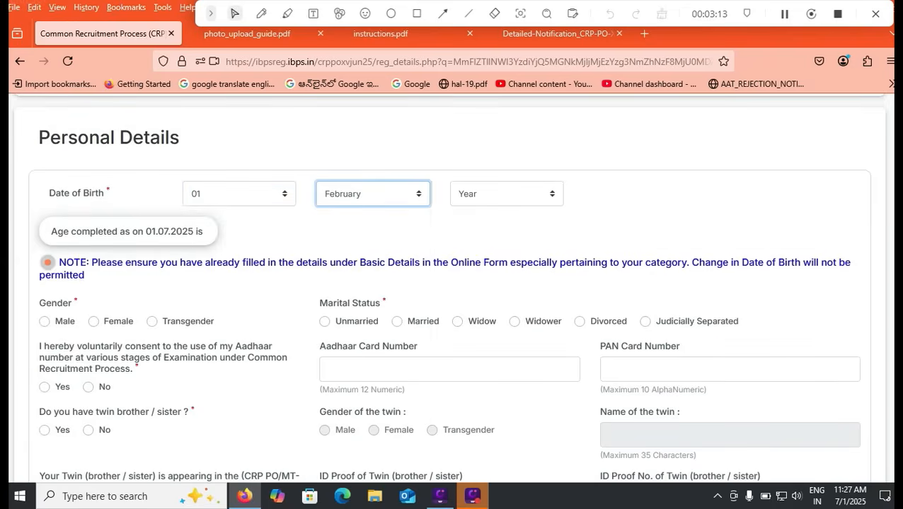
click(505, 194)
click(506, 315)
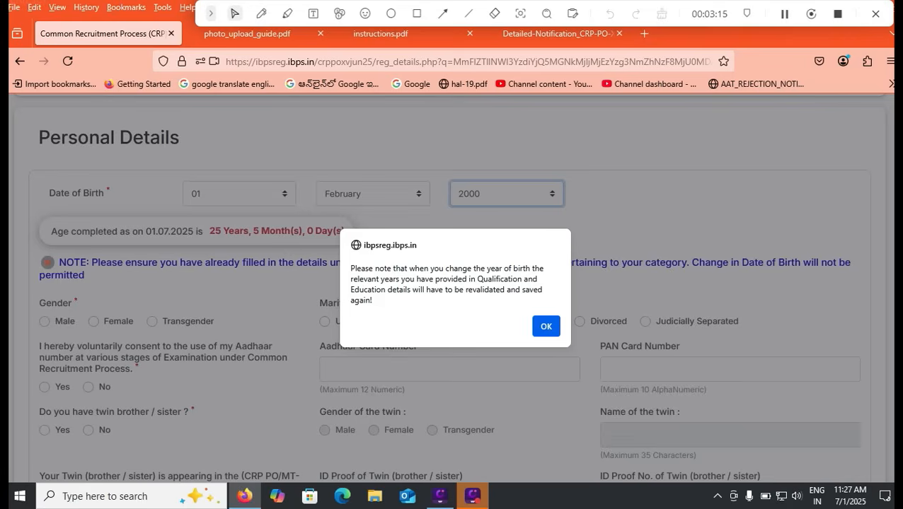
key(Return)
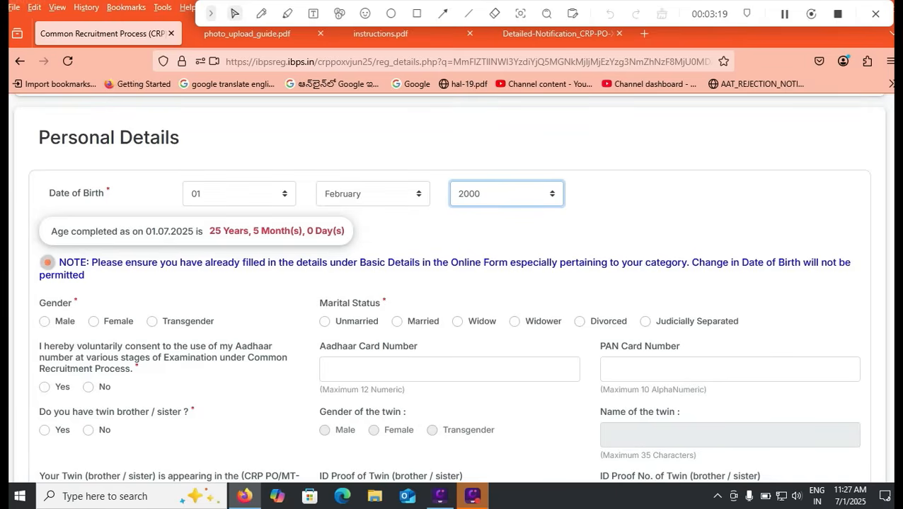
Step: Check the minimum and maximum age and the age relaxation table in the detailed notification PDF, and return to the application form
key(ctrl+Tab)
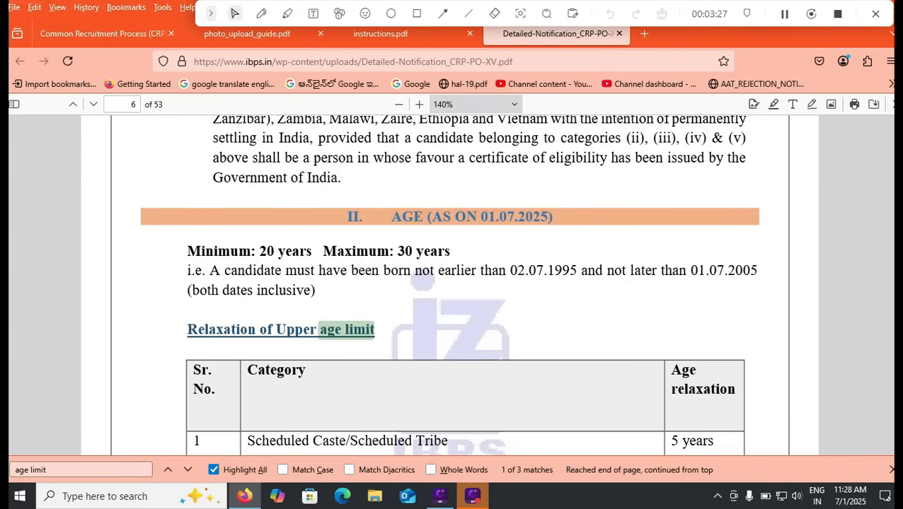
drag(256, 251, 442, 252)
click(442, 251)
scroll(449, 283, down, 2)
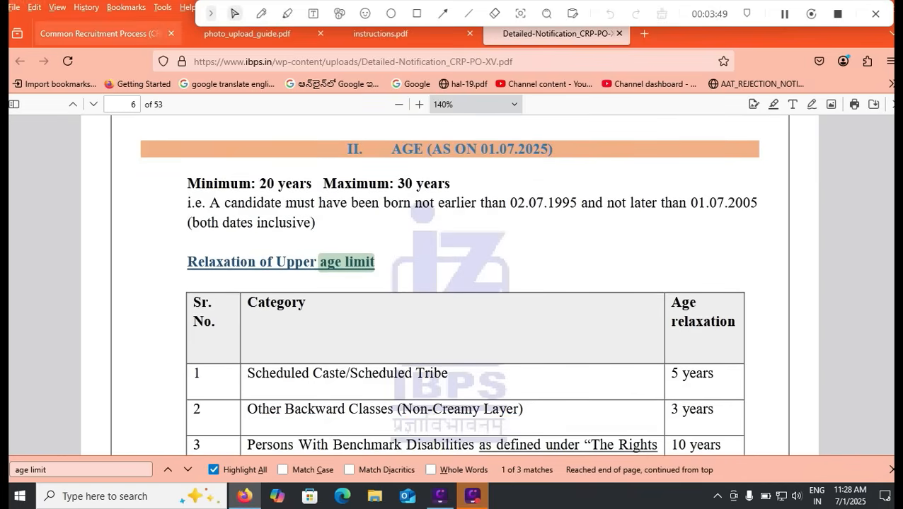
click(99, 33)
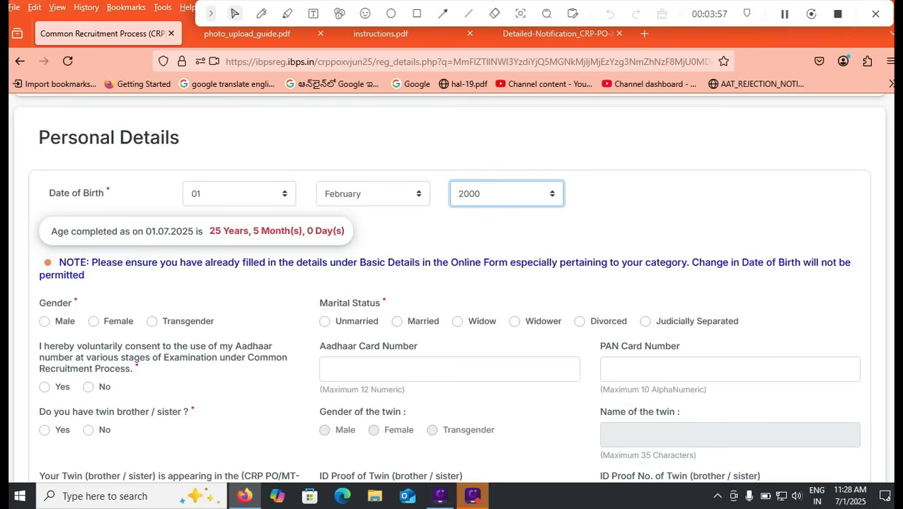
Step: Set the gender to Male and the marital status to Unmarried
key(Tab)
key(space)
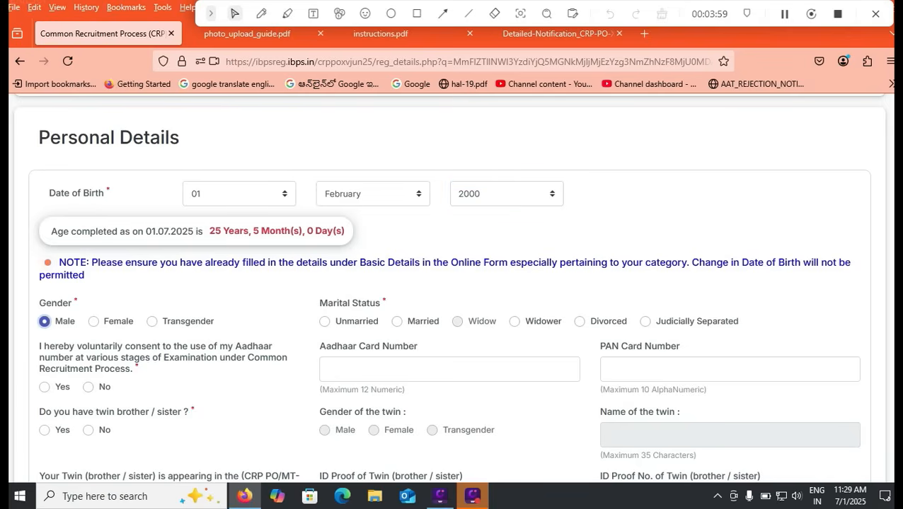
key(Tab)
key(space)
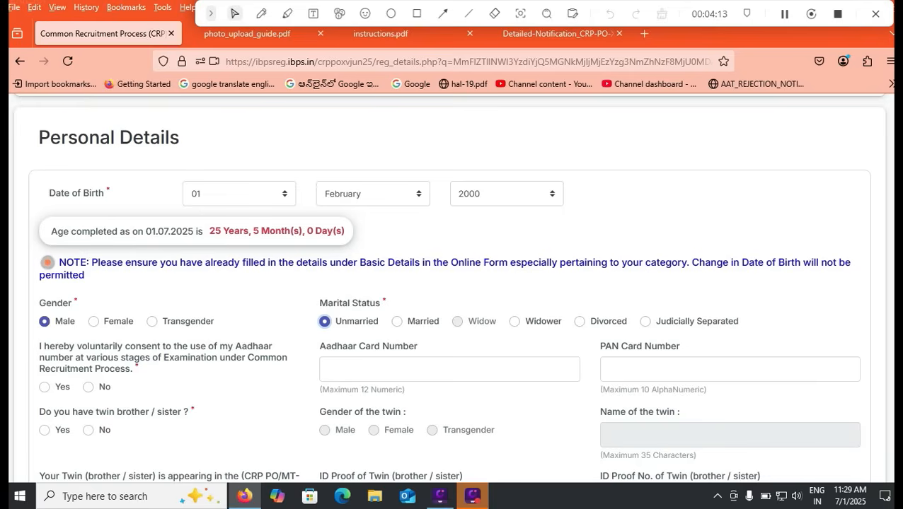
Step: Answer Yes to the Aadhaar number consent and No to the question about having a twin brother or sister
click(45, 387)
click(450, 369)
click(730, 369)
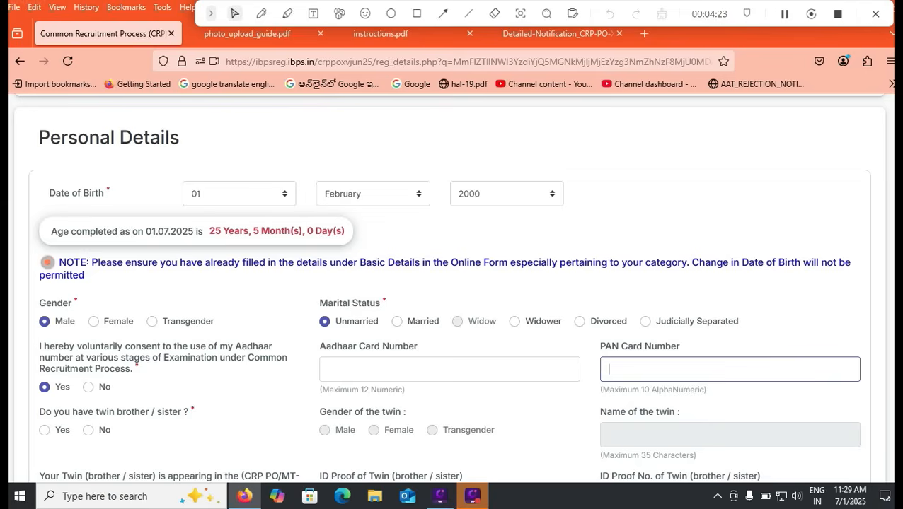
click(89, 430)
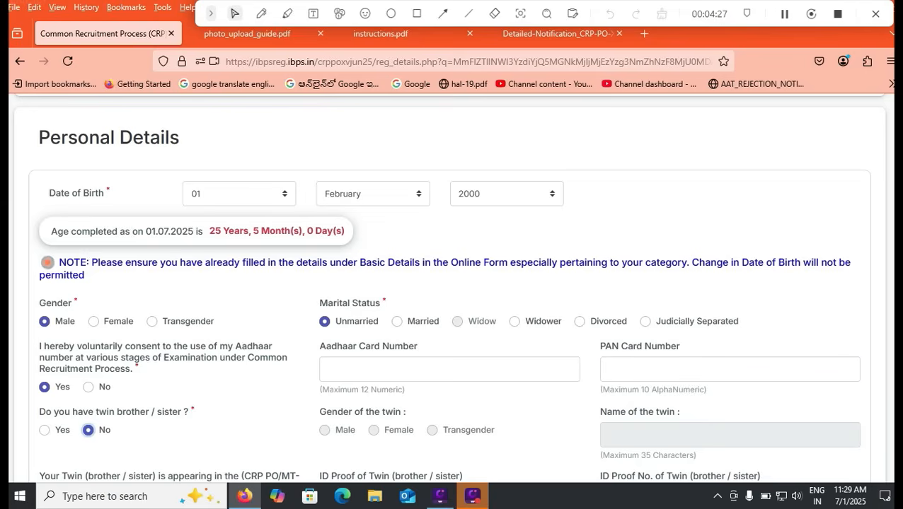
Step: Set the state in the Address for Correspondence to ANDHRA PRADESH
scroll(449, 288, down, 3)
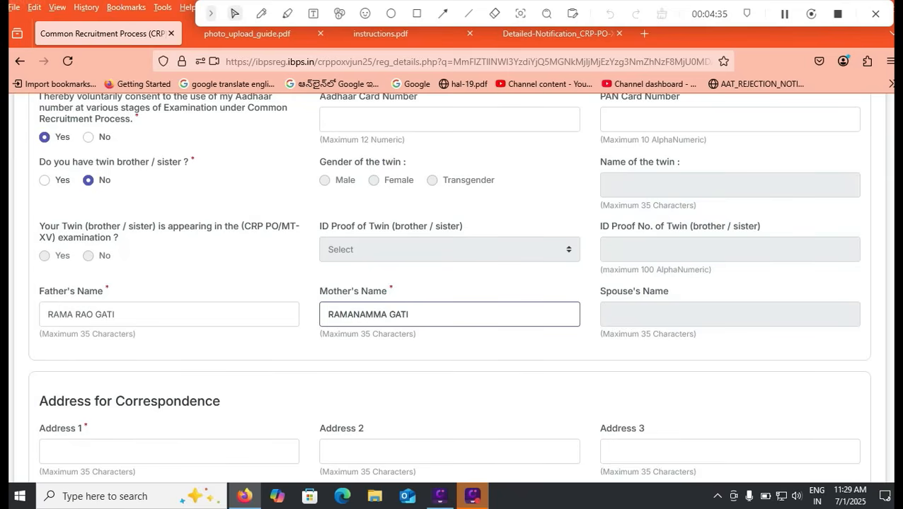
scroll(449, 287, down, 3)
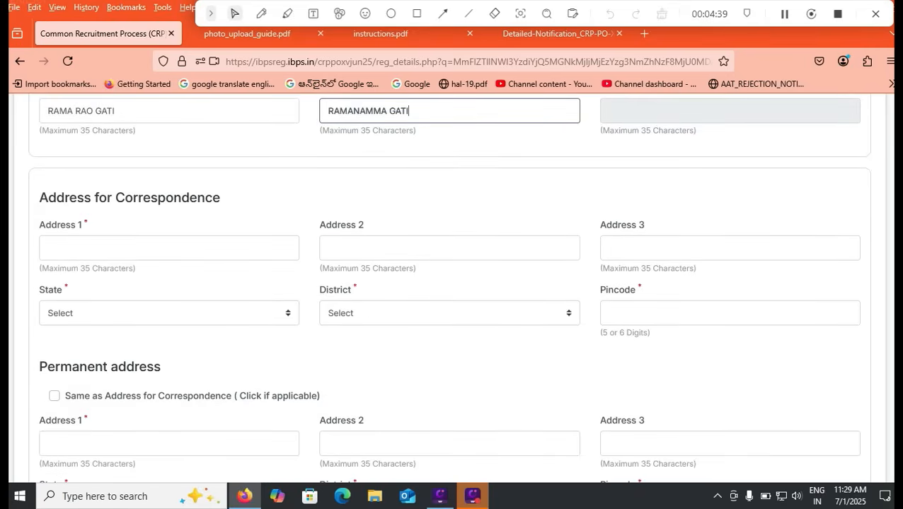
click(425, 248)
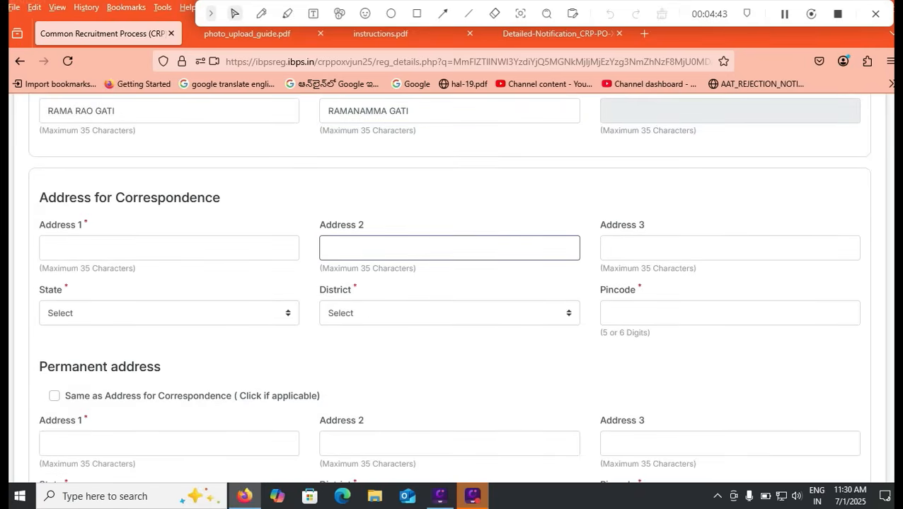
click(168, 314)
click(88, 137)
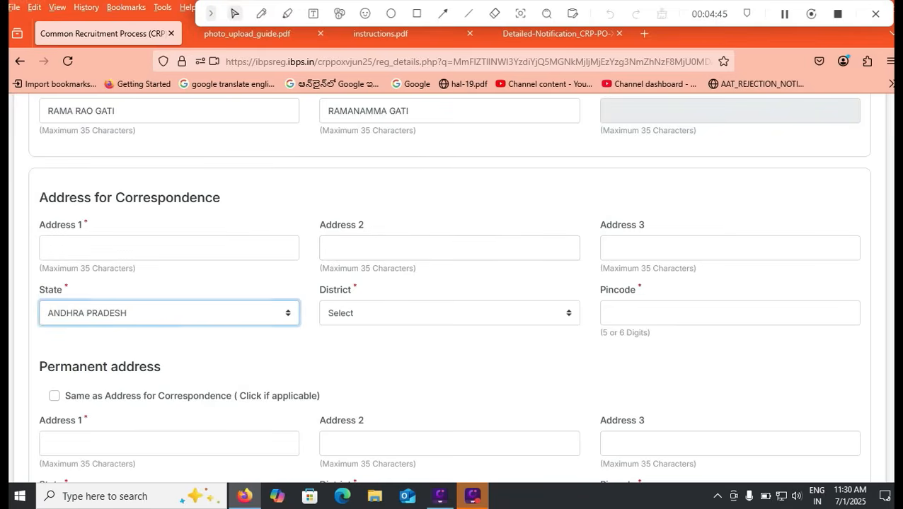
Step: Set the district in the Address for Correspondence to Tirupati
click(449, 314)
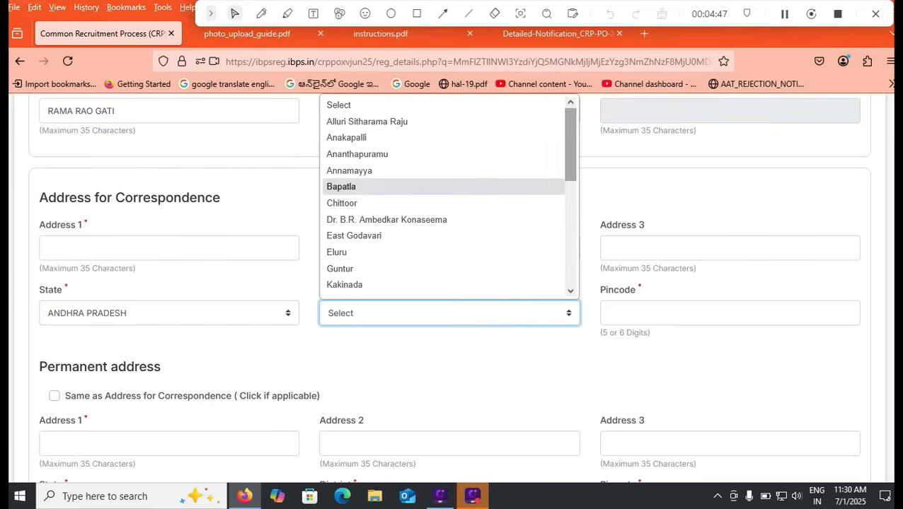
scroll(442, 212, down, 5)
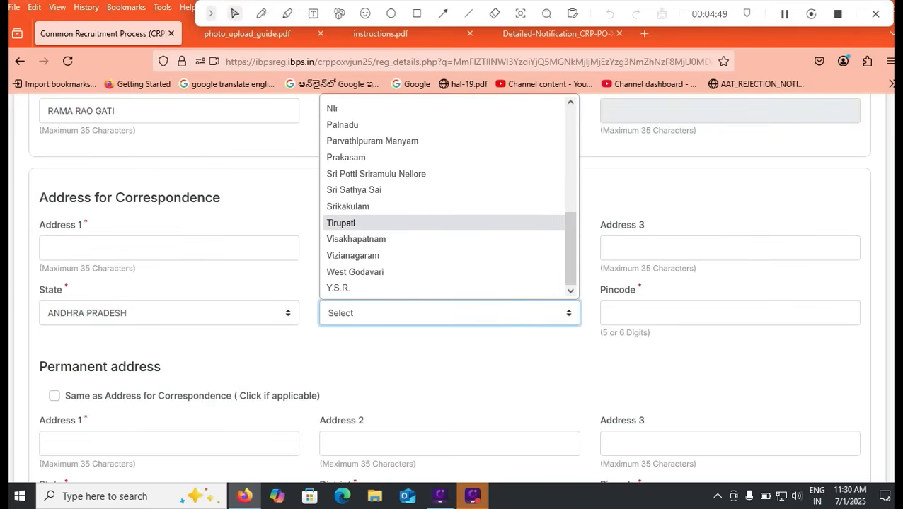
click(340, 223)
click(607, 313)
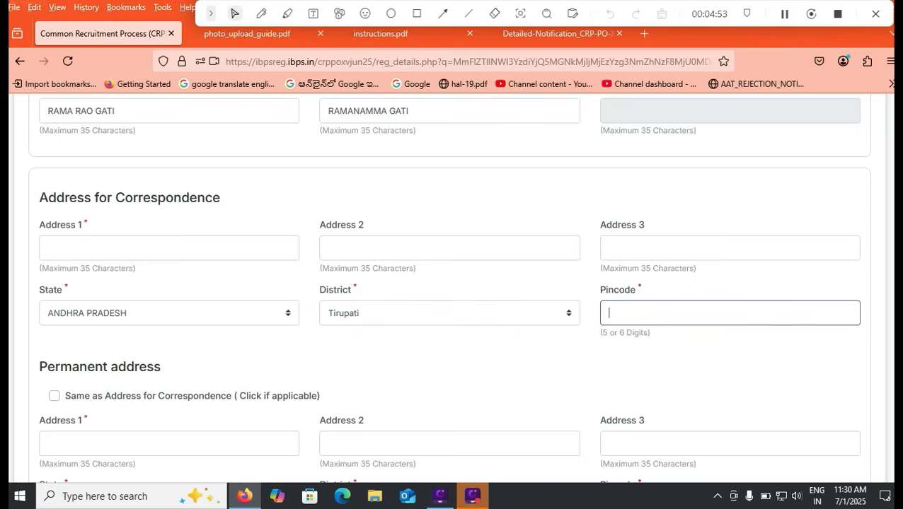
Step: Mark the permanent address as same as the Address for Correspondence and choose Correspondence Address for GST invoicing
click(54, 396)
scroll(452, 287, down, 5)
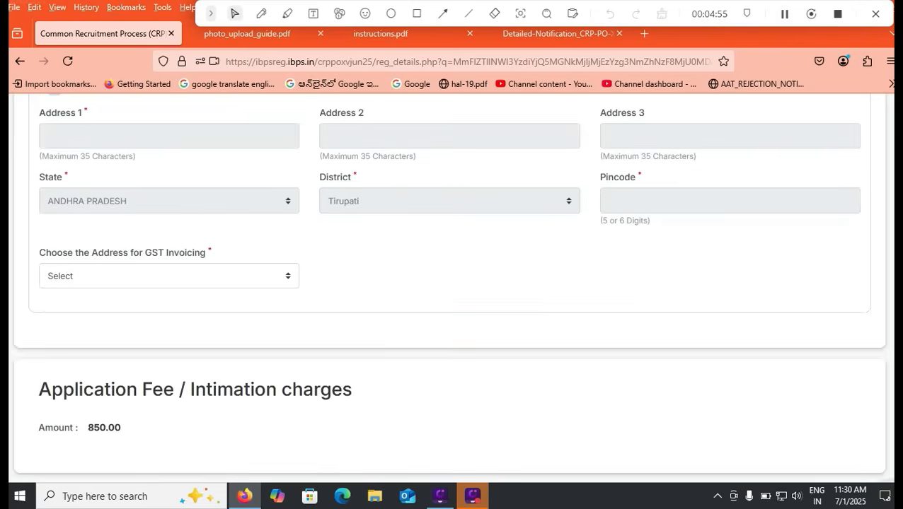
click(169, 247)
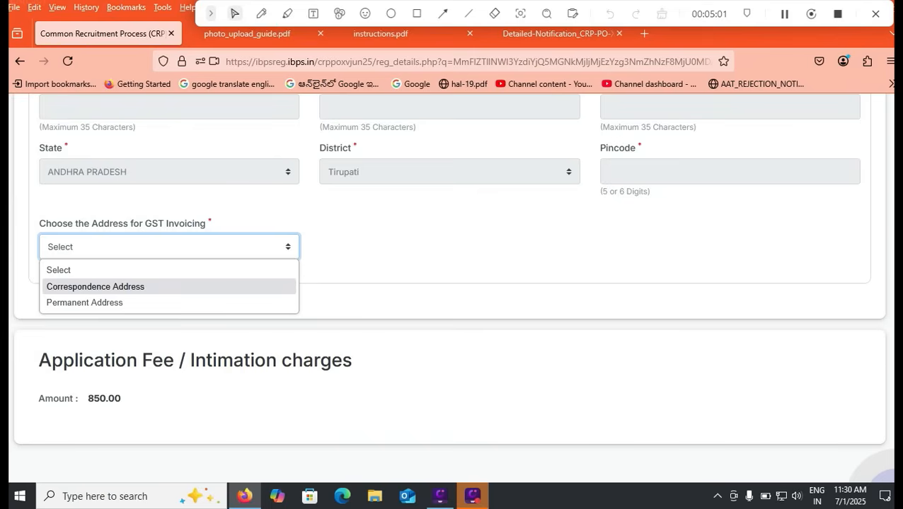
key(Return)
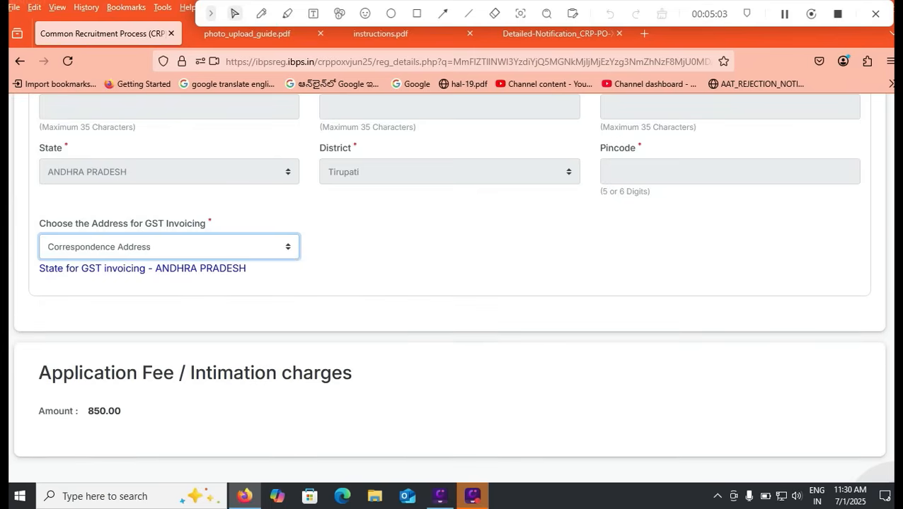
Step: Look up the application fee by searching for 850 in the detailed notification PDF, and return to the application form
scroll(451, 283, down, 3)
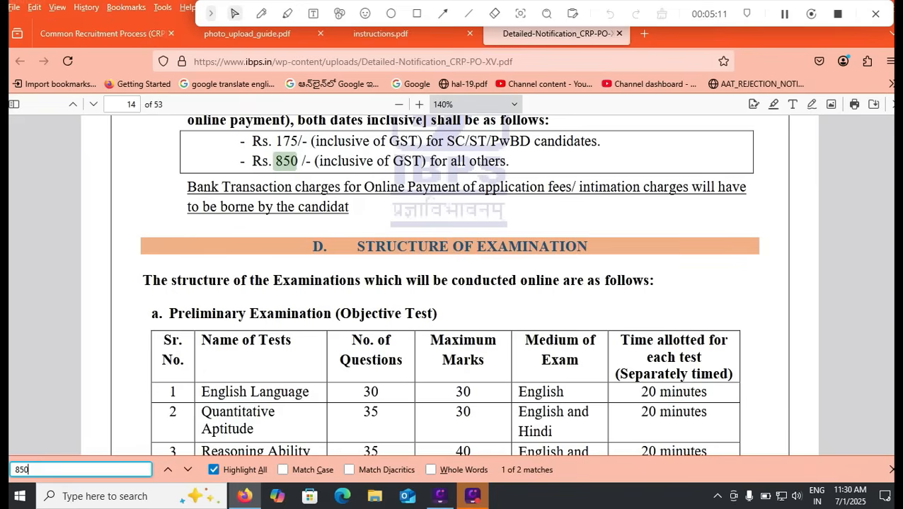
drag(260, 142, 296, 141)
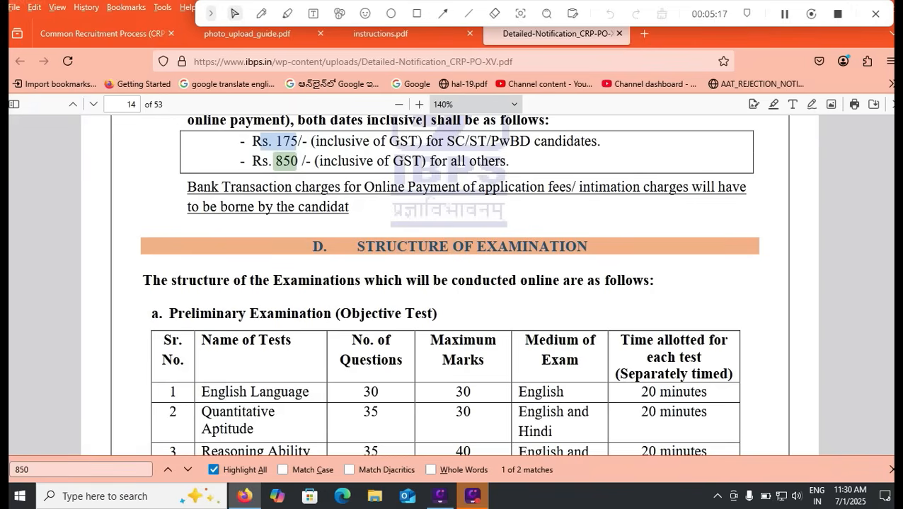
click(102, 34)
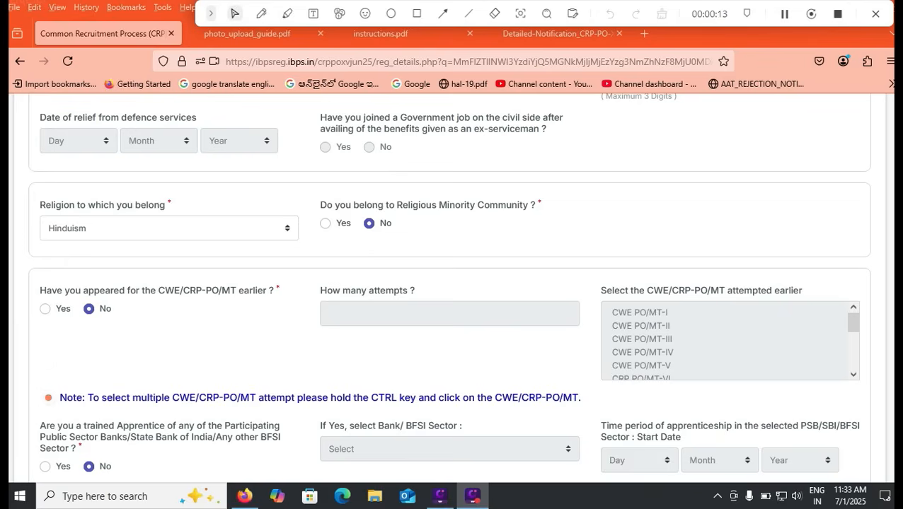
Step: Try answering Yes to having appeared for the CWE/CRP-PO/MT earlier, with 1 attempt and CWE PO/MT-III selected
click(45, 309)
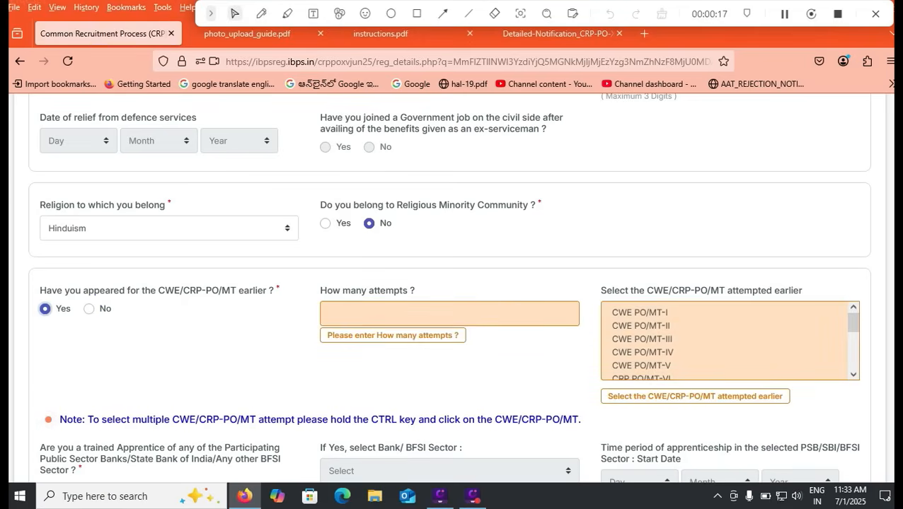
click(88, 308)
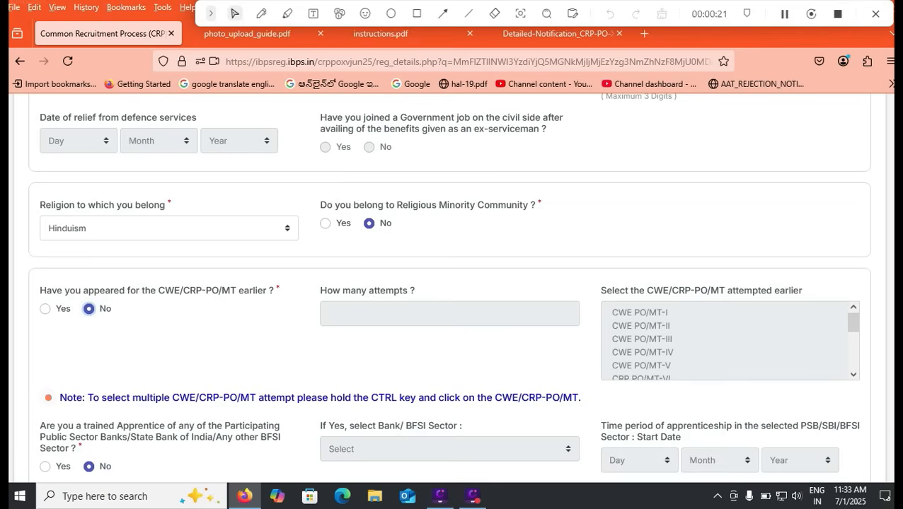
click(44, 309)
key(Tab)
text(1)
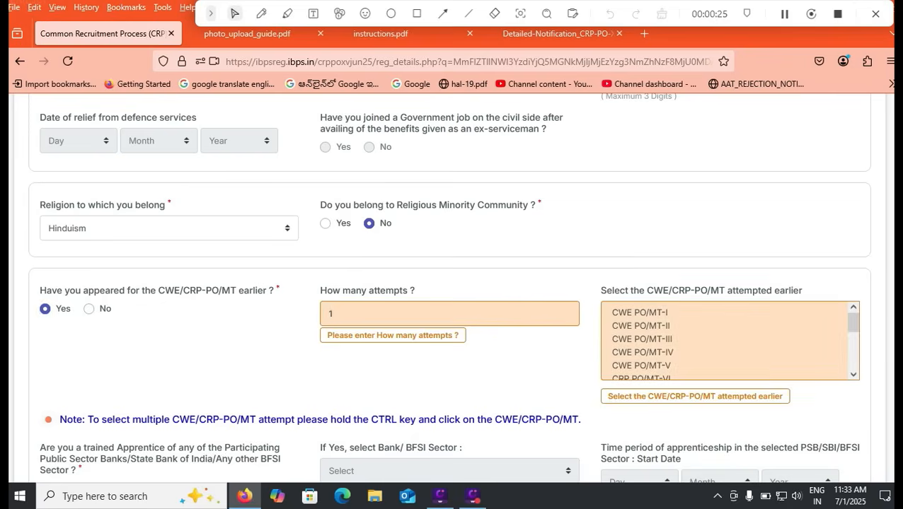
key(Tab)
key(Down)
key(Down)
key(Down)
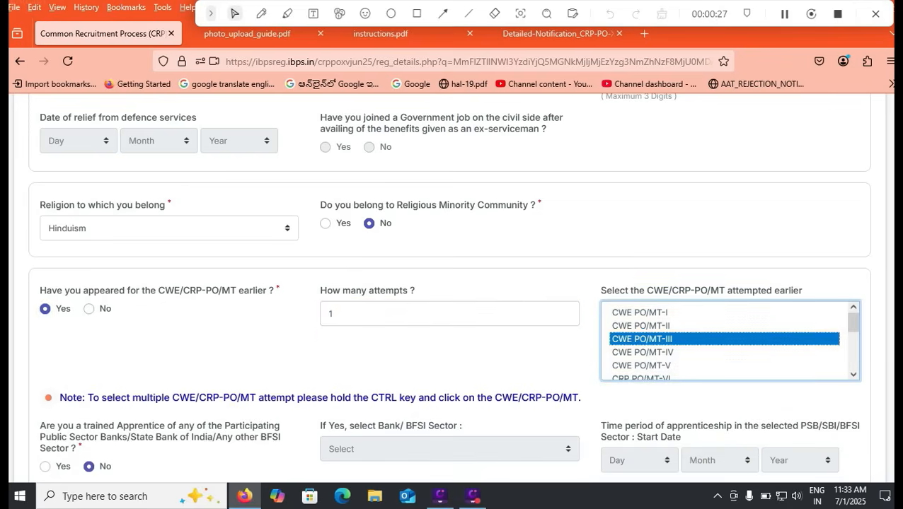
Step: Answer No to having appeared for the CWE/CRP-PO/MT earlier and proceed to the Qualification / Experience / Languages section
key(shift+Tab)
key(shift+Tab)
key(Right)
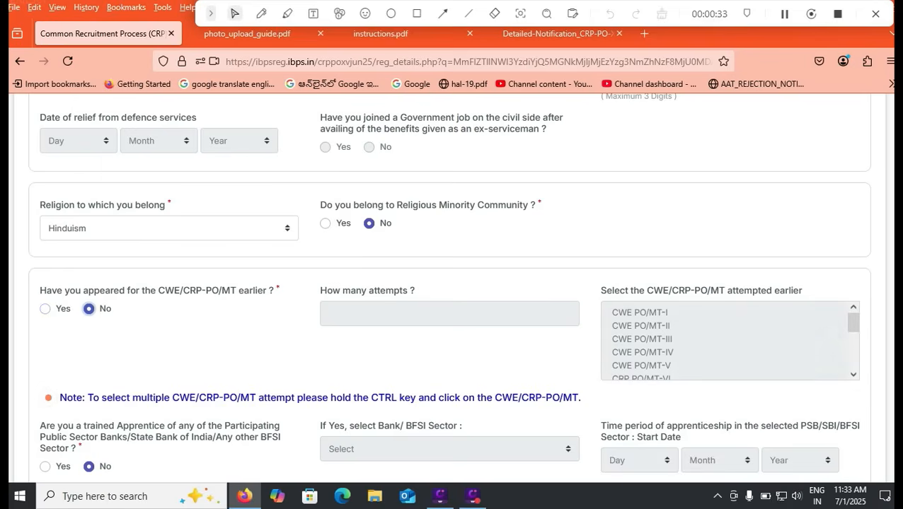
key(Return)
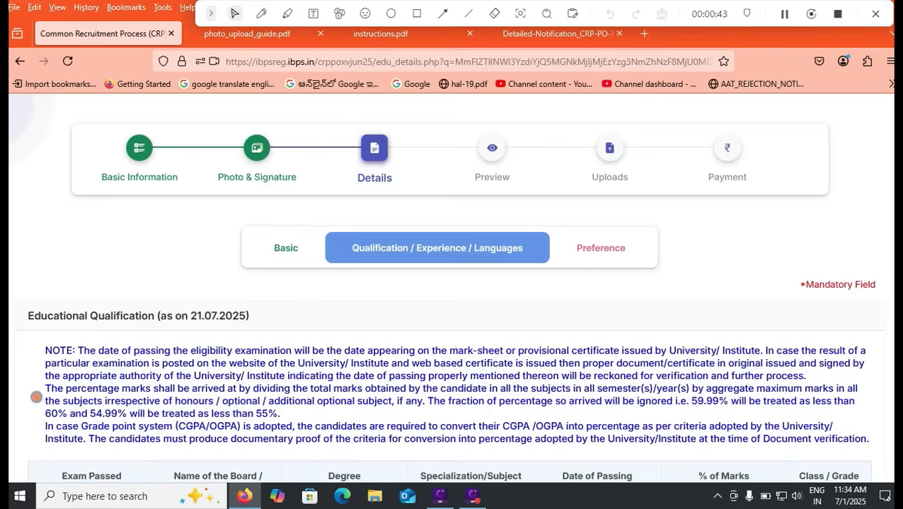
Step: Read the Educational Qualification note and the matching section of the detailed notification PDF, and return to the form
scroll(36, 397, down, 1)
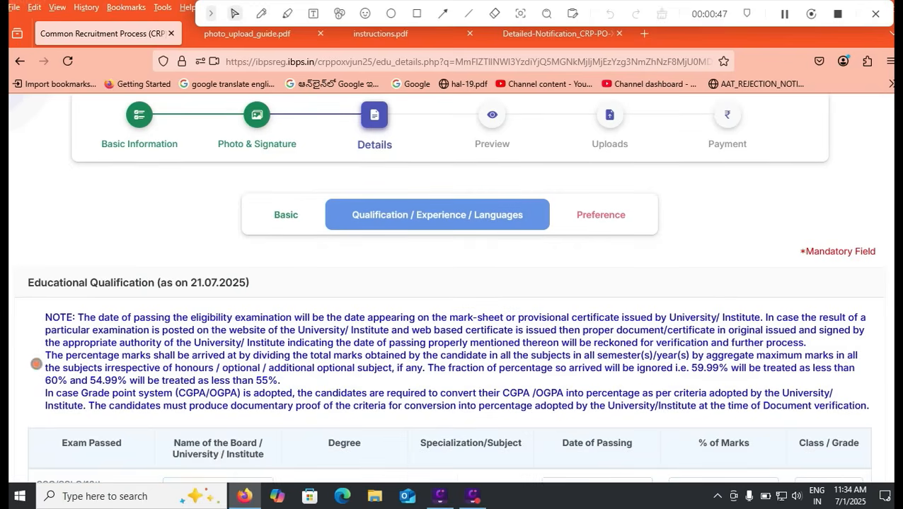
scroll(445, 287, down, 2)
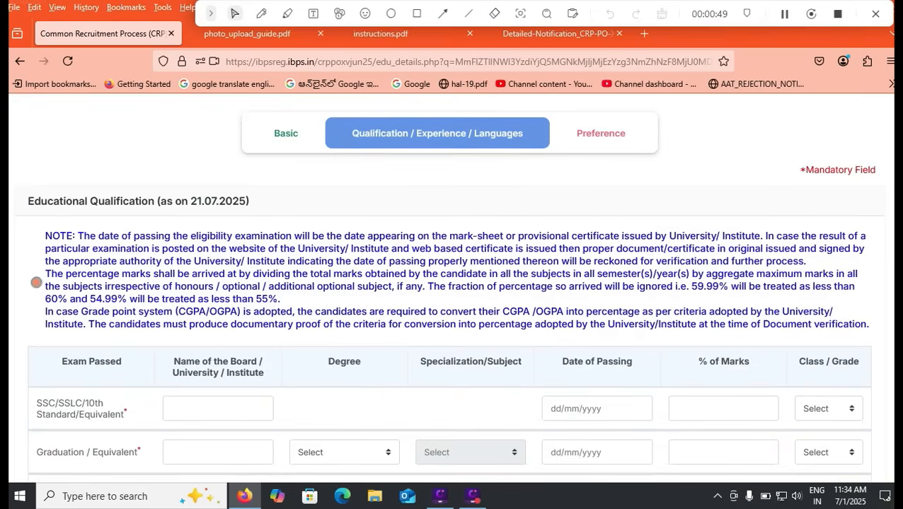
key(ctrl+shift+Tab)
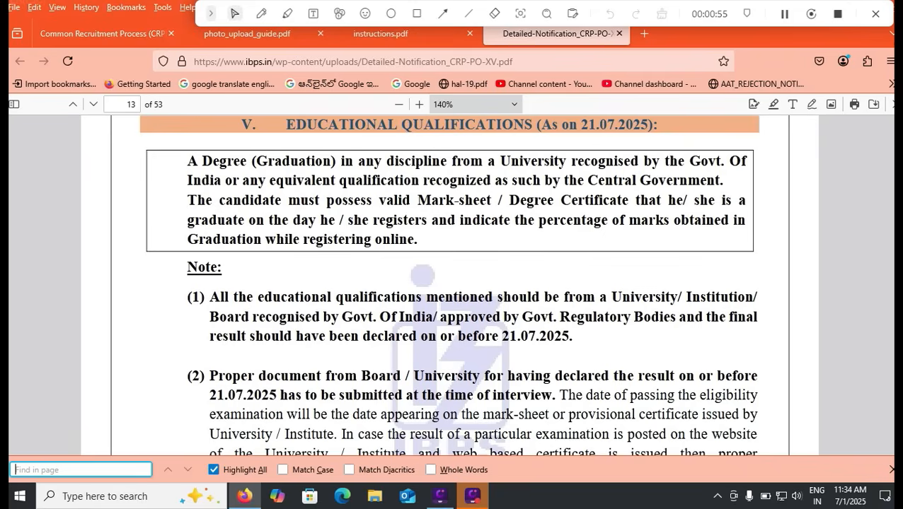
key(ctrl+Tab)
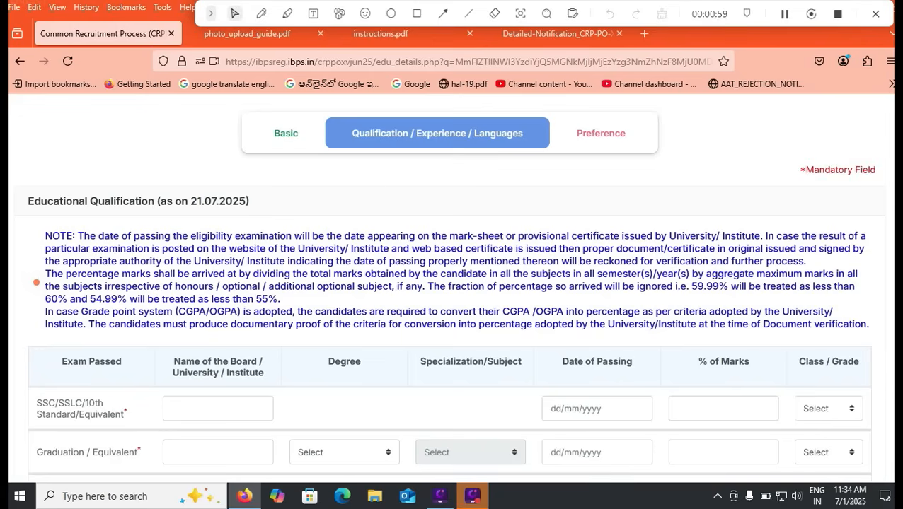
Step: Enter CBSE in capitals as the board name for the SSC/SSLC/10th Standard qualification
scroll(448, 291, down, 1)
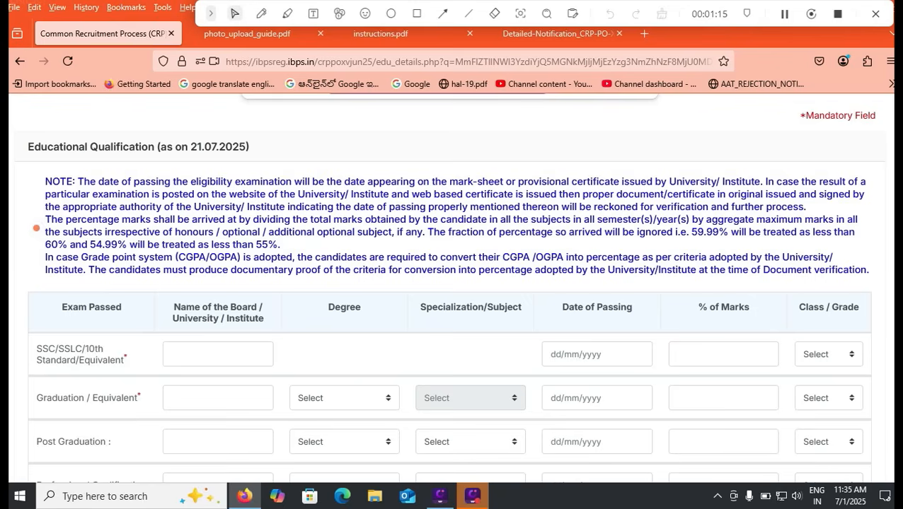
scroll(451, 283, down, 3)
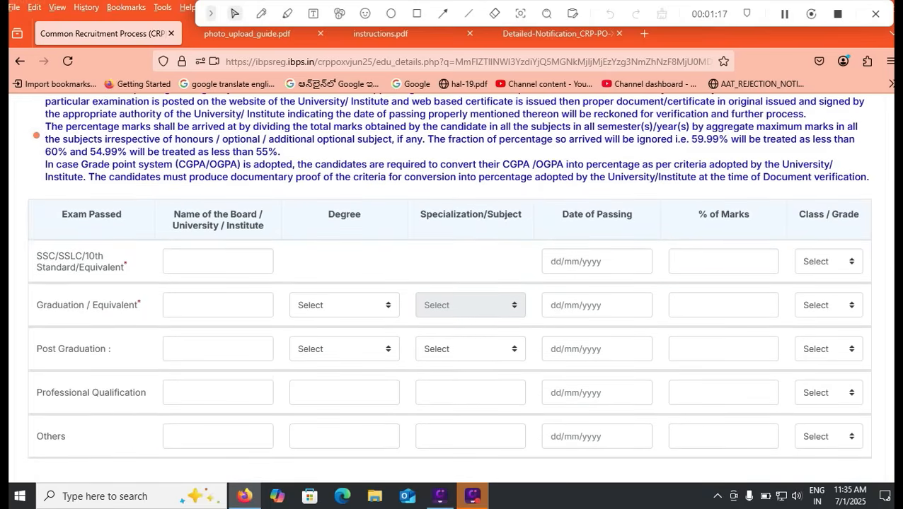
key(Tab)
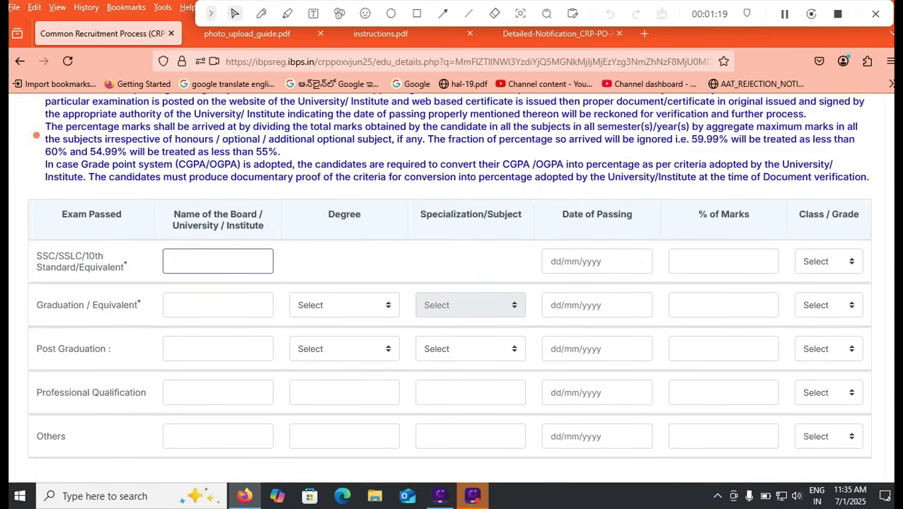
text(cbse)
key(Tab)
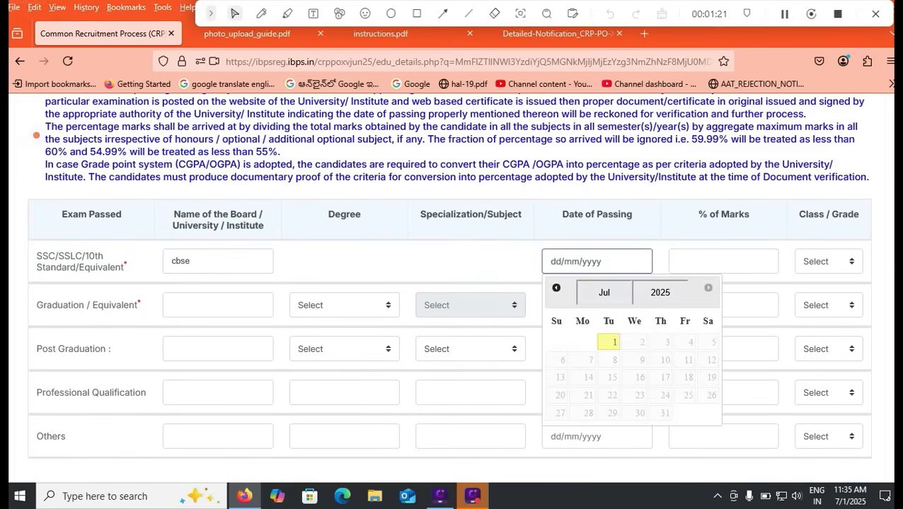
key(shift+Tab)
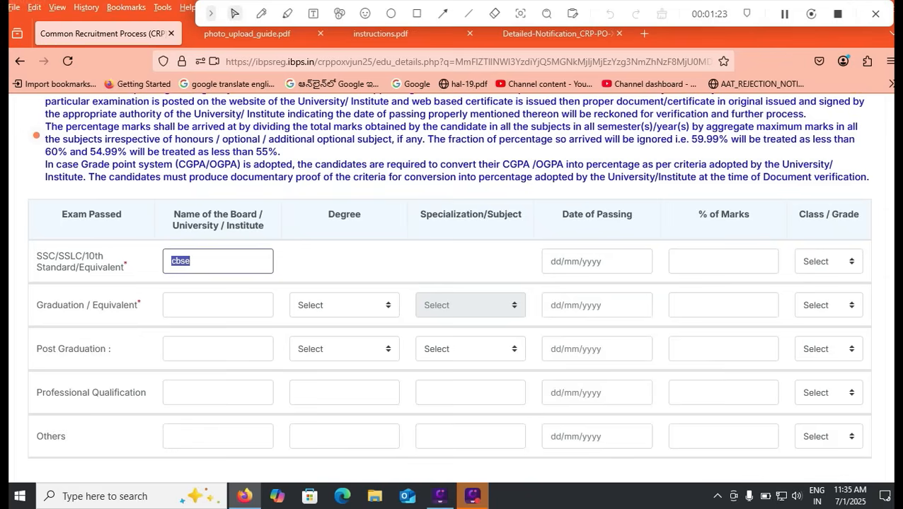
text(cbse)
key(BackSpace)
key(BackSpace)
key(BackSpace)
key(BackSpace)
text(C BSE)
key(BackSpace)
key(BackSpace)
key(BackSpace)
key(BackSpace)
text(BSE)
Step: Set the date of passing for the SSC/SSLC/10th Standard qualification to 02/04/2015
click(597, 261)
click(661, 292)
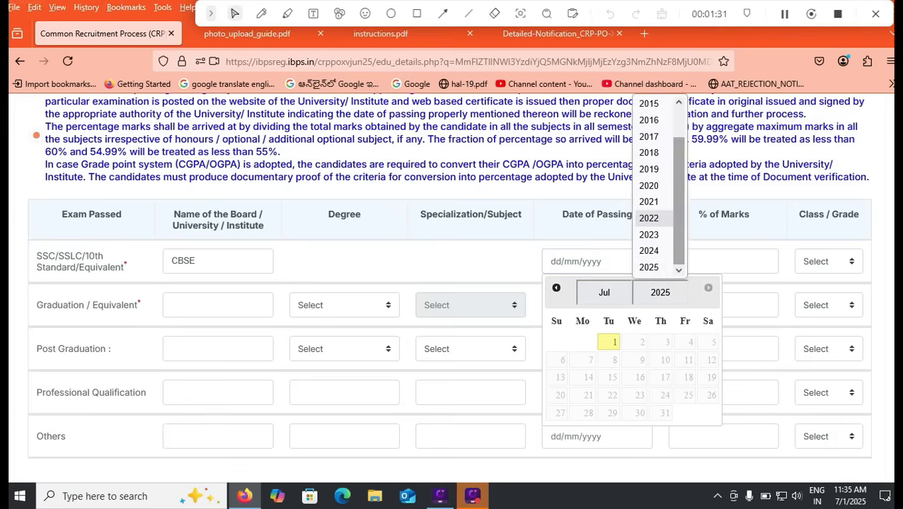
click(648, 103)
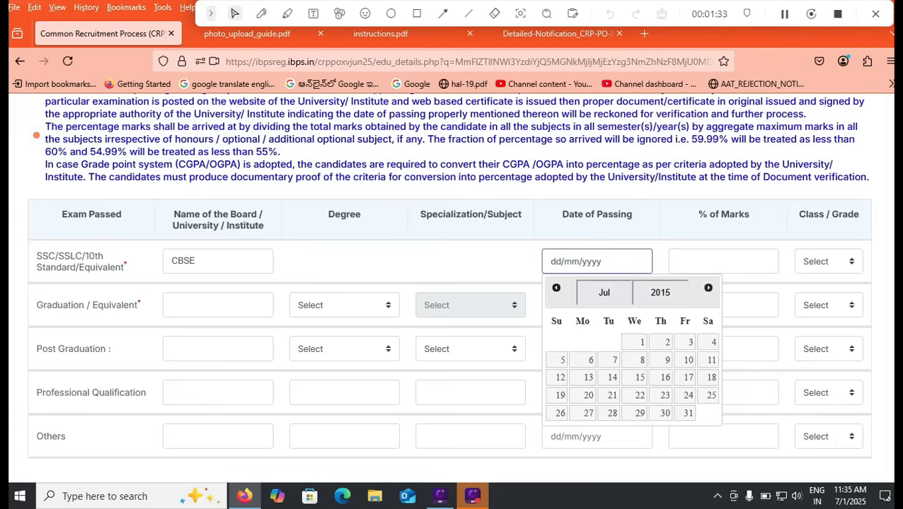
click(603, 292)
click(592, 152)
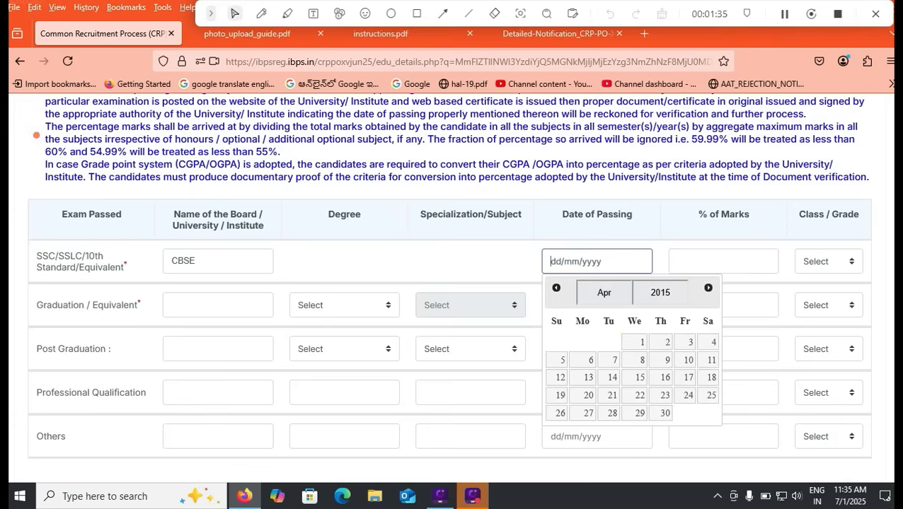
click(667, 342)
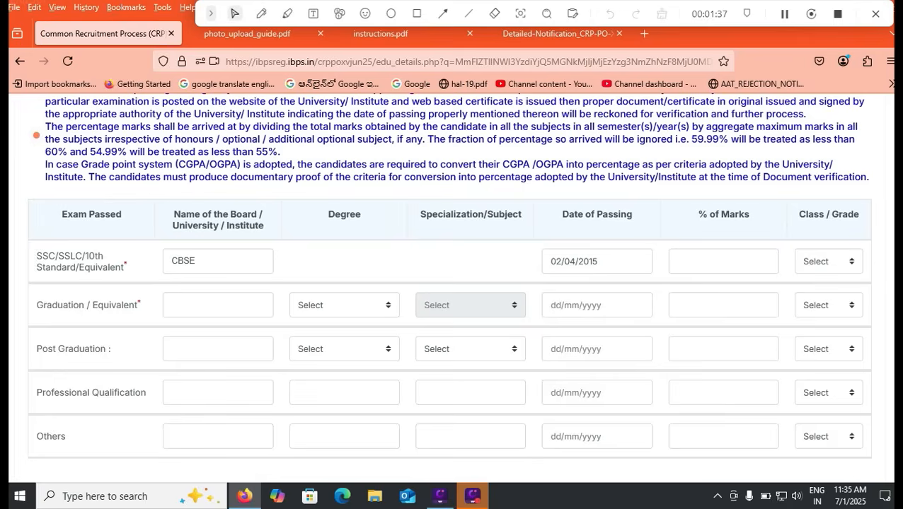
Step: Enter 80.05 as the percentage of marks for the SSC/SSLC/10th Standard row and set its class to First Class
click(723, 262)
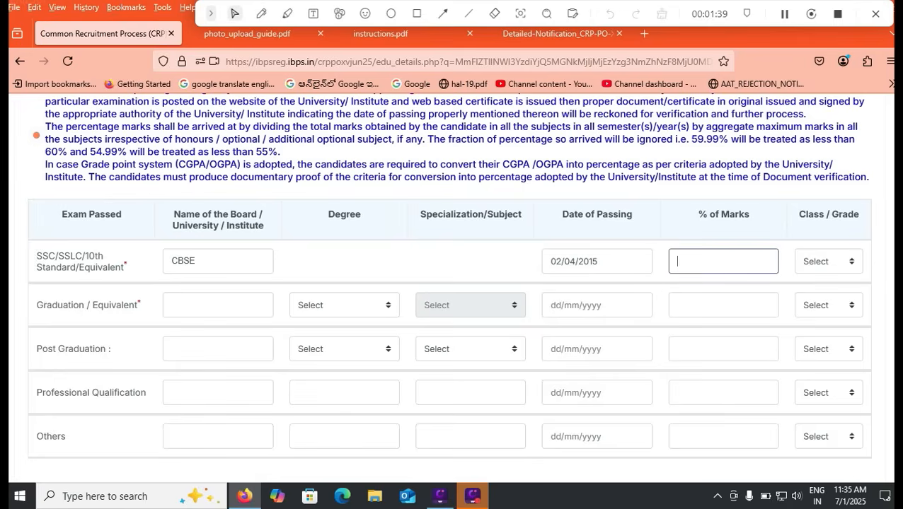
text(80.05)
click(828, 262)
click(822, 301)
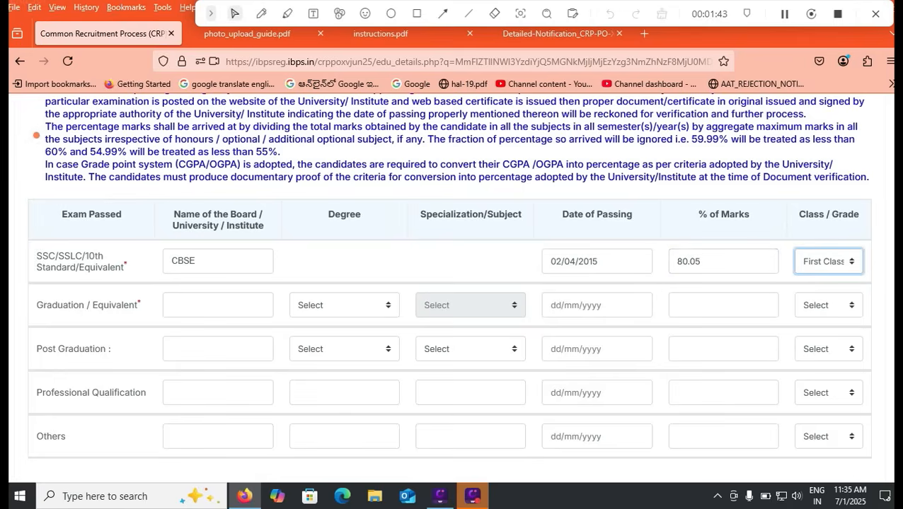
Step: Set the degree in the Graduation / Equivalent row to Engineering (BE)/(B.TECH)
key(Tab)
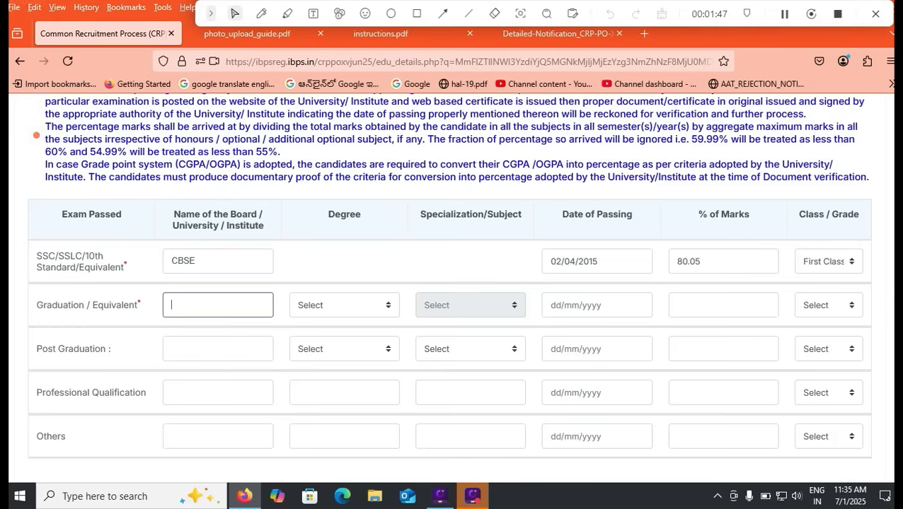
click(343, 306)
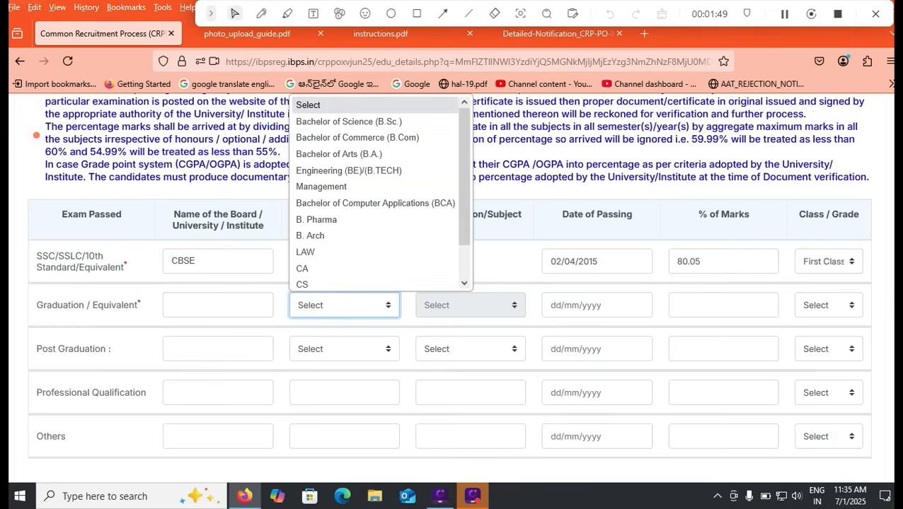
key(Down)
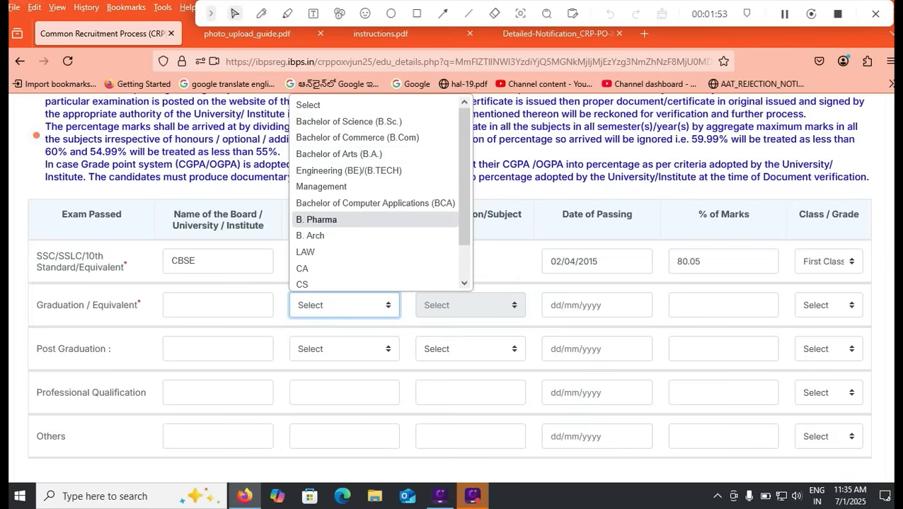
drag(464, 217, 464, 251)
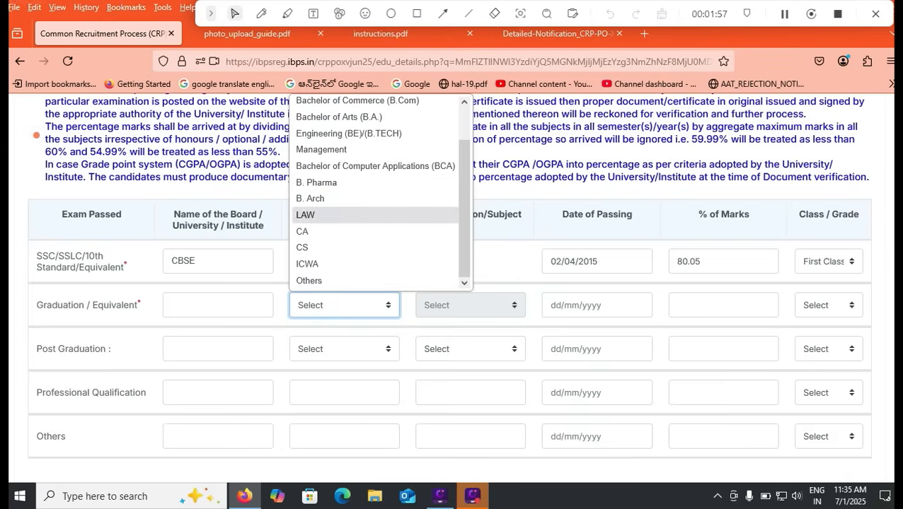
key(Return)
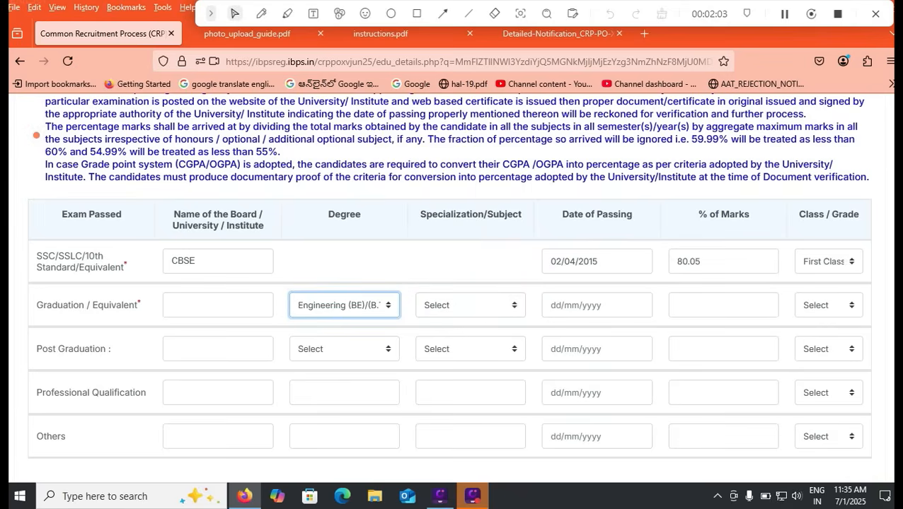
Step: Enter NAGARJUNA UNIVERSITY as the university in the Graduation / Equivalent row and set its specialization to Computer Science Engineering
click(218, 305)
text(NA)
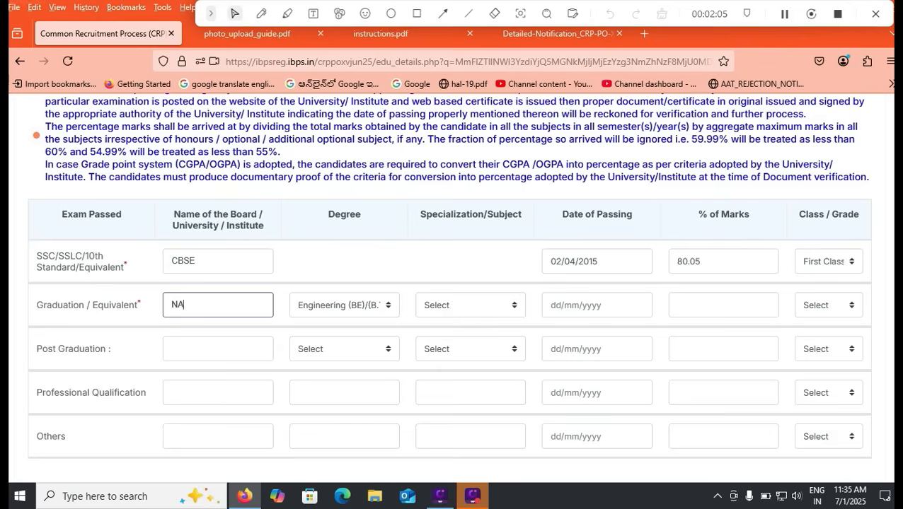
text(GARJUNA UNIVERSITY)
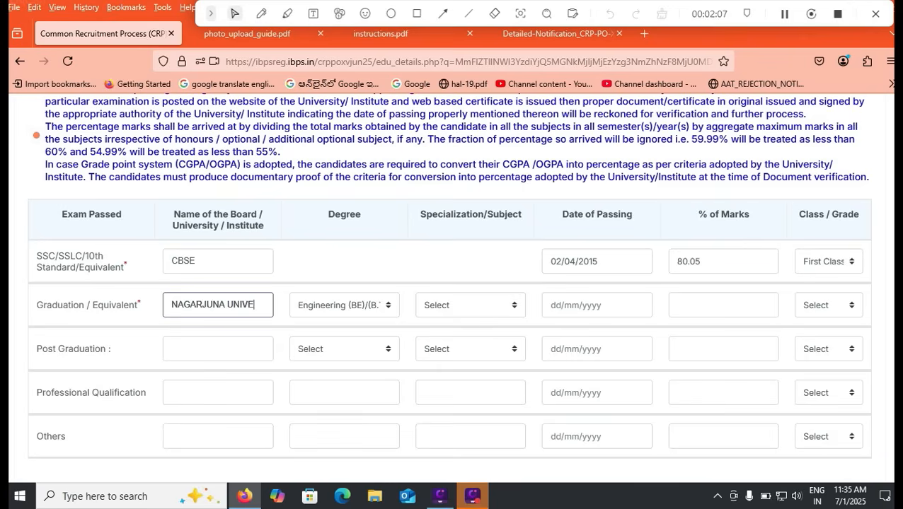
key(Tab)
key(Tab)
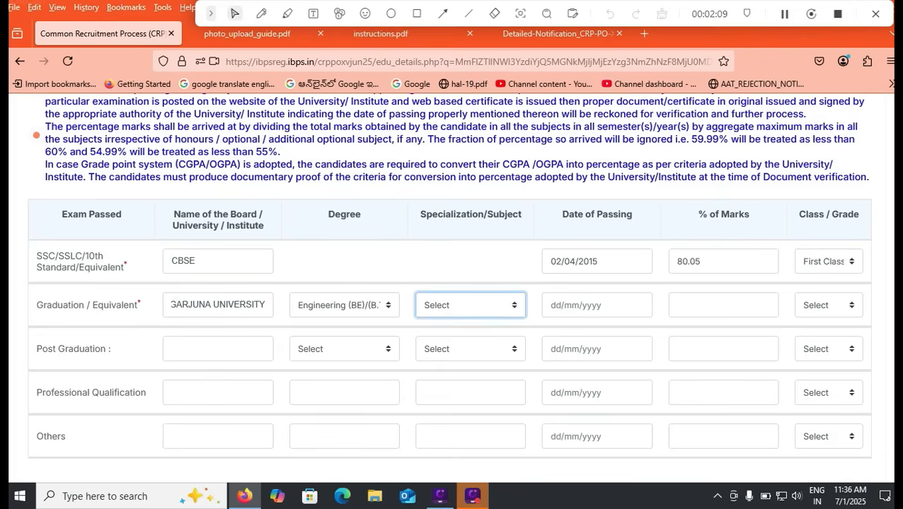
click(471, 306)
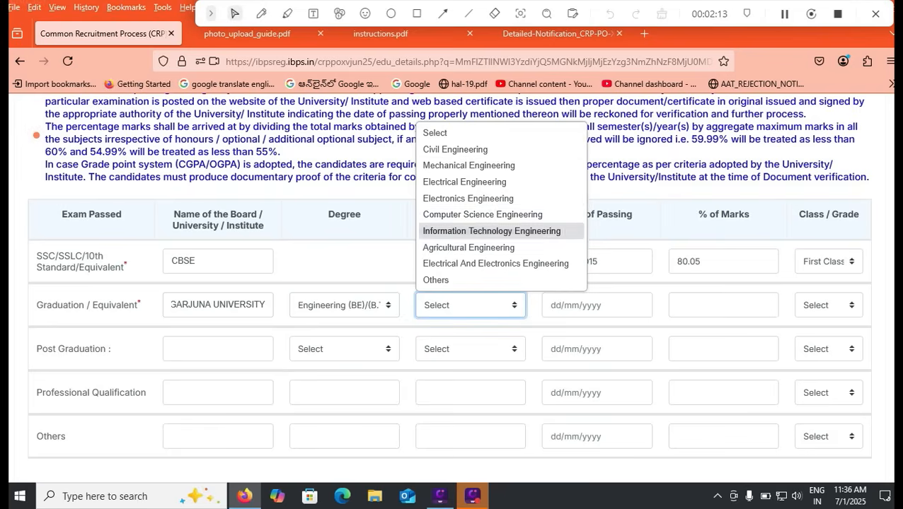
click(483, 214)
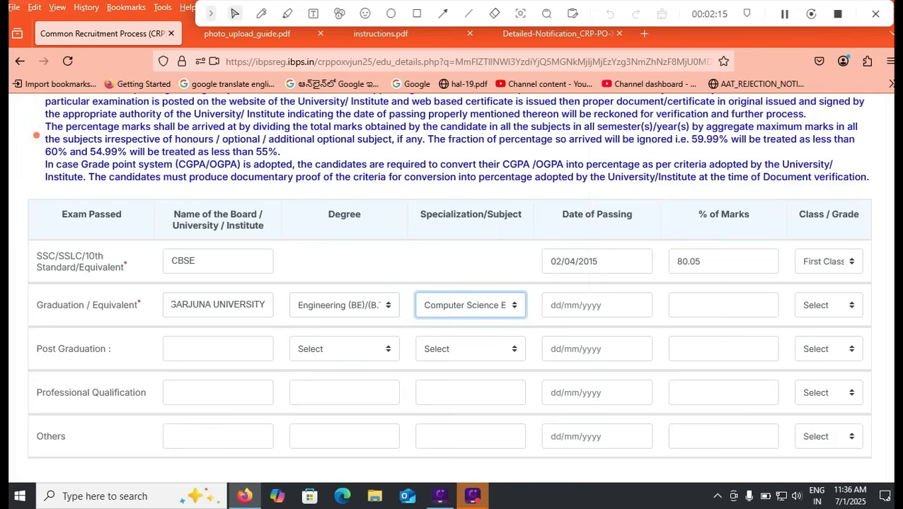
Step: Set the date of passing in the Graduation / Equivalent row to 06/07/2022
click(597, 306)
click(660, 336)
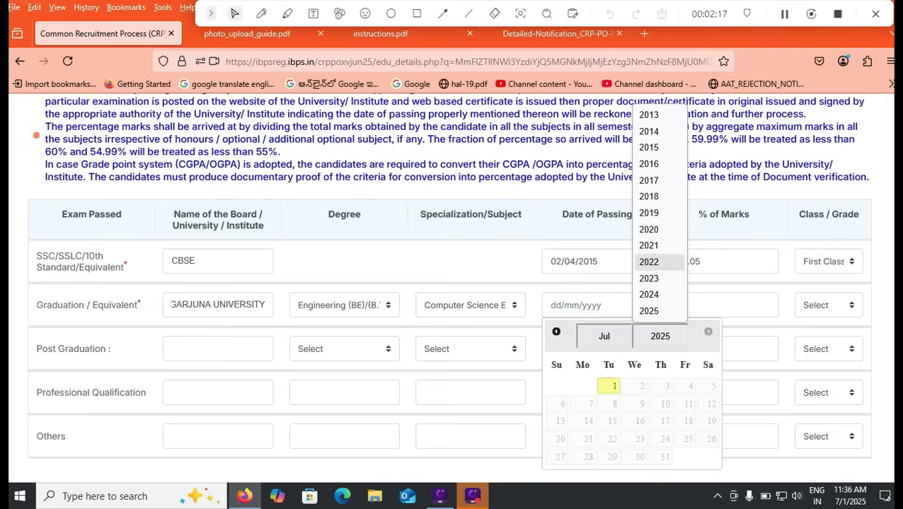
click(654, 261)
click(642, 403)
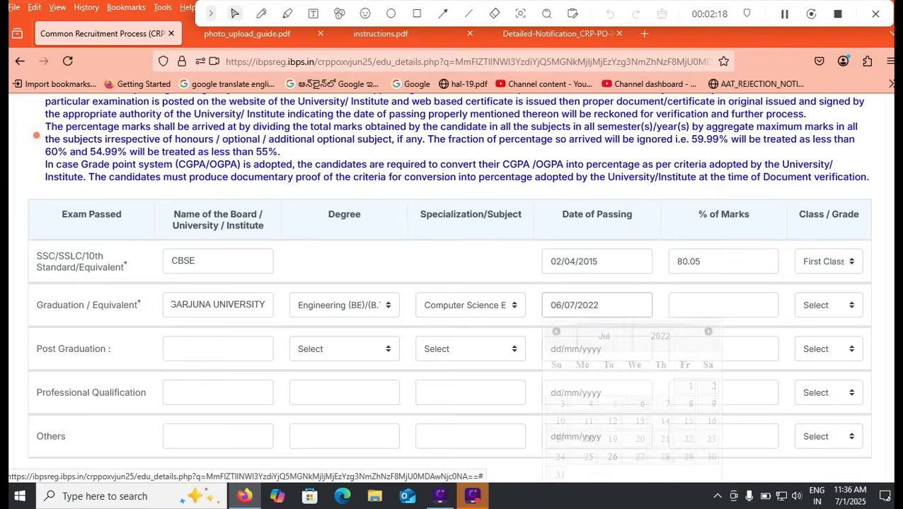
Step: Enter 75.15 as the percentage of marks in the Graduation / Equivalent row and set its class to First Class
key(Tab)
text(75.15)
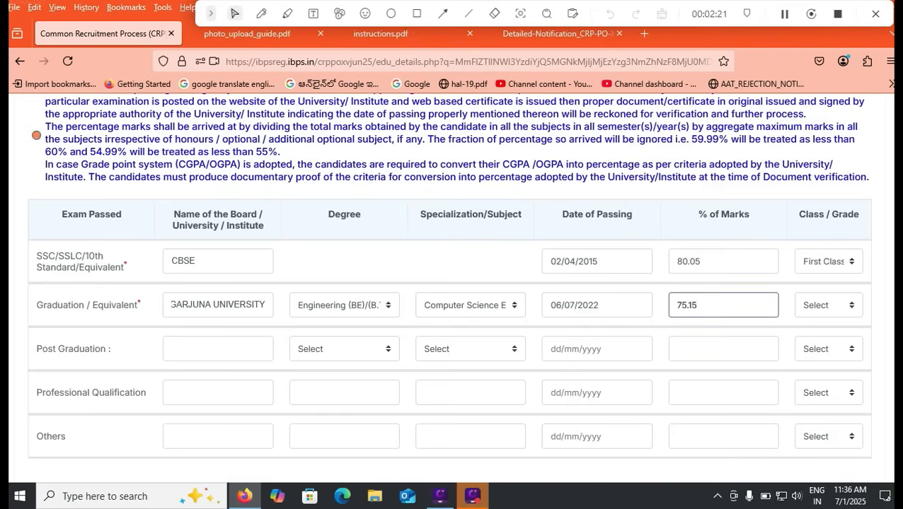
click(827, 305)
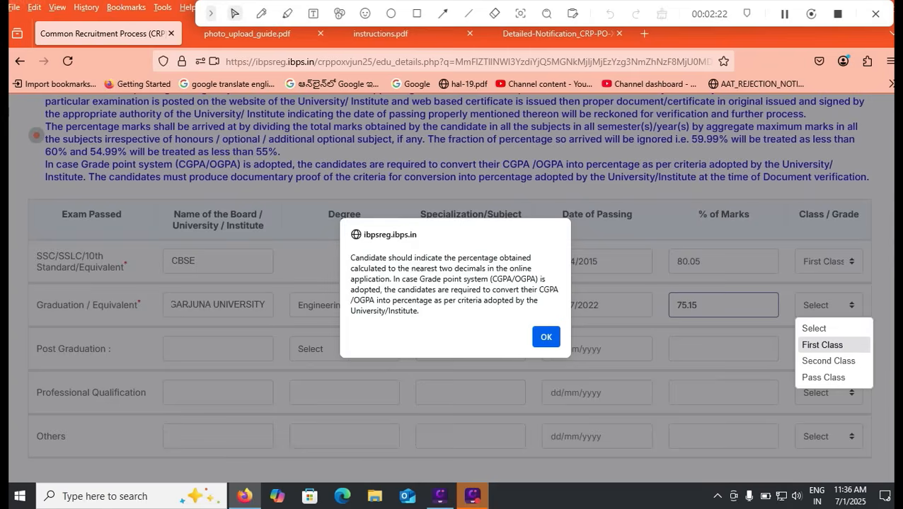
key(Return)
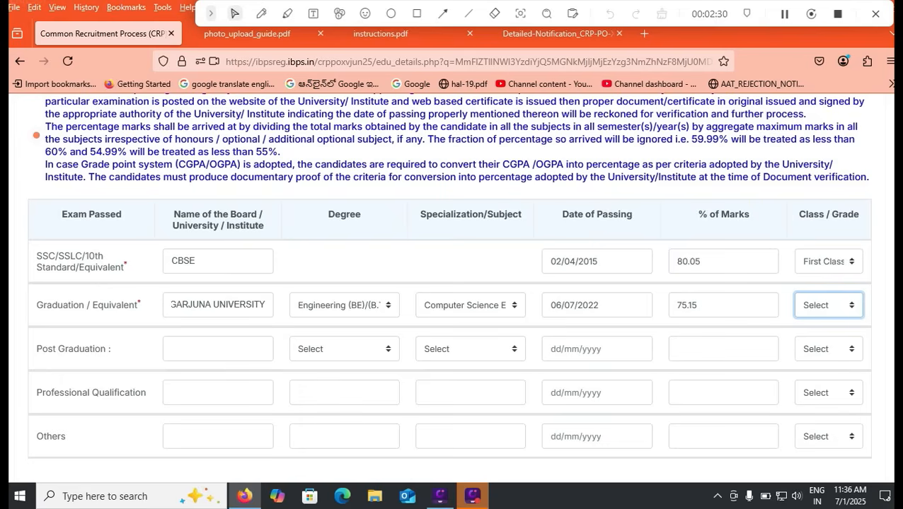
key(alt+Down)
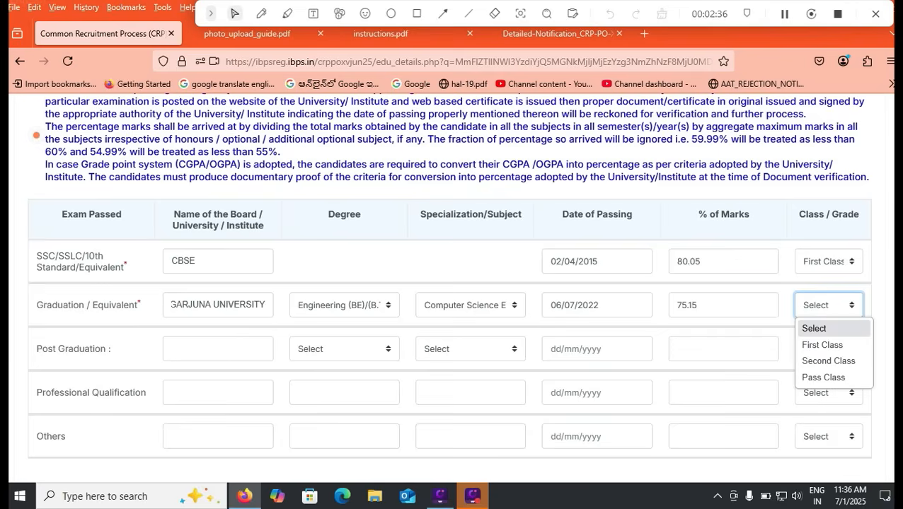
key(Down)
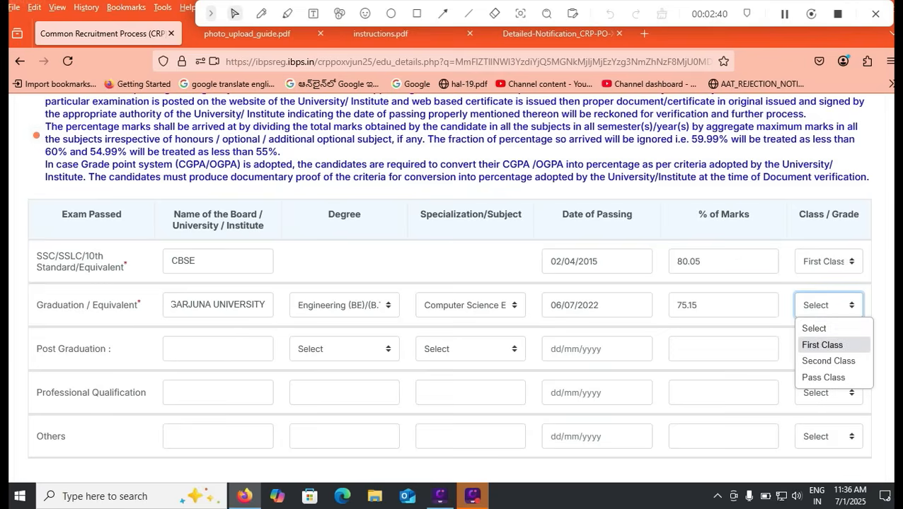
key(Return)
Step: Look through the degree options offered for the Post Graduation row without choosing one
scroll(37, 134, down, 2)
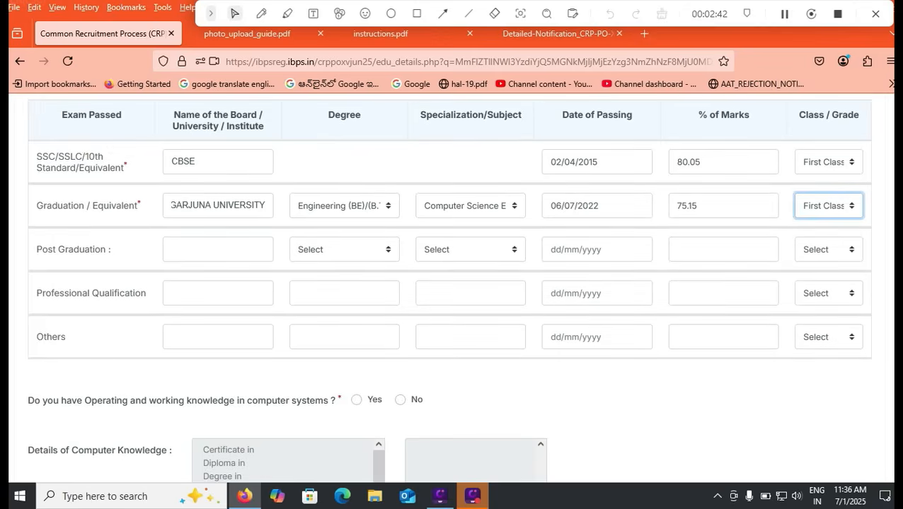
click(218, 250)
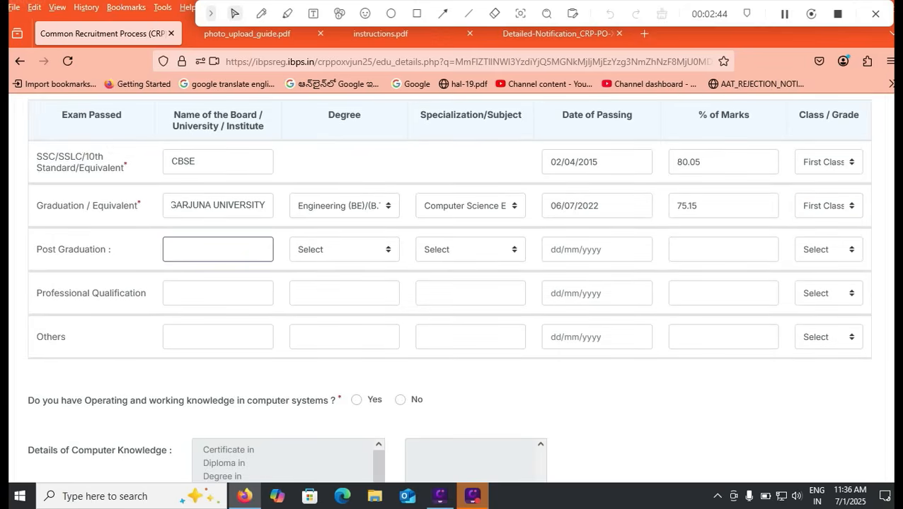
click(343, 250)
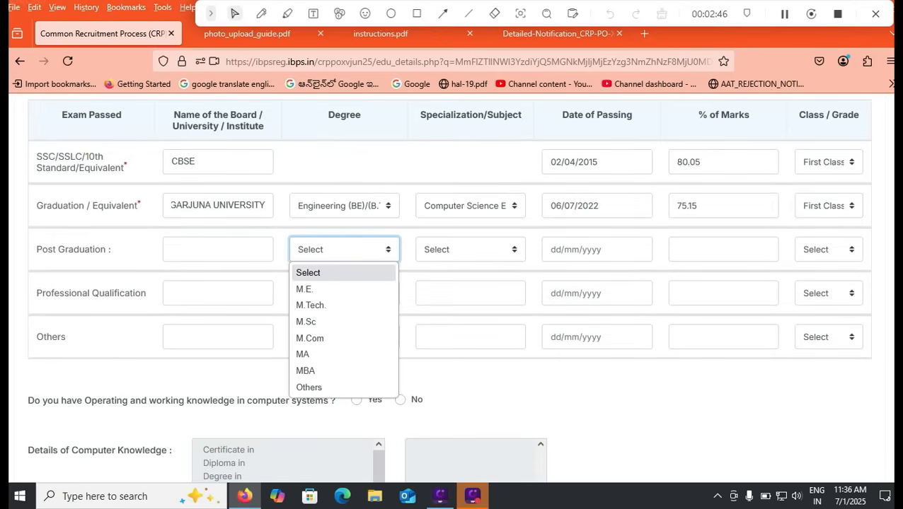
key(Down)
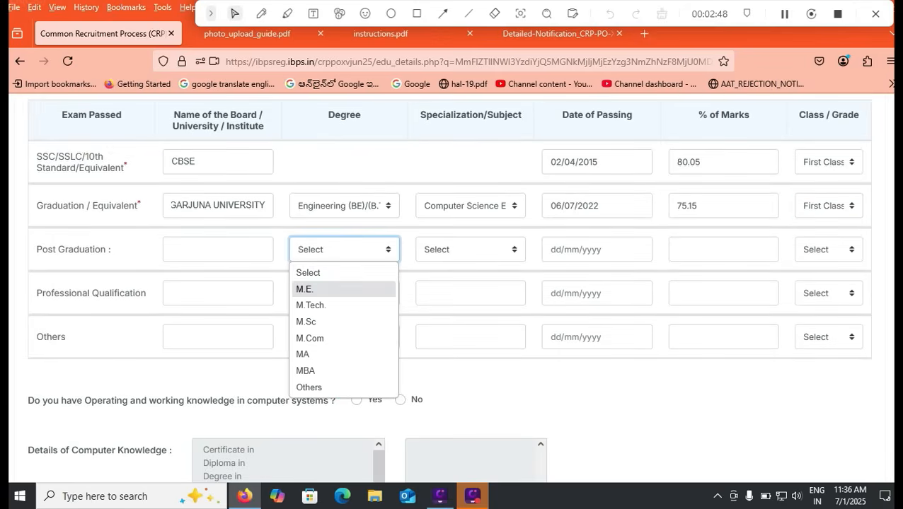
key(Escape)
Step: Answer Yes to having operating and working knowledge in computer systems
scroll(451, 283, down, 2)
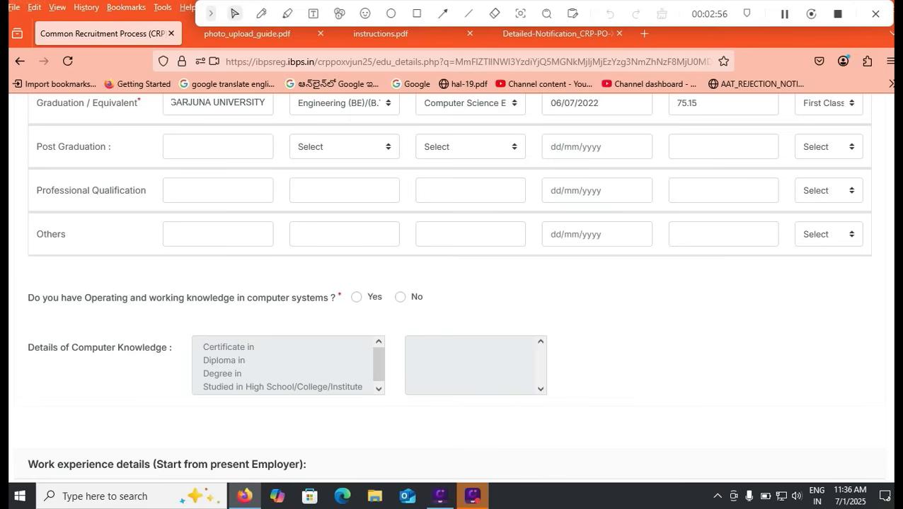
click(356, 297)
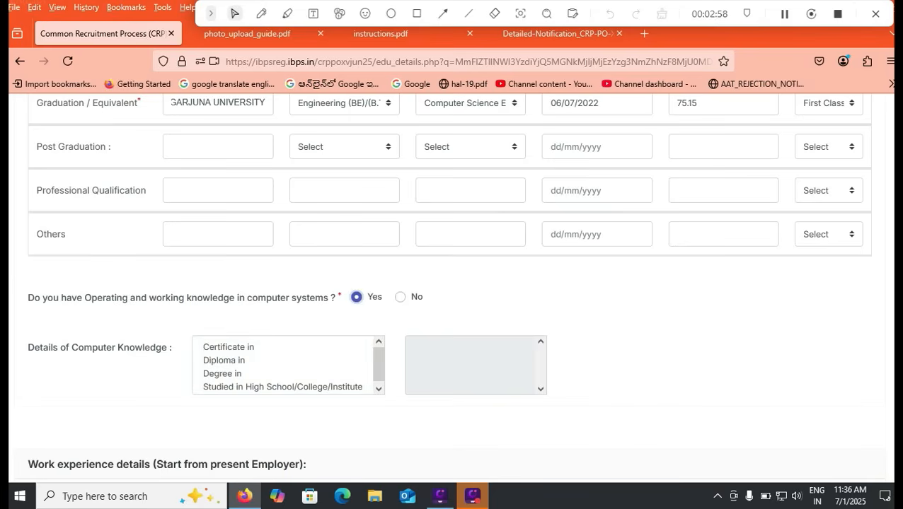
key(Tab)
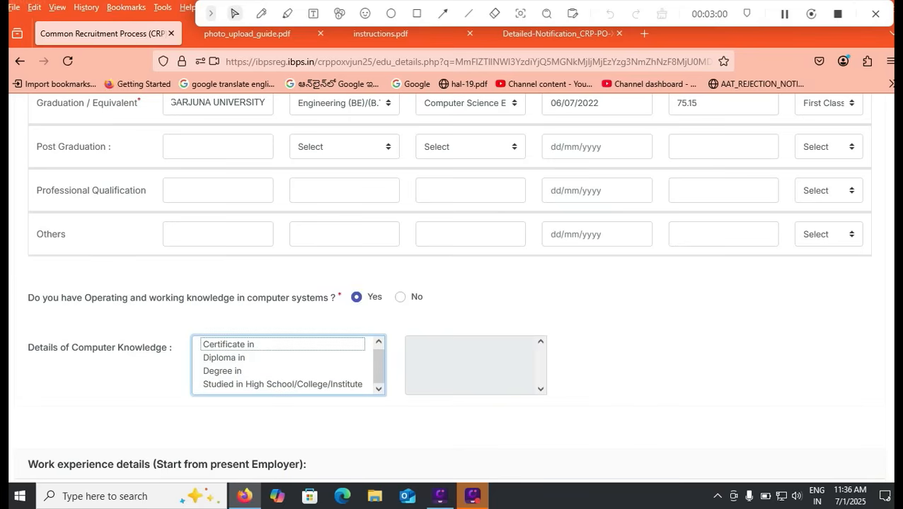
Step: In Other Details, answer Yes to online Pre-Exam Training and No to any prosecution, detention, fine or conviction
scroll(452, 288, down, 5)
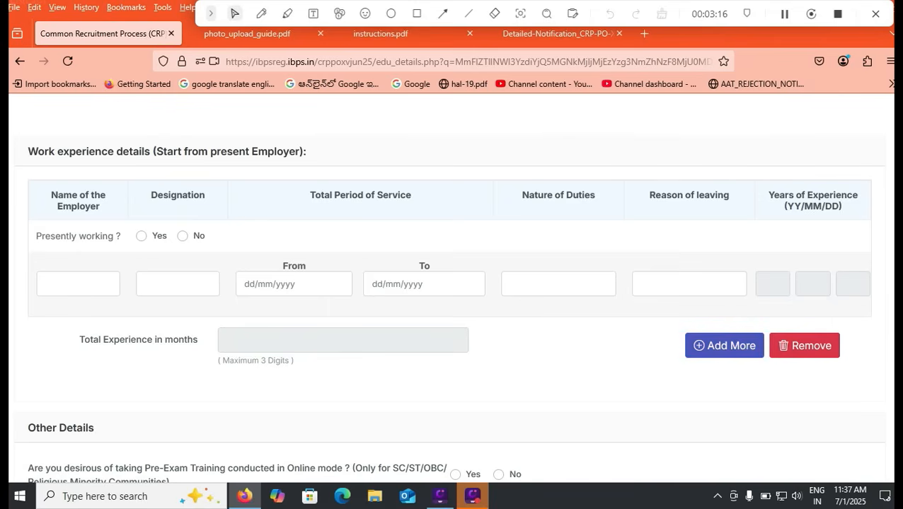
scroll(452, 283, down, 2)
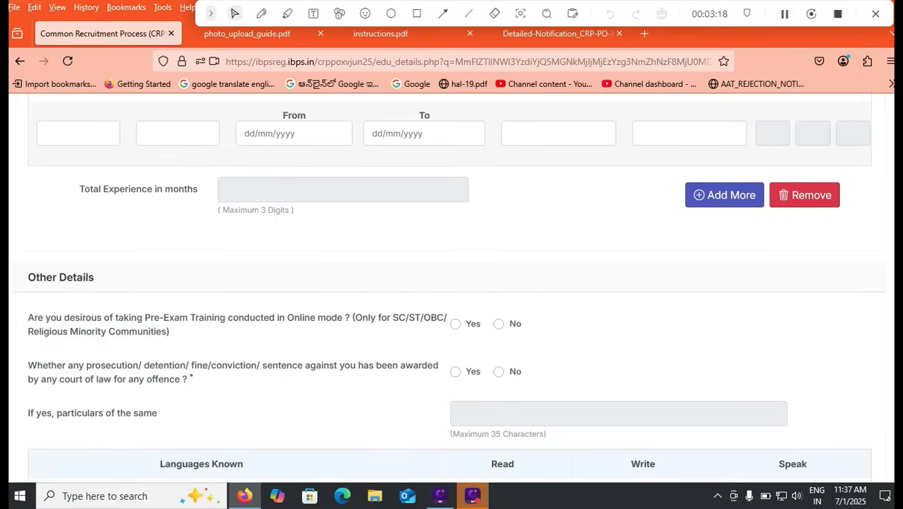
scroll(452, 283, down, 1)
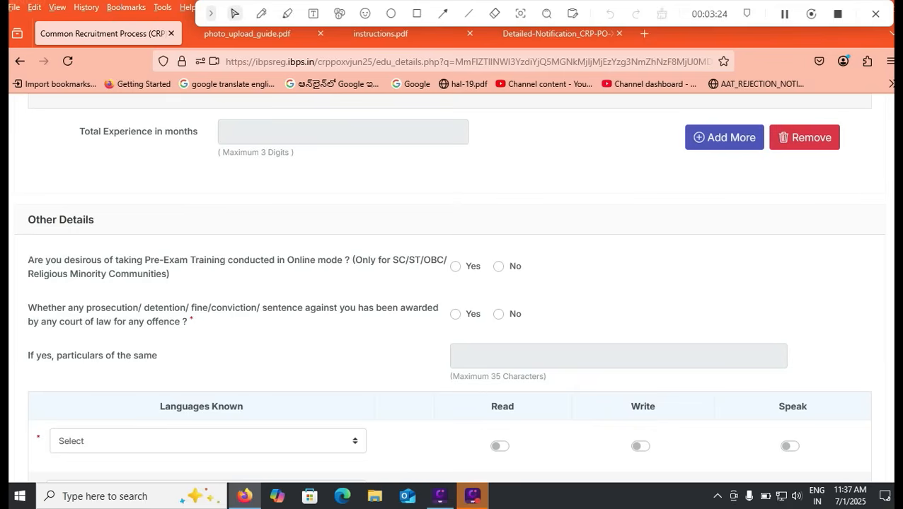
click(455, 266)
click(498, 266)
click(455, 266)
click(498, 314)
Step: Set the first entry under Languages Known to English
scroll(453, 283, down, 3)
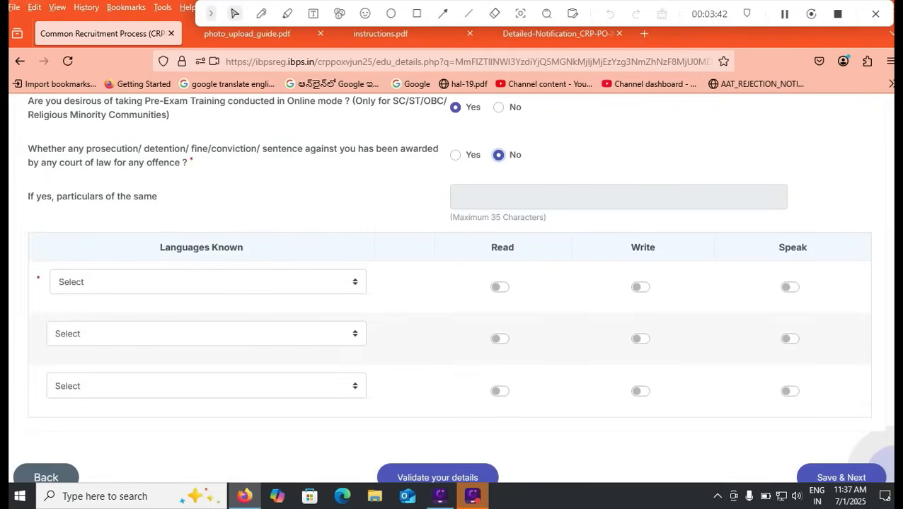
click(207, 282)
key(Down)
key(Down)
key(Down)
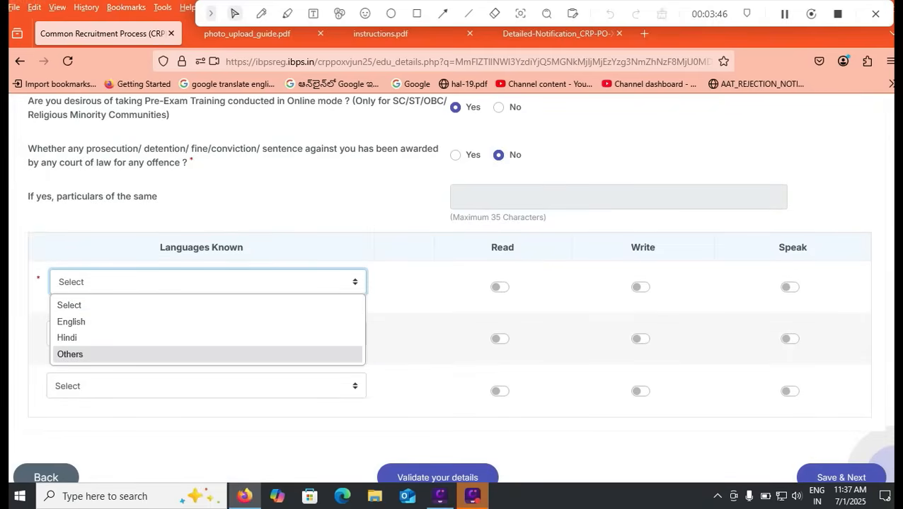
key(Up)
key(Up)
key(Return)
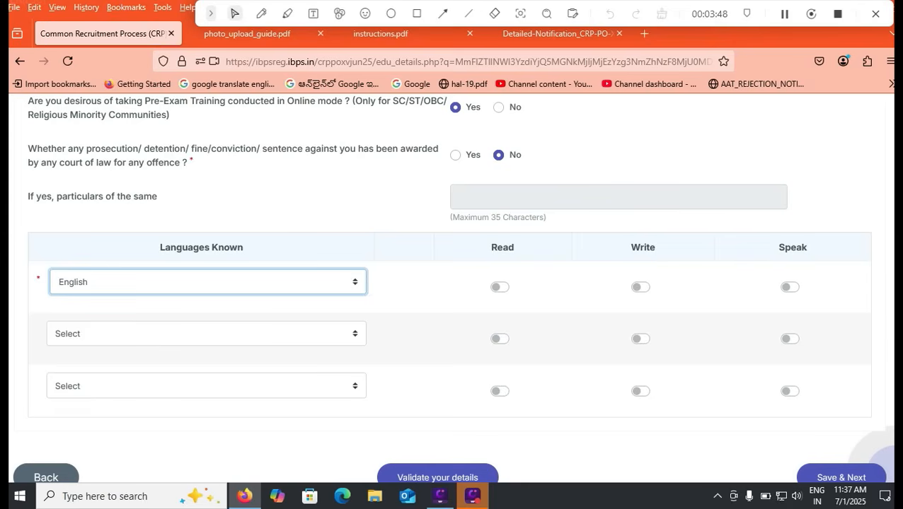
Step: Mark English as a language the candidate can read, write and speak
key(Tab)
key(space)
key(Tab)
key(space)
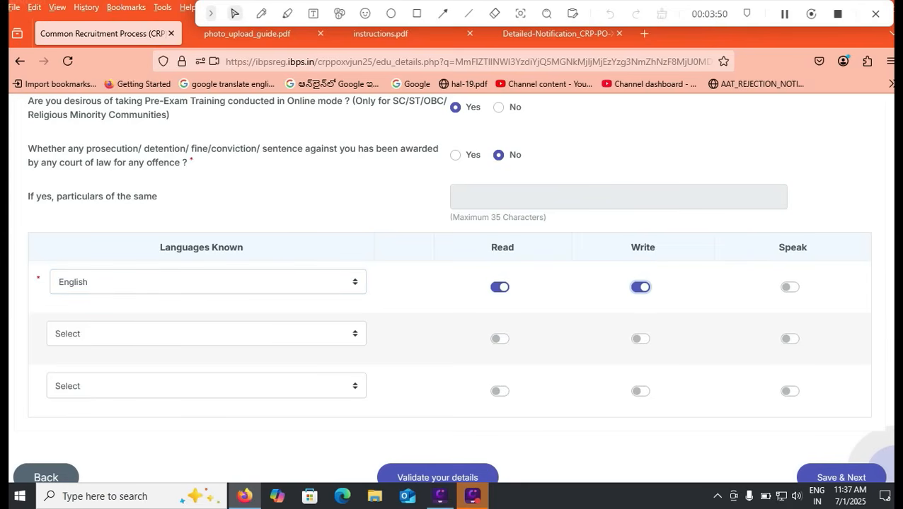
key(Tab)
key(space)
Step: Set the second known language to Others and enter TELUGU as its name
key(Tab)
key(space)
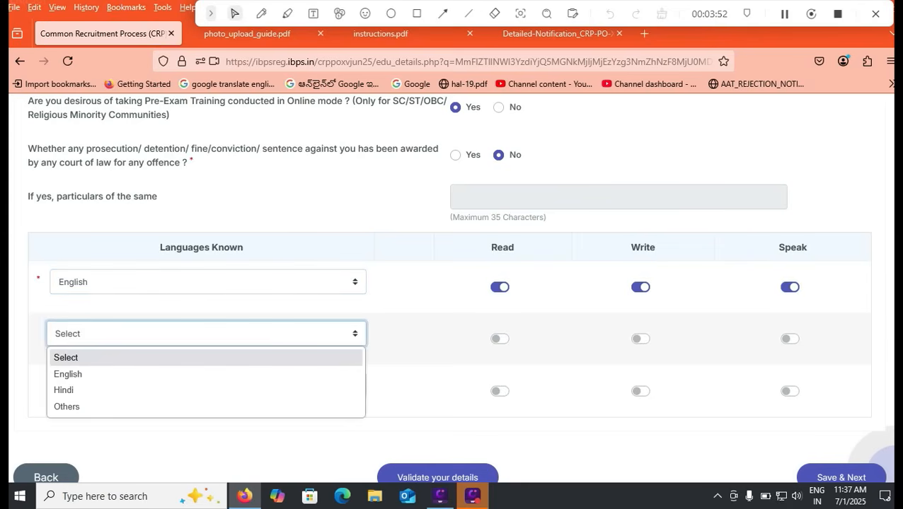
key(Down)
key(Down)
key(Down)
key(Return)
key(Tab)
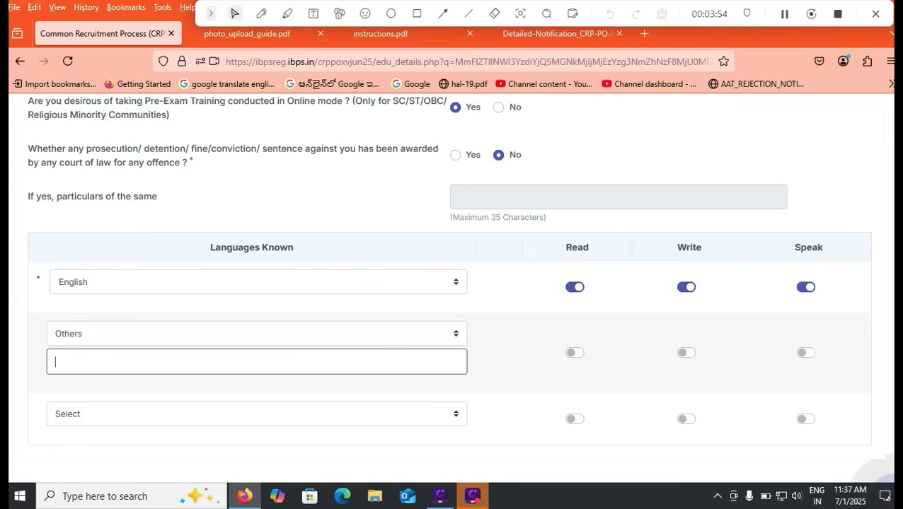
text(TELUGU)
Step: Enable Read, Write and Speak for the TELUGU language entry
key(Tab)
key(space)
key(Tab)
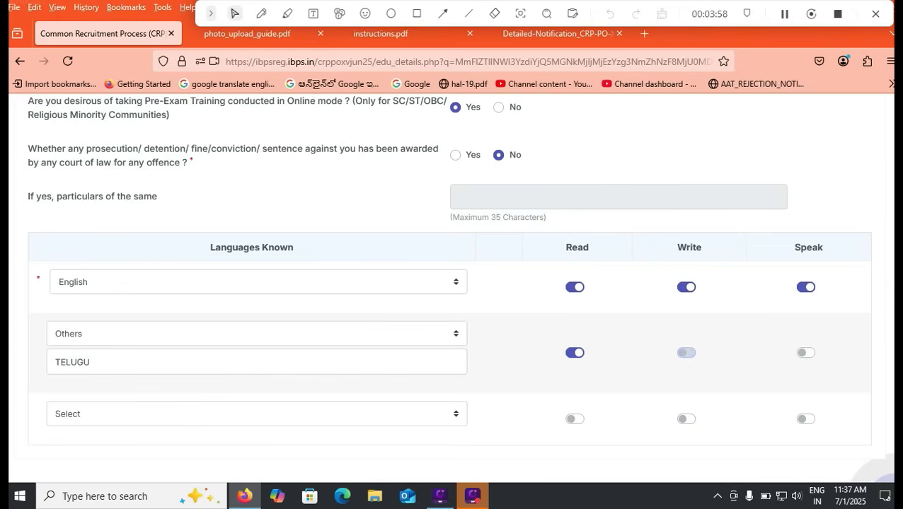
key(space)
key(Tab)
key(space)
Step: Set the third known language to Hindi and enable only Read and Speak for it
key(Tab)
key(space)
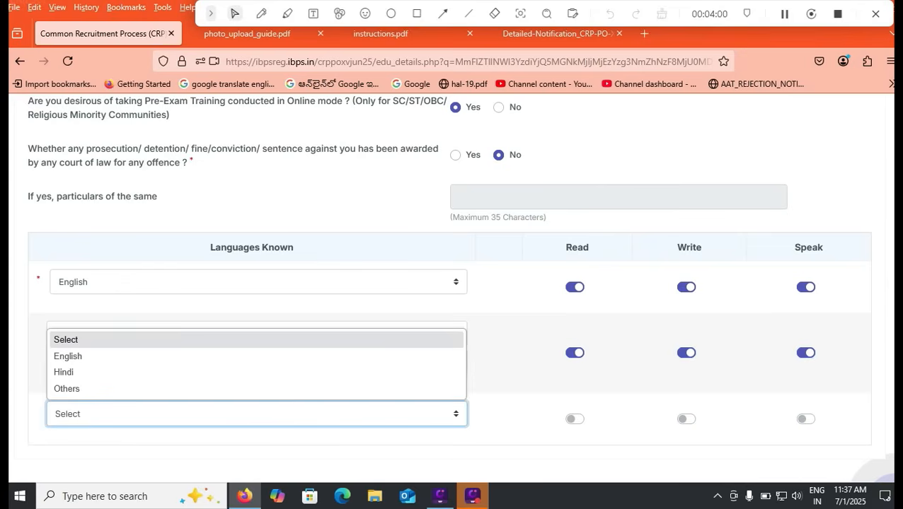
key(Down)
key(Down)
key(Return)
key(Tab)
key(space)
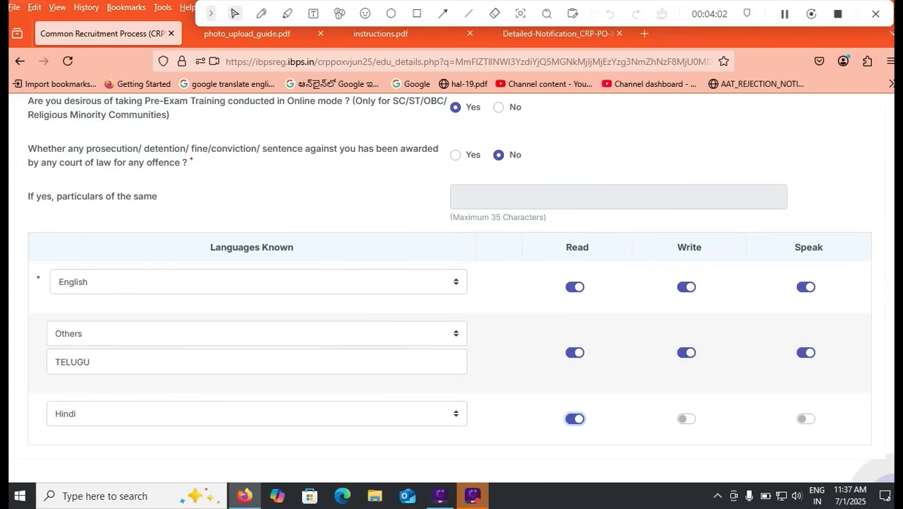
key(Tab)
key(Tab)
key(space)
Step: Submit the completed qualification and other details for validation
scroll(451, 283, down, 3)
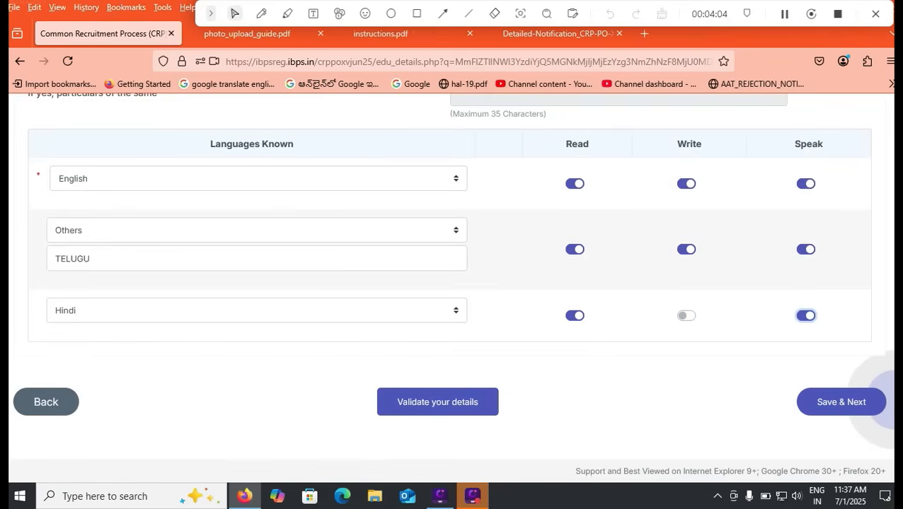
key(Tab)
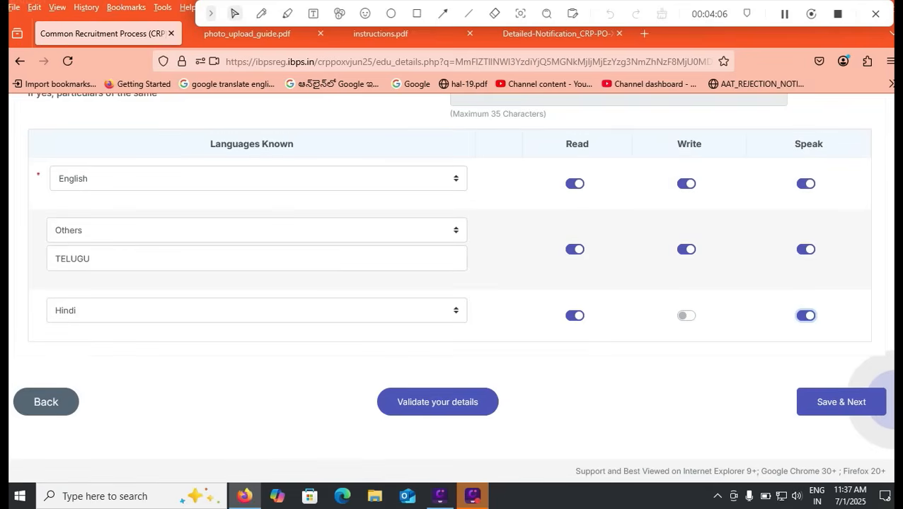
key(Return)
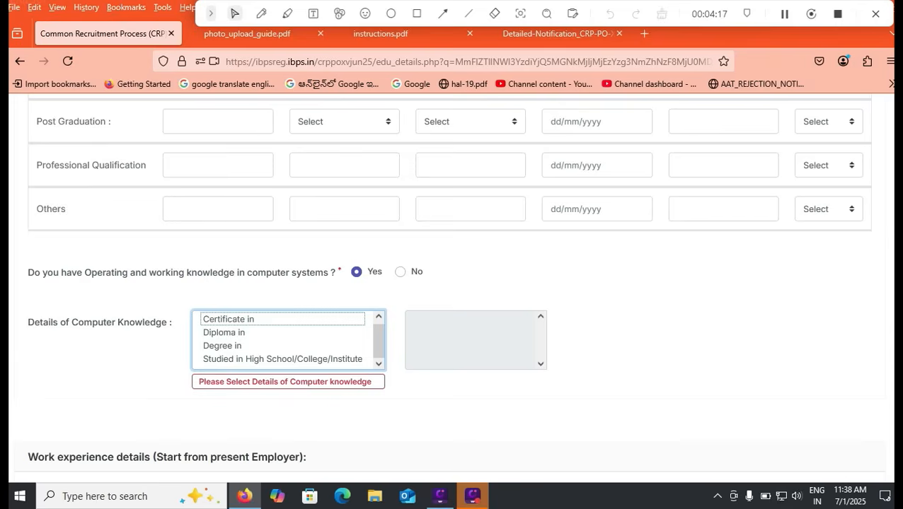
Step: Set the computer knowledge details to Studied in High School/College/Institute with Computer as a Subject, and validate and save the qualification details
click(282, 358)
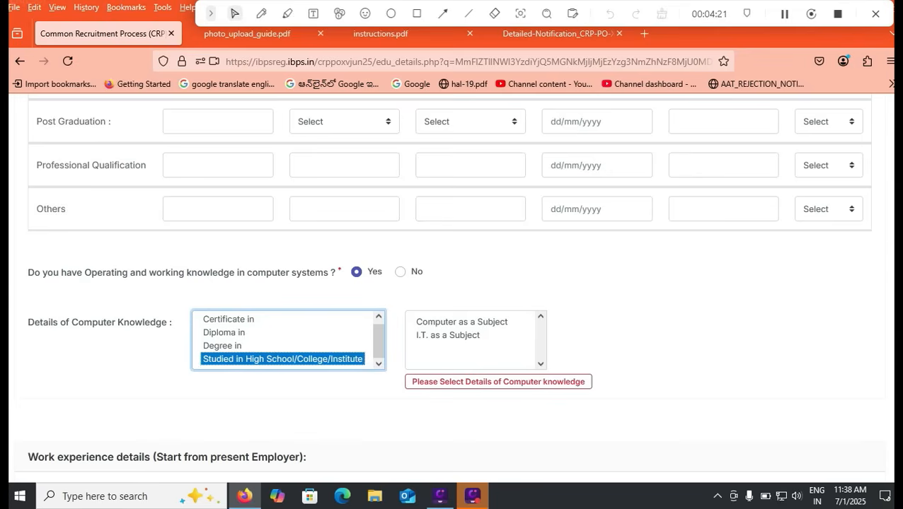
click(461, 322)
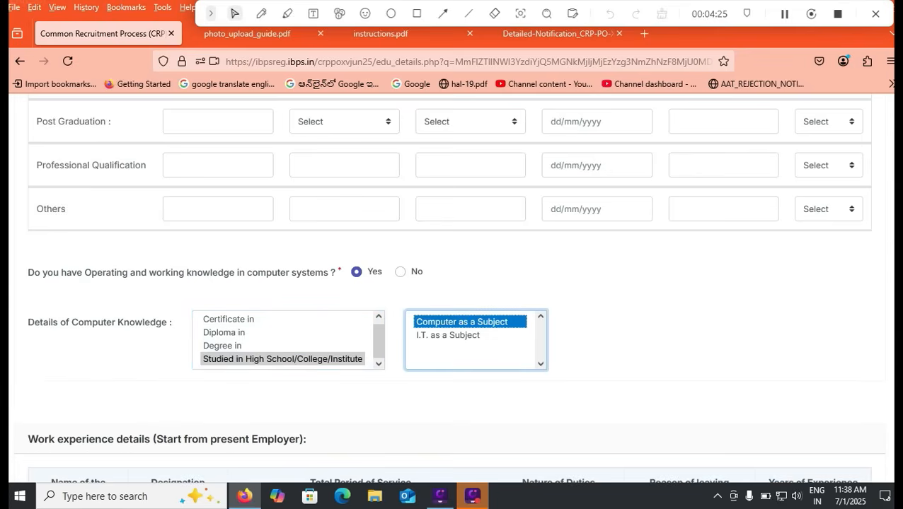
scroll(451, 283, down, 10)
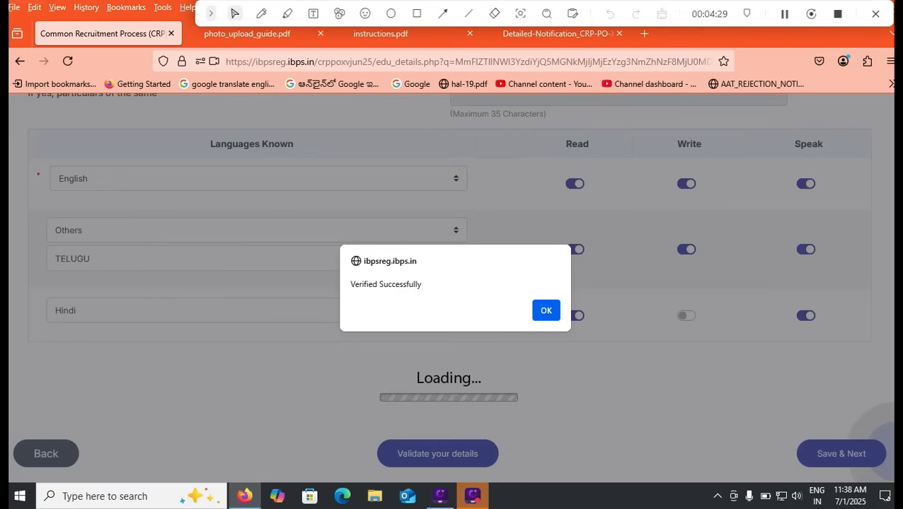
key(Return)
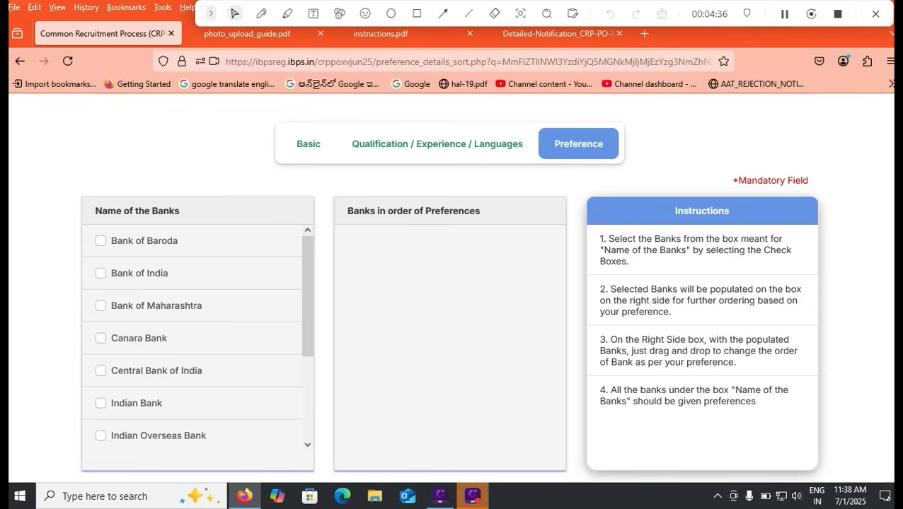
Step: Add Union Bank of India, Indian Bank, Indian Overseas Bank, Punjab National Bank, Punjab & Sind Bank and UCO Bank to the preferences
scroll(198, 339, down, 3)
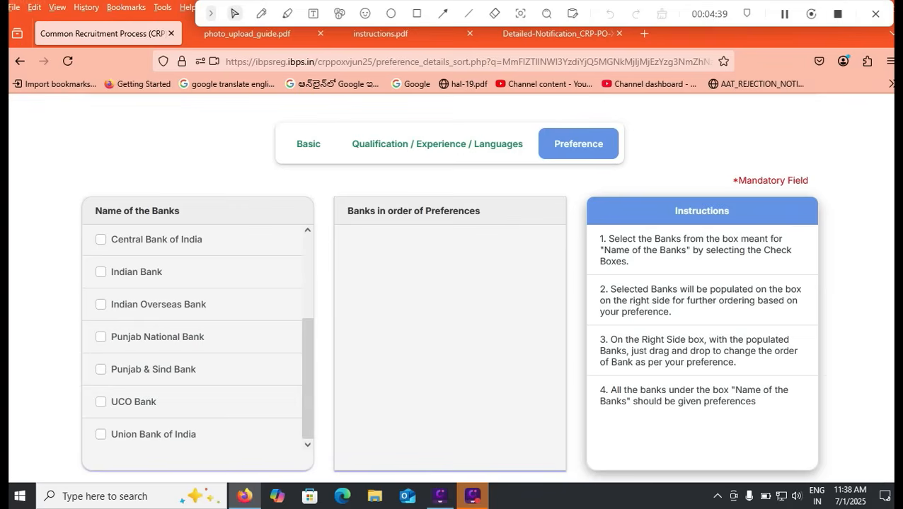
click(100, 435)
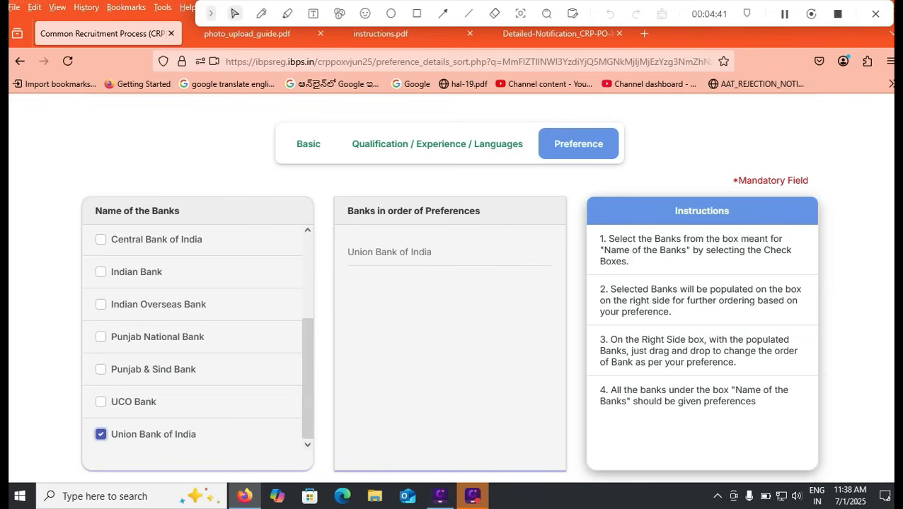
click(101, 271)
click(100, 304)
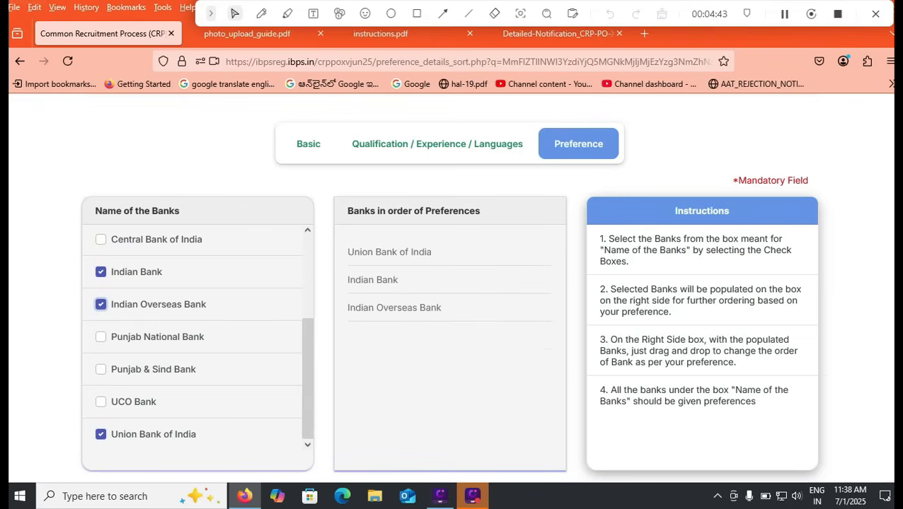
click(101, 336)
click(101, 369)
click(100, 402)
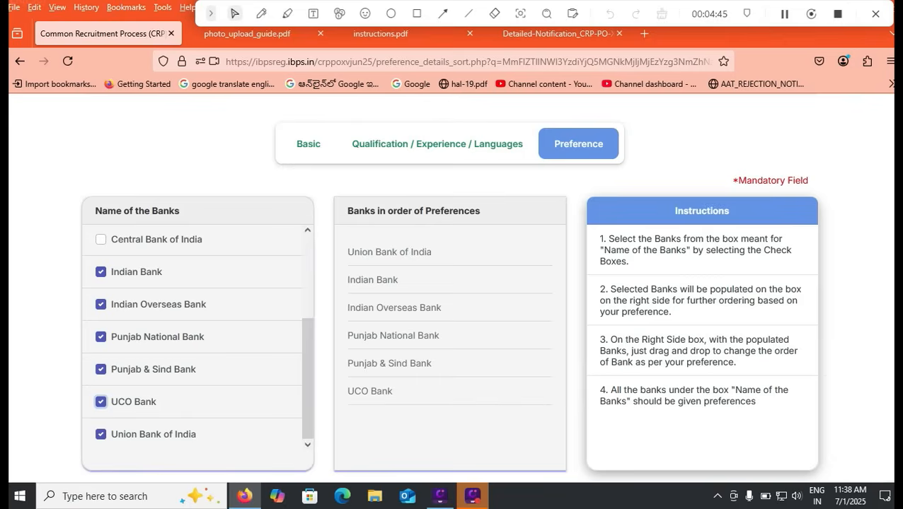
Step: Add Canara Bank, Bank of Maharashtra, Central Bank of India, Bank of India and Bank of Baroda to the bank preferences
scroll(198, 340, up, 3)
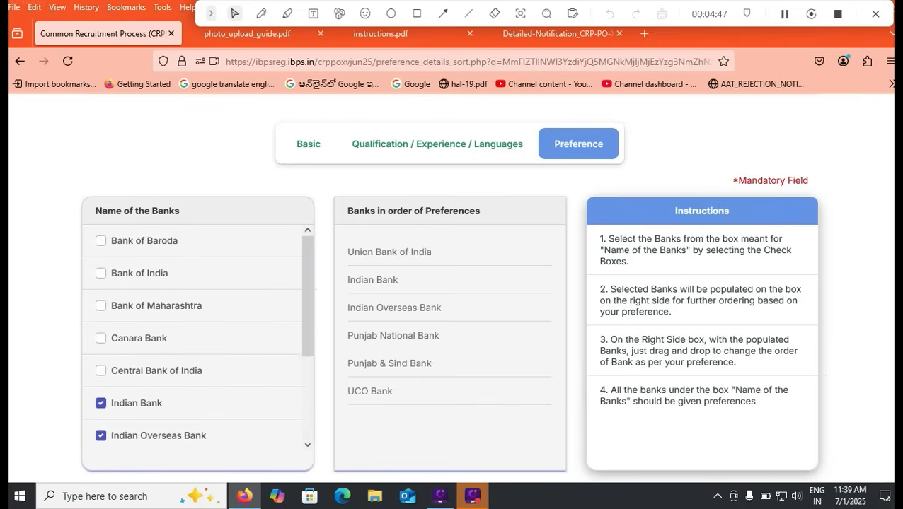
click(101, 338)
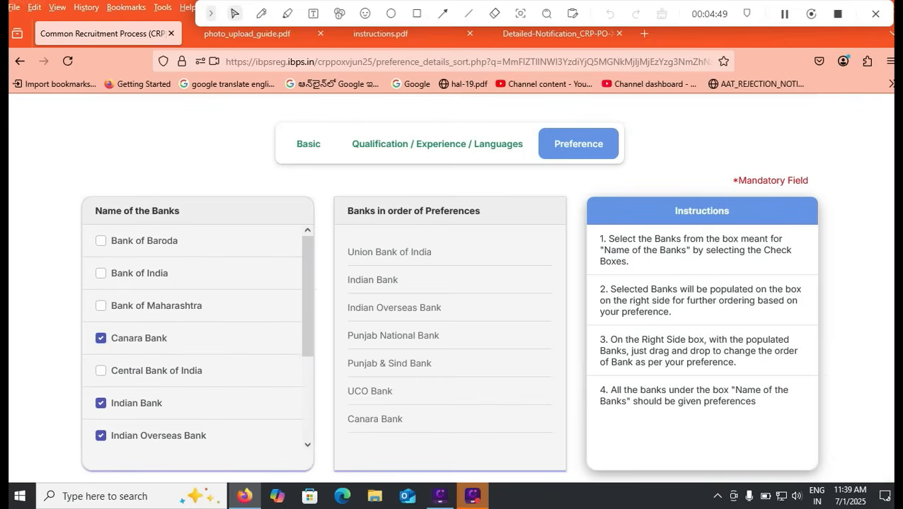
click(100, 305)
click(100, 370)
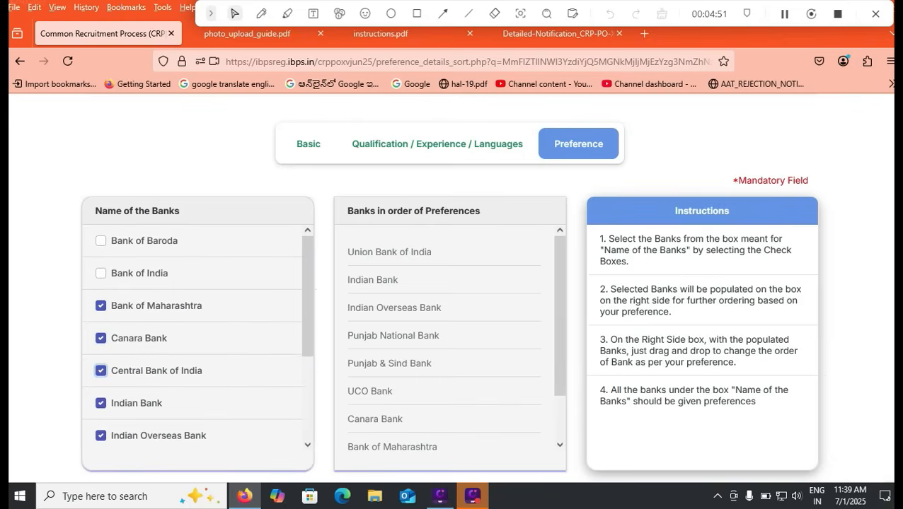
click(100, 273)
click(100, 241)
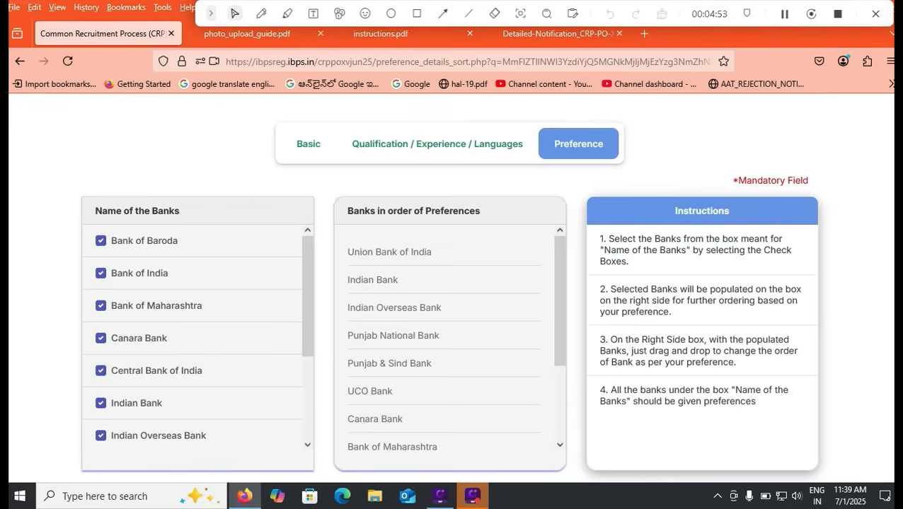
Step: Reorder the bank preferences with Union Bank of India first and UCO Bank fourth, directly below Indian Overseas Bank
drag(389, 252, 390, 336)
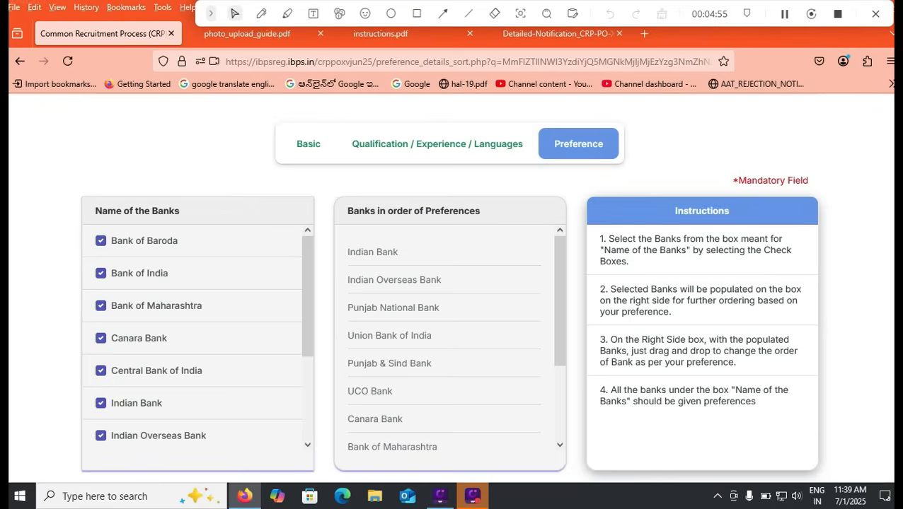
drag(370, 391, 375, 306)
drag(389, 363, 389, 254)
scroll(444, 340, down, 3)
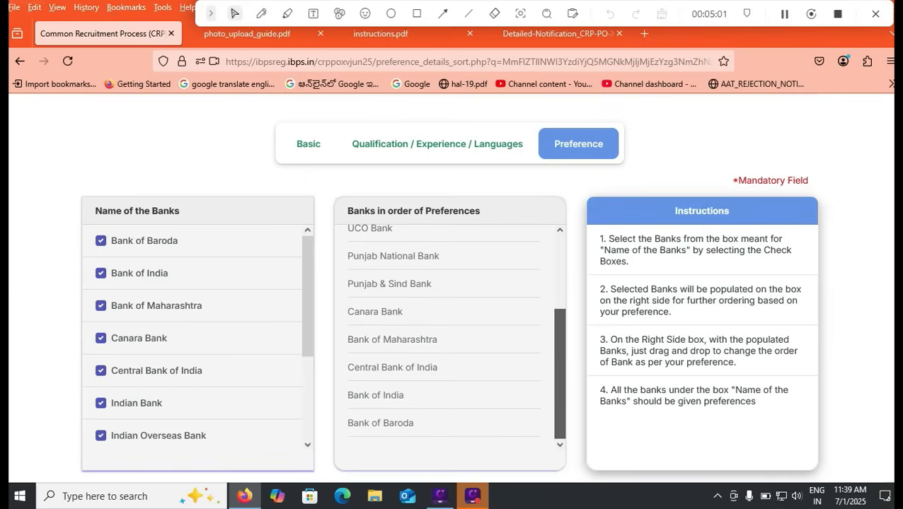
scroll(445, 339, up, 1)
scroll(445, 339, up, 2)
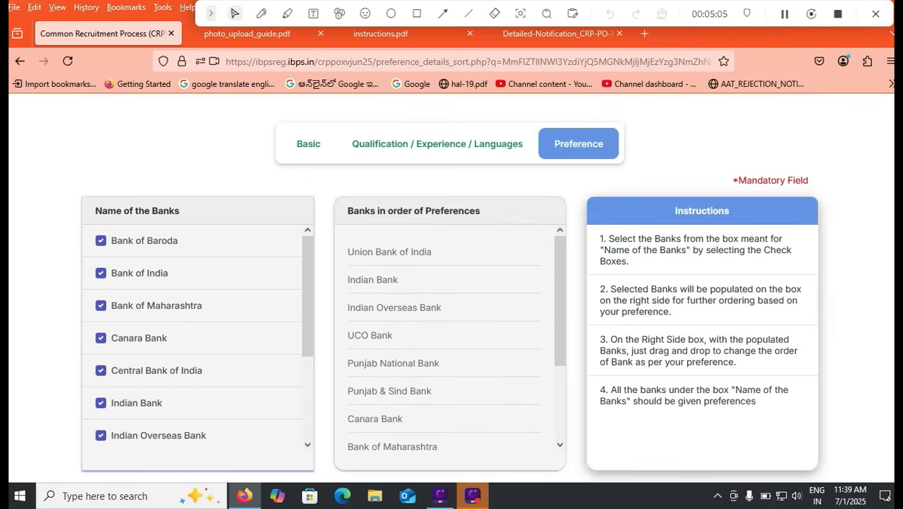
Step: Validate the bank preferences and save them to proceed to the application preview
scroll(451, 283, down, 2)
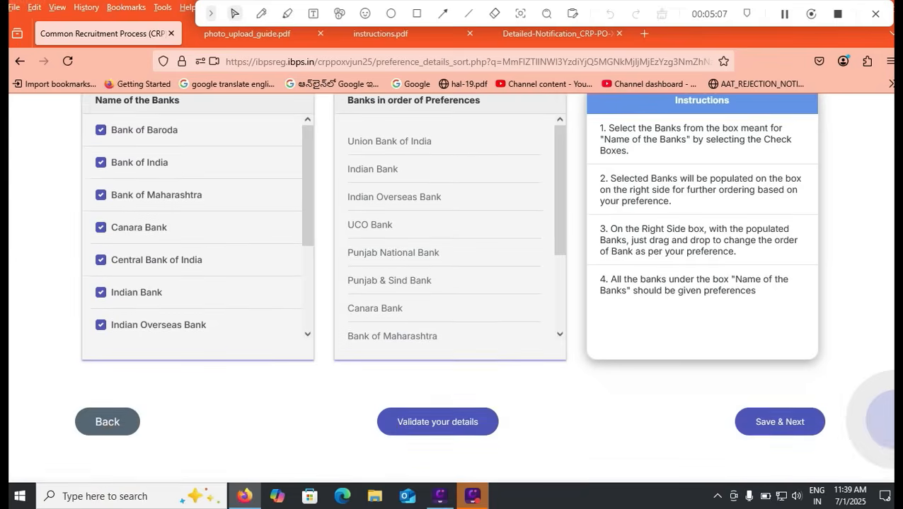
click(437, 421)
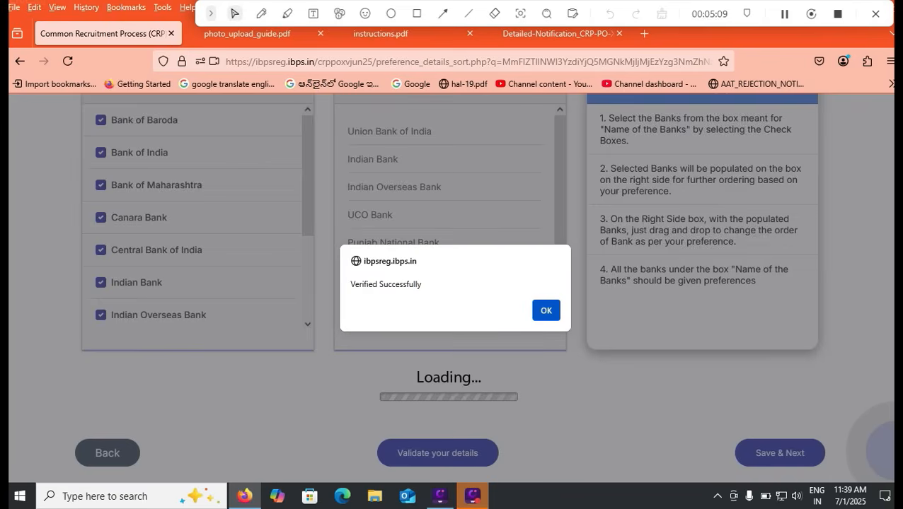
key(Return)
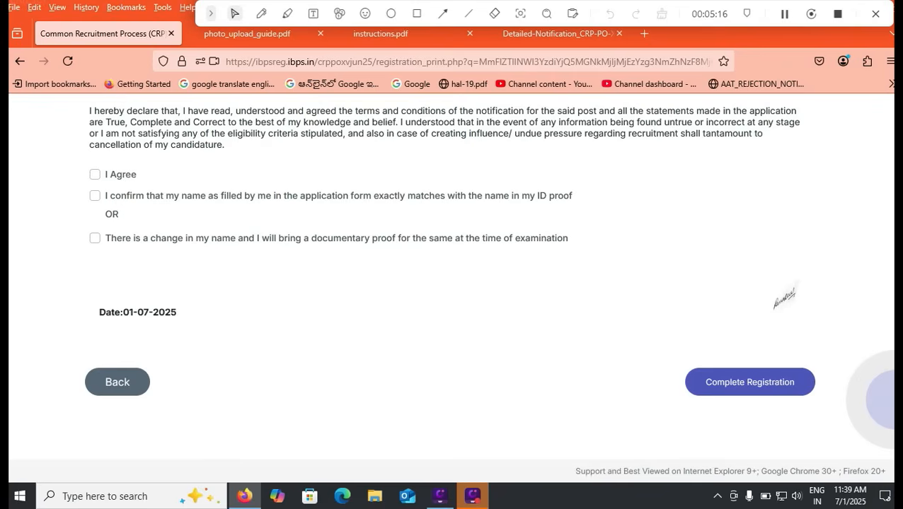
Step: Draw a rectangle annotation around the Back button below the declaration and return to the selection pointer
click(417, 14)
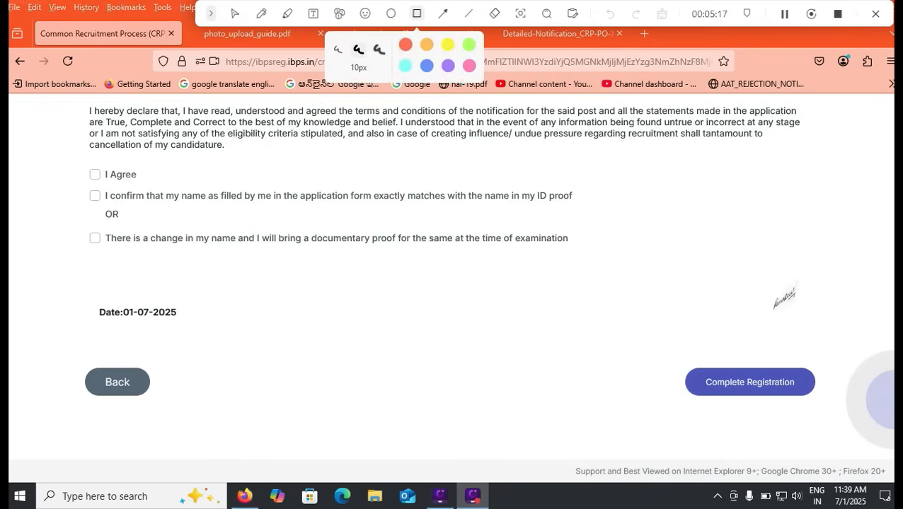
drag(72, 366, 168, 404)
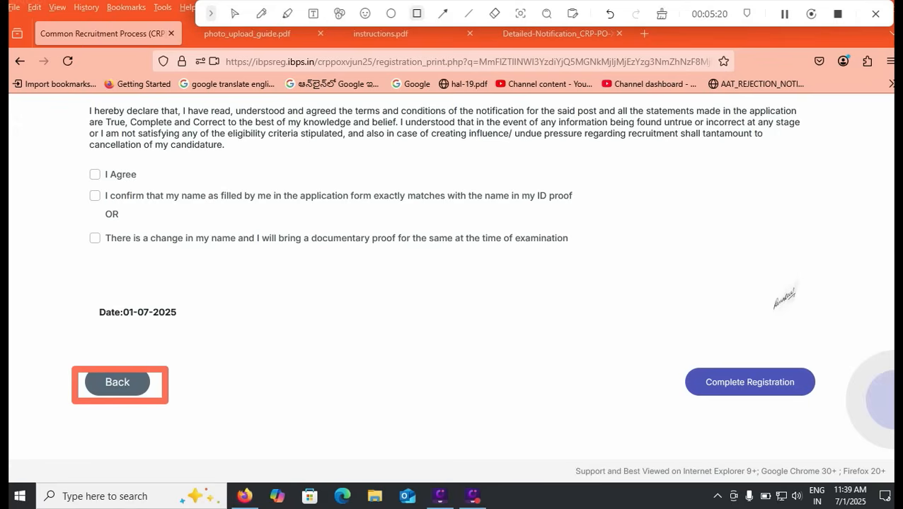
click(234, 14)
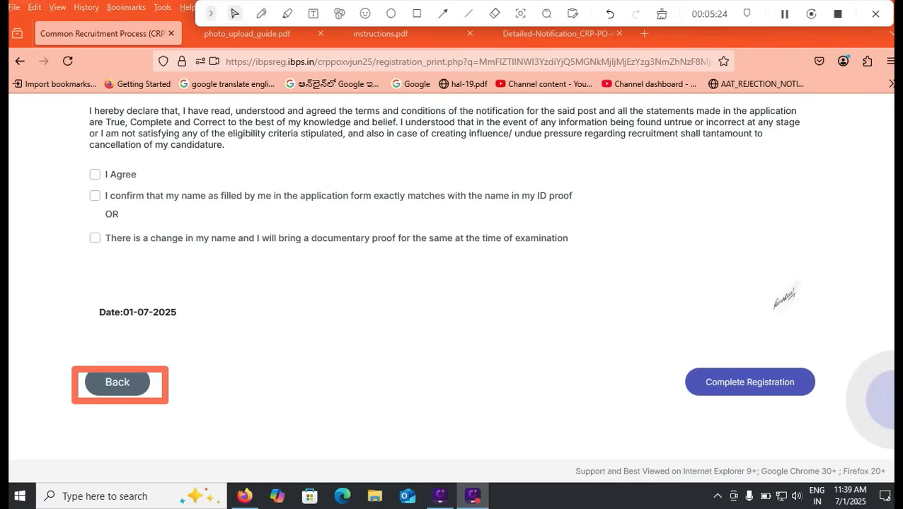
Step: Agree to the declaration, confirm that the name matches the ID proof, and complete the registration
click(95, 175)
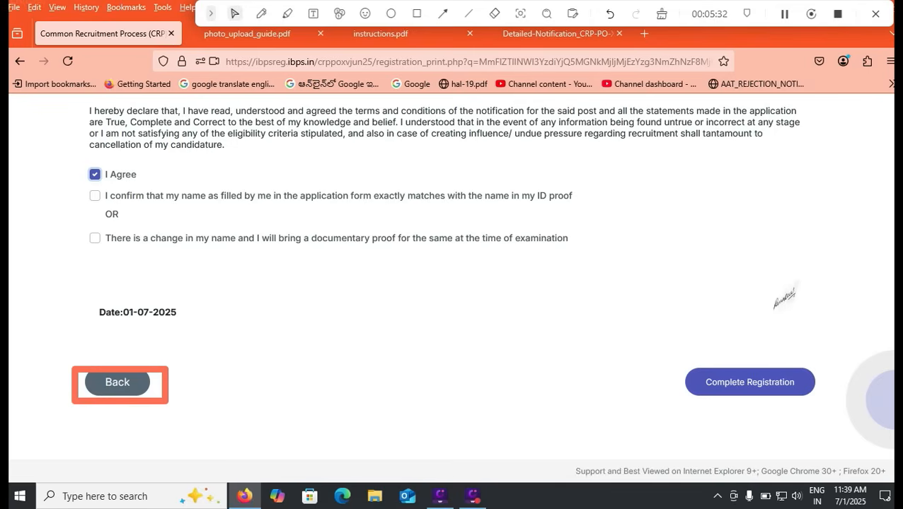
click(95, 196)
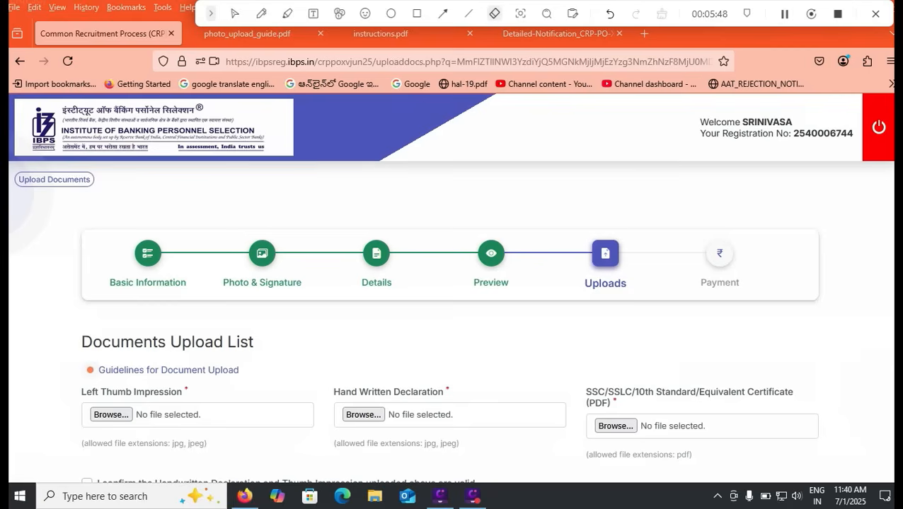
Step: Confirm in the documents upload list that the handwritten declaration and thumb impression are valid
scroll(450, 283, down, 1)
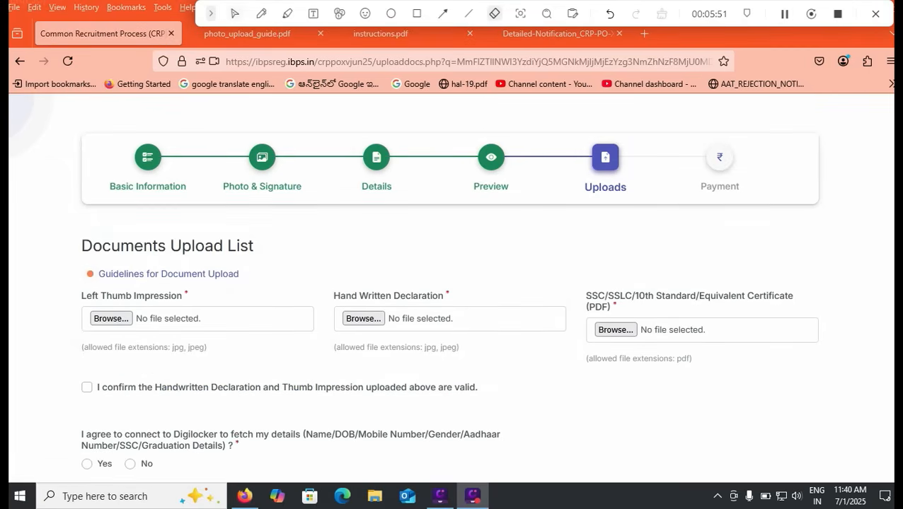
click(235, 13)
scroll(451, 297, down, 2)
scroll(451, 283, down, 3)
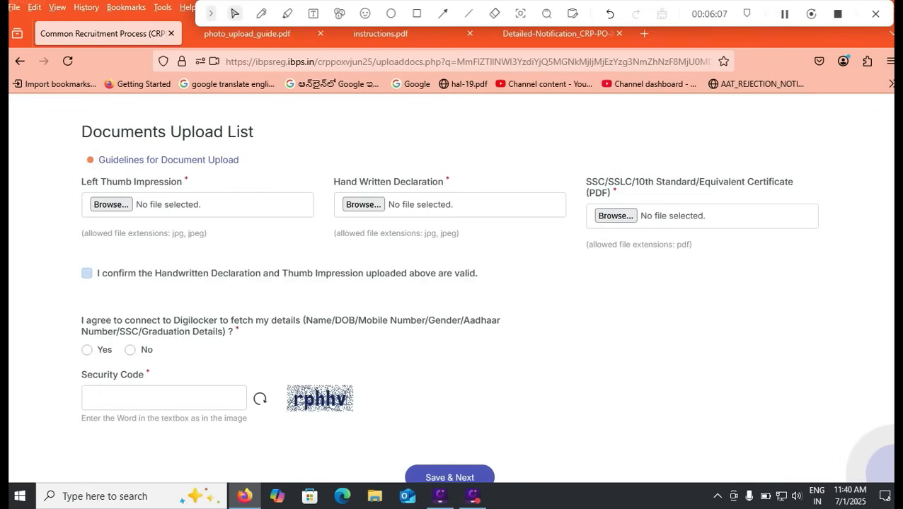
click(86, 273)
Step: Decline the DigiLocker prompt, set the DigiLocker consent to No and activate the security code field
click(87, 350)
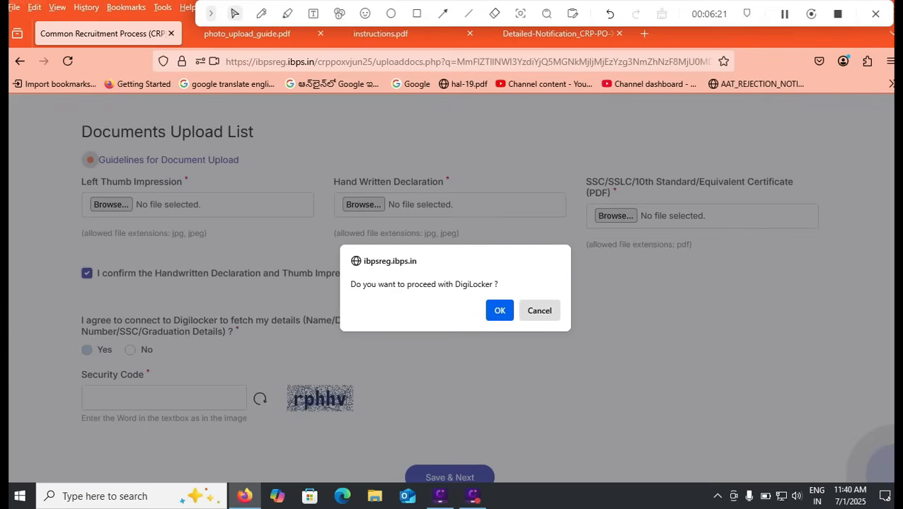
click(539, 311)
click(130, 350)
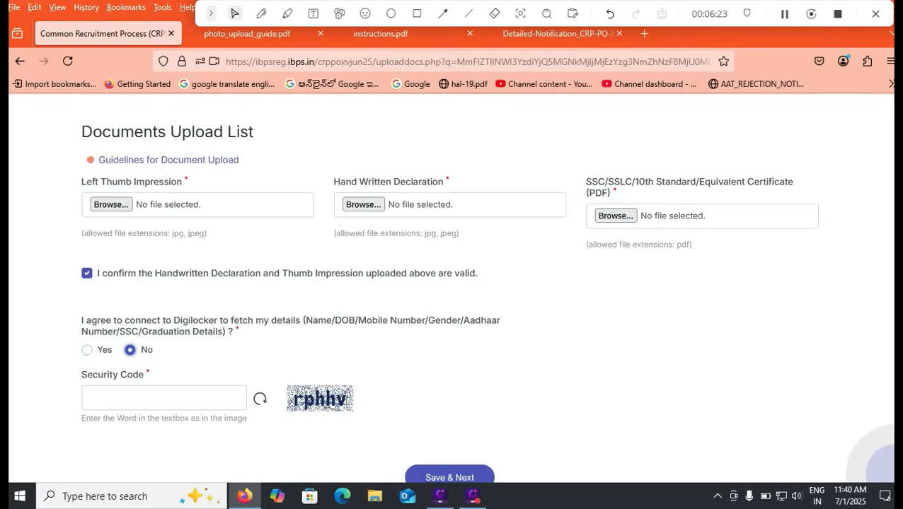
click(164, 399)
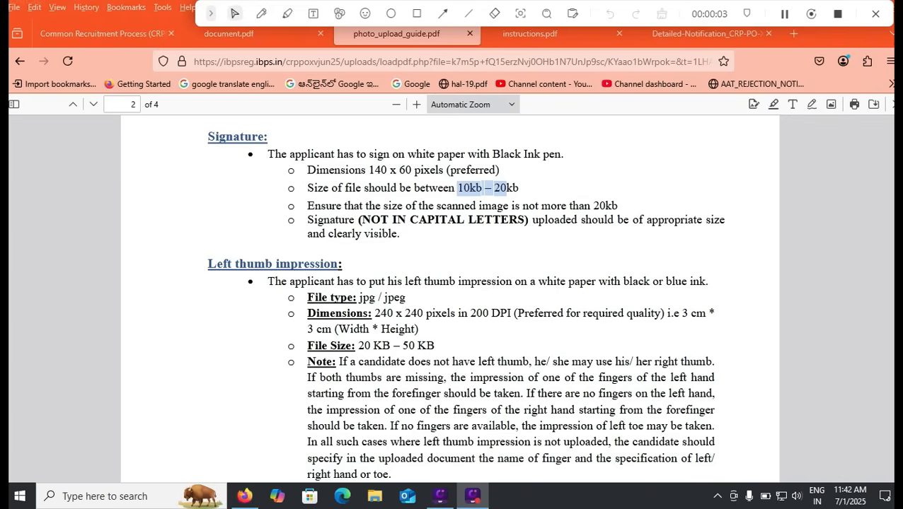
Step: Review the file type, dimensions and size requirements for the left thumb impression and hand-written declaration in photo_upload_guide.pdf
click(488, 189)
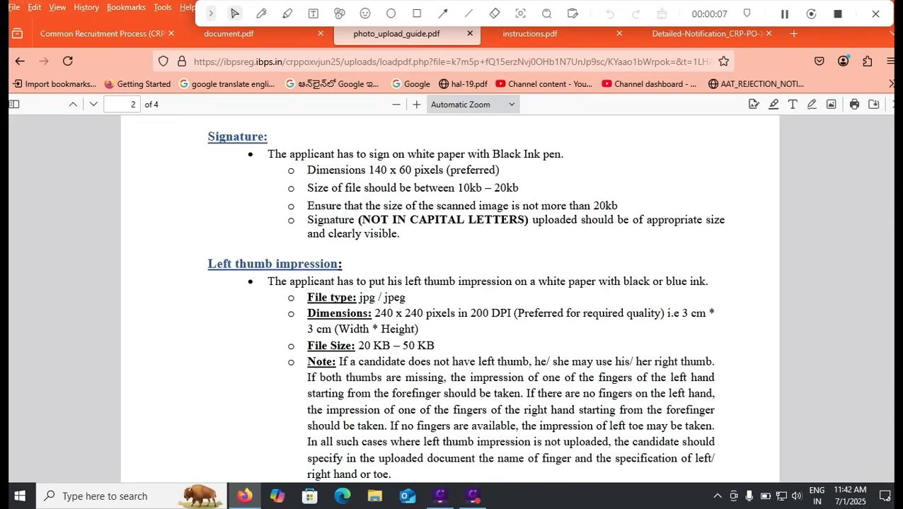
drag(406, 298, 377, 298)
scroll(460, 298, down, 5)
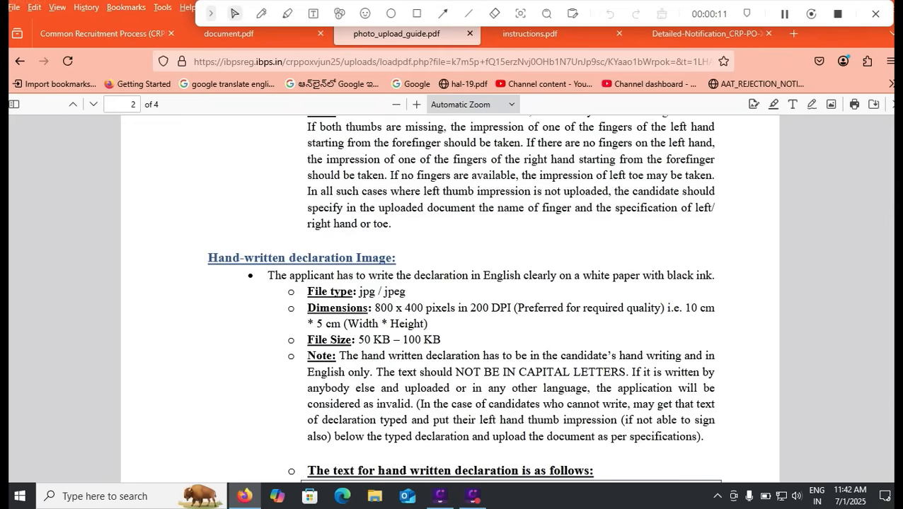
scroll(460, 297, down, 1)
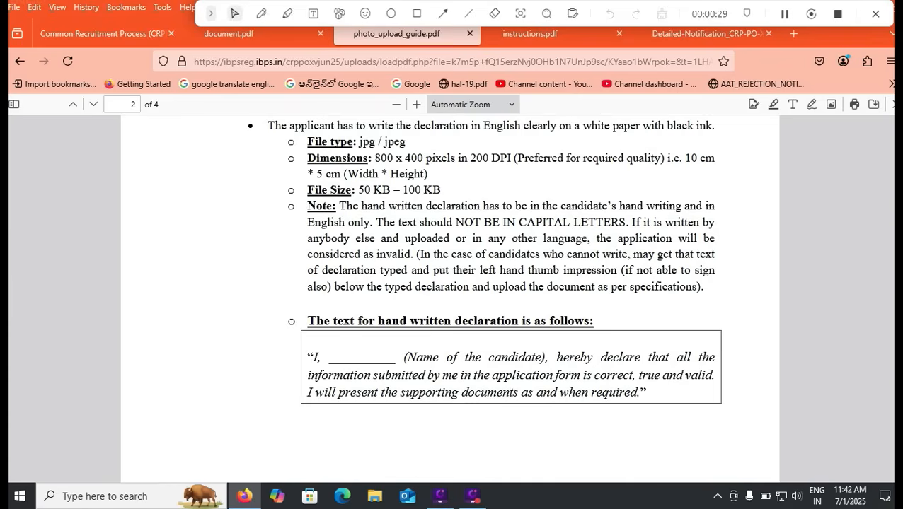
scroll(464, 262, up, 2)
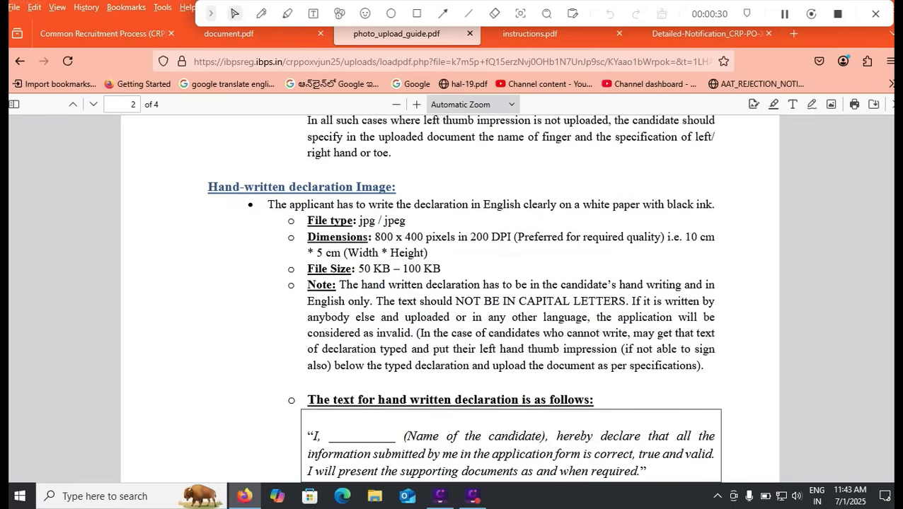
drag(355, 269, 419, 253)
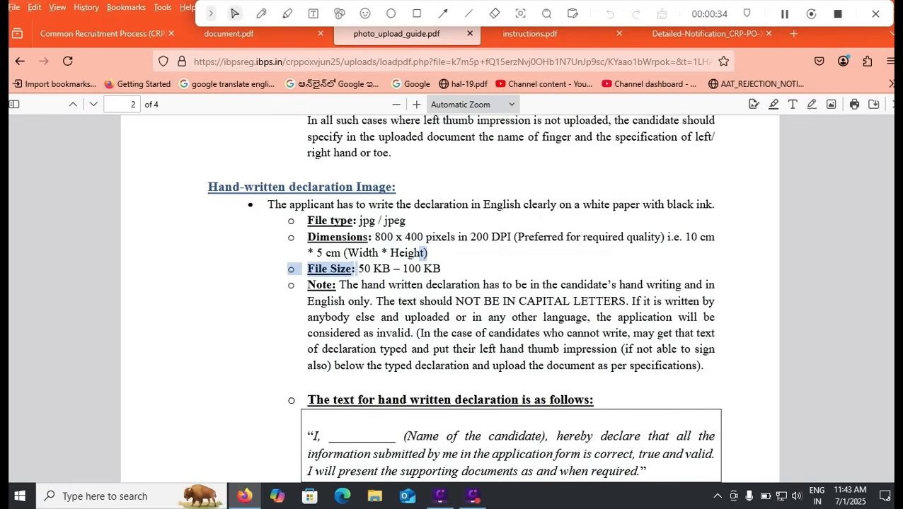
Step: Return to the recruitment application and examine the fee amount and payment gateway options on the Payment page
click(106, 33)
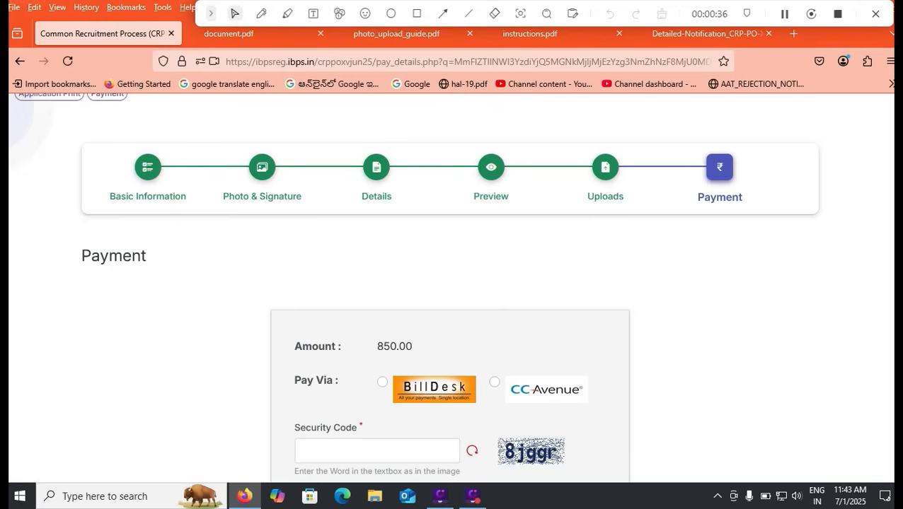
scroll(450, 283, down, 2)
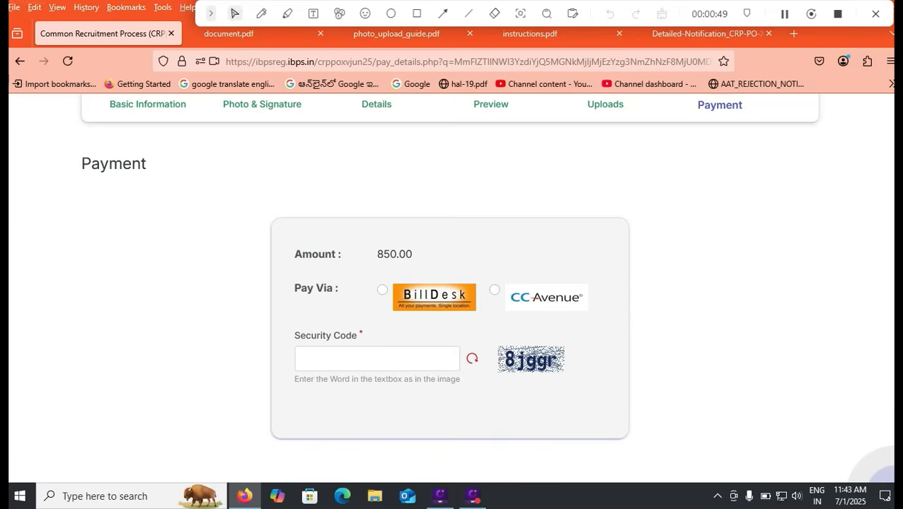
Step: Choose BillDesk as the payment gateway, enter the security code from the image and submit the payment page
click(382, 290)
key(Tab)
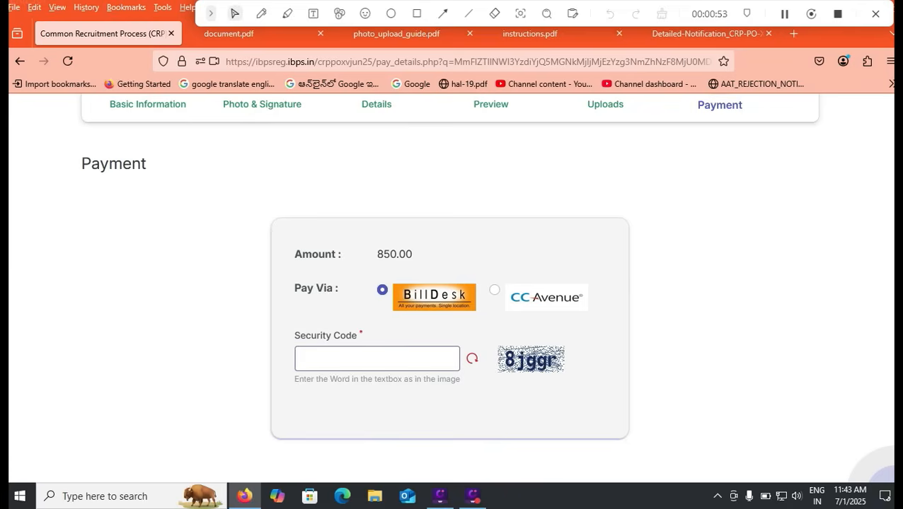
text(8jggr)
scroll(450, 396, down, 1)
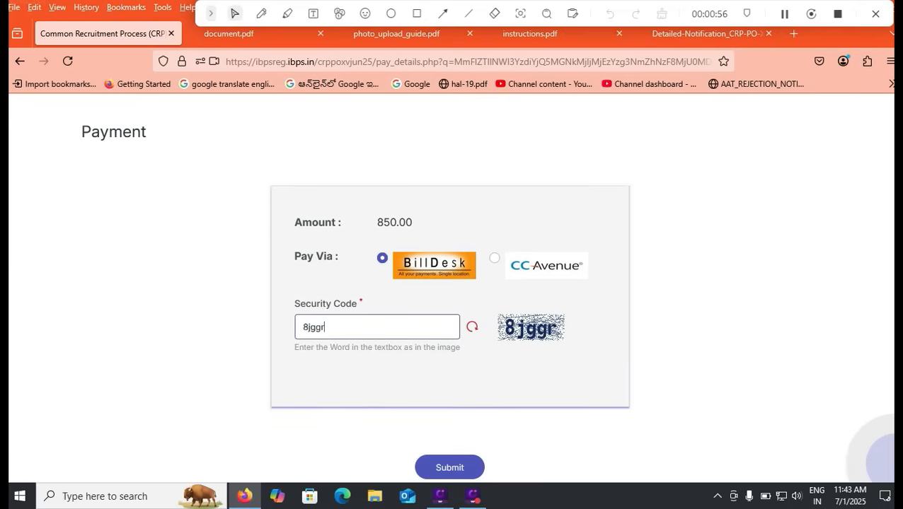
click(450, 468)
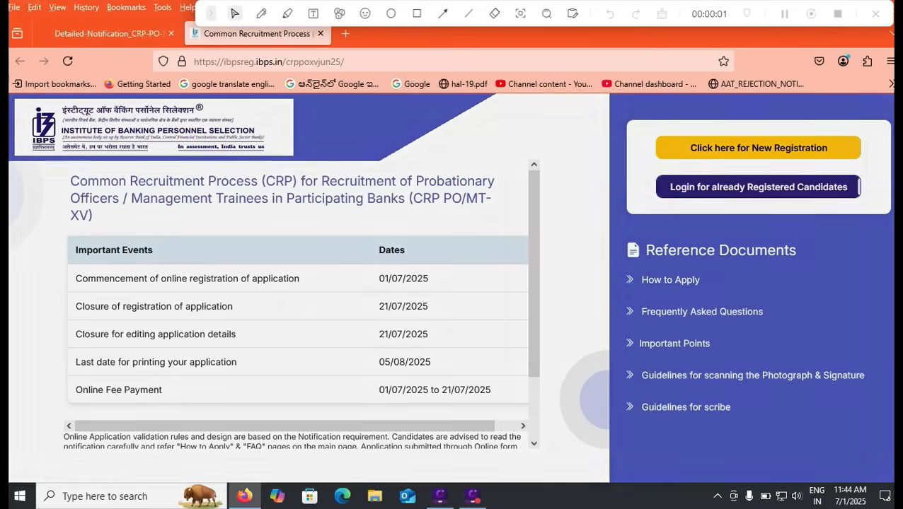
Step: View the login form for already registered candidates, and examine the last date for printing the application among the important events
click(759, 187)
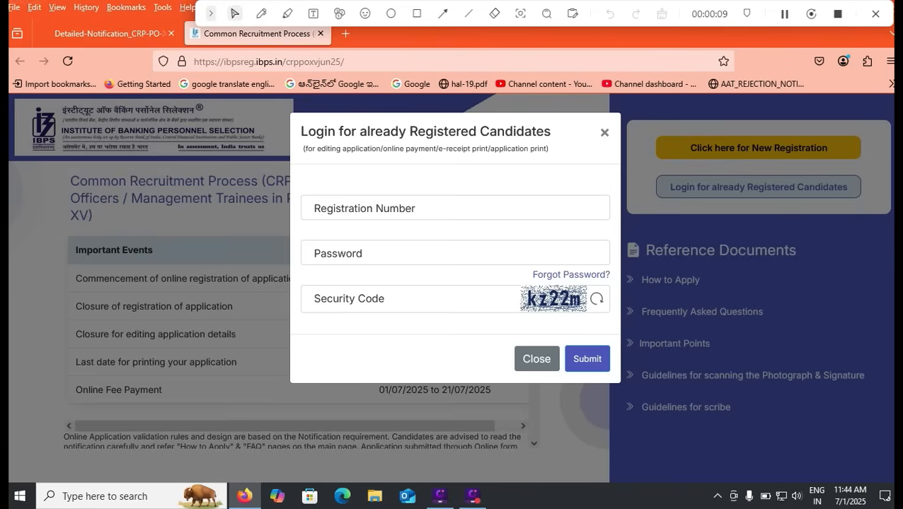
click(537, 359)
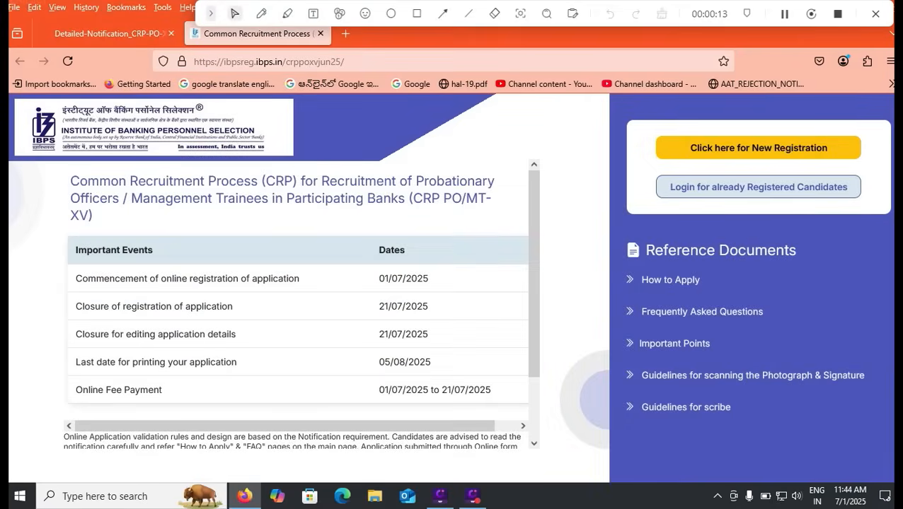
drag(431, 362, 379, 362)
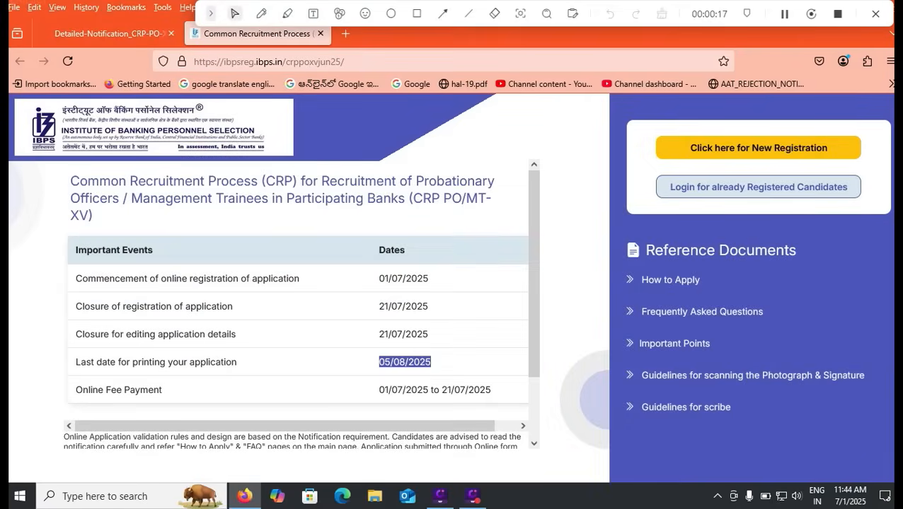
scroll(301, 305, down, 2)
scroll(301, 305, down, 2)
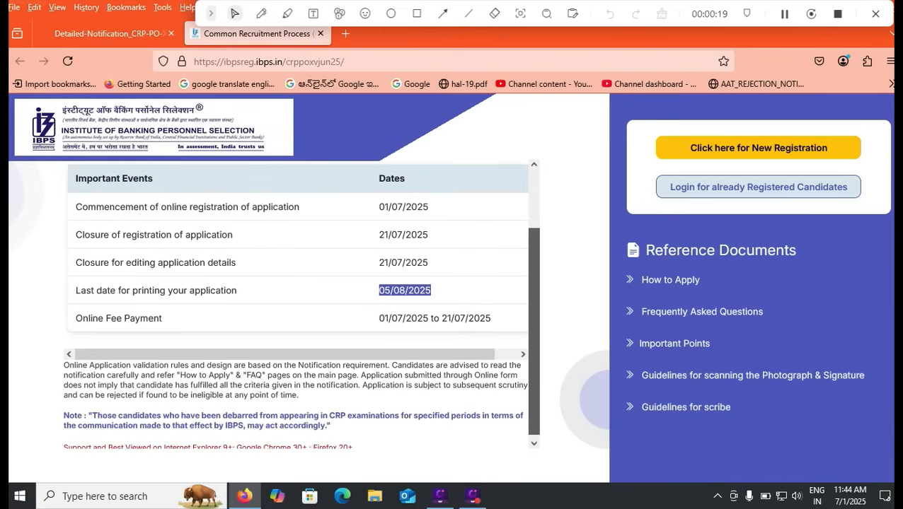
scroll(302, 304, up, 2)
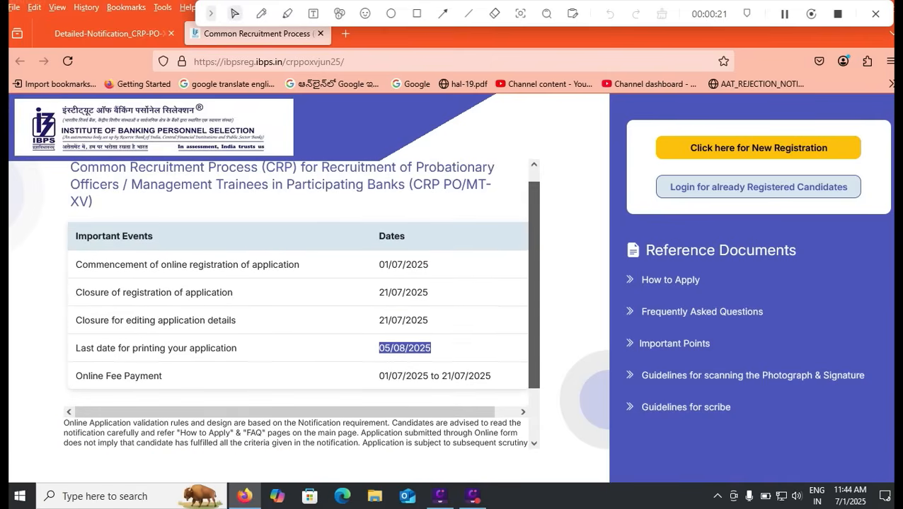